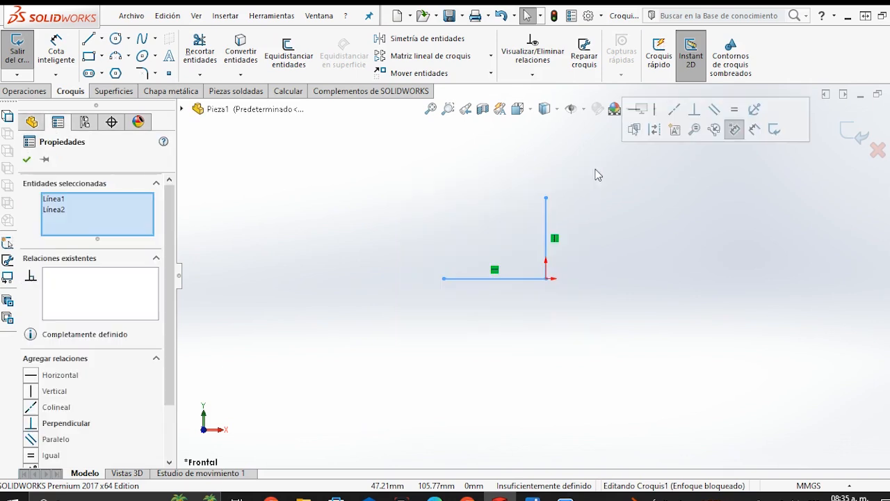
Sketch a continuous open line profile about 223 mm wide with two rectangular notches about 25 mm deep reaching down to the horizontal centerline level.
click(626, 231)
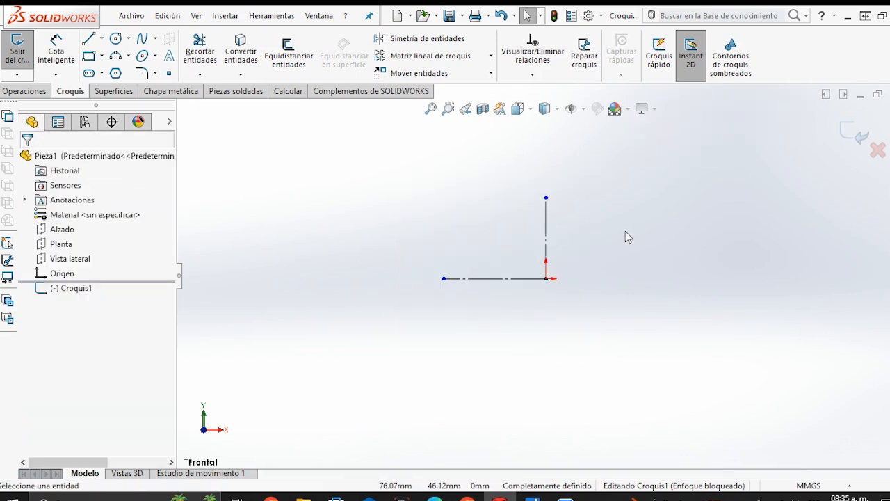
scroll(625, 231, down, 1)
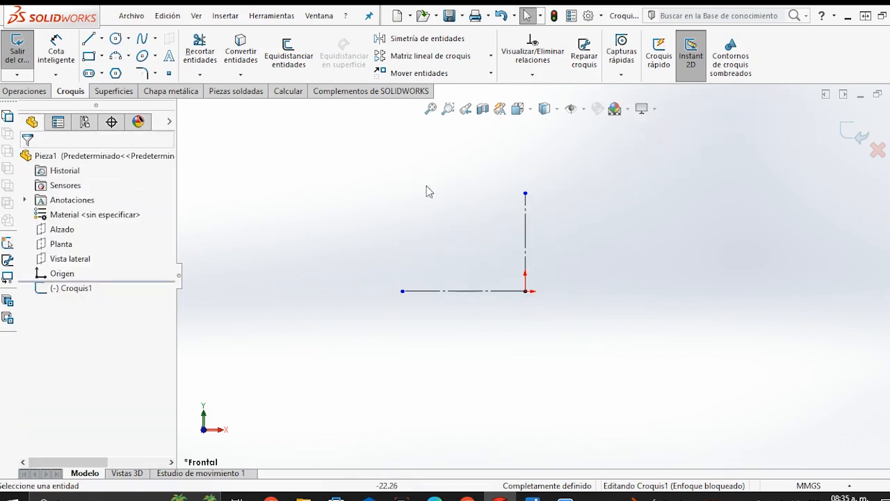
click(88, 38)
scroll(479, 277, down, 1)
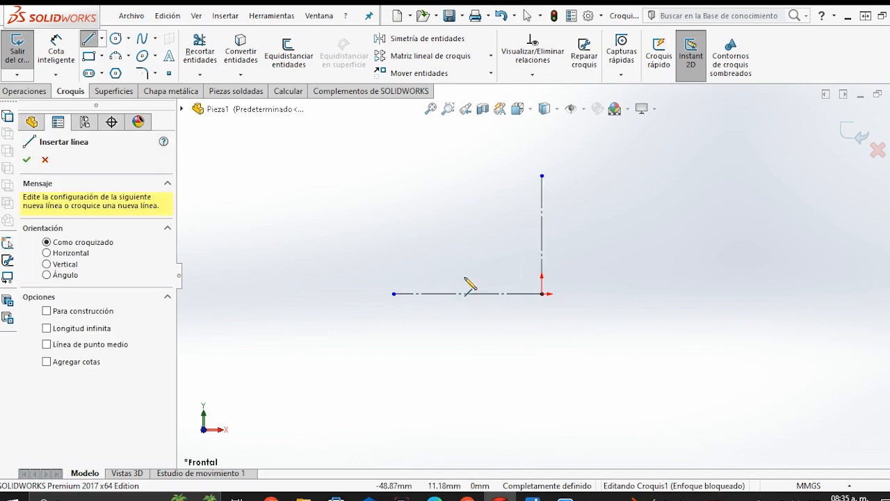
click(378, 255)
click(429, 255)
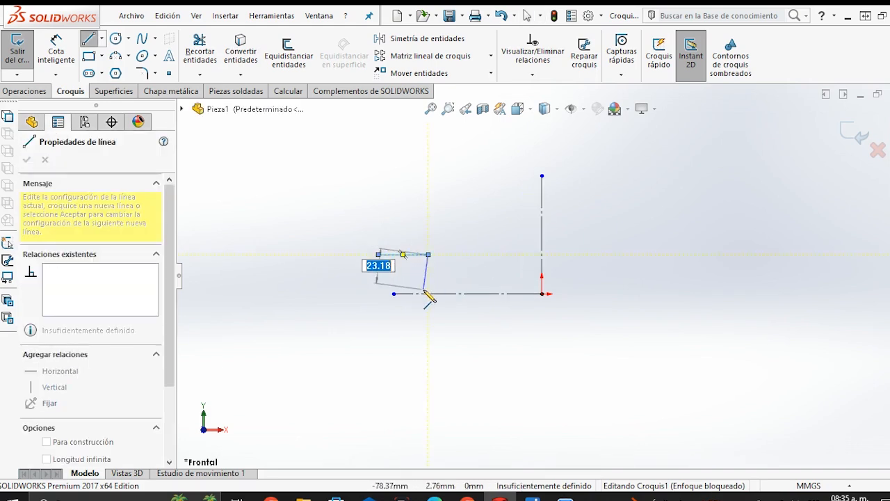
click(428, 294)
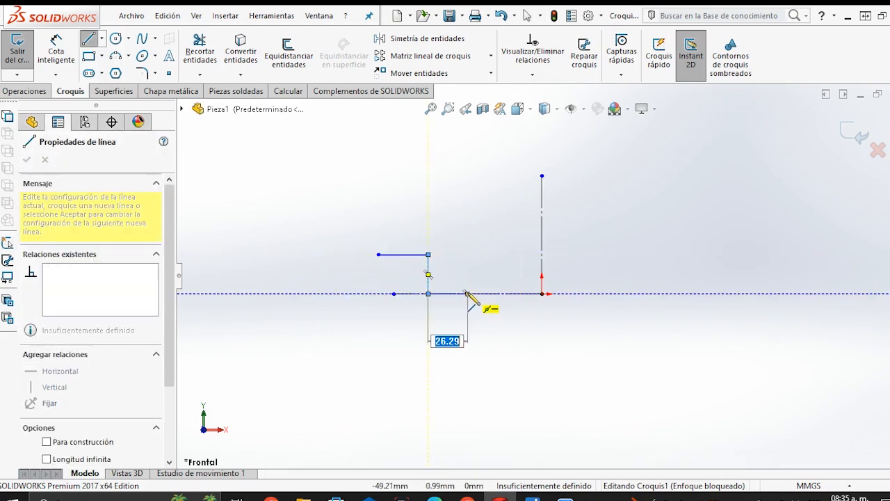
click(485, 255)
click(568, 254)
click(569, 294)
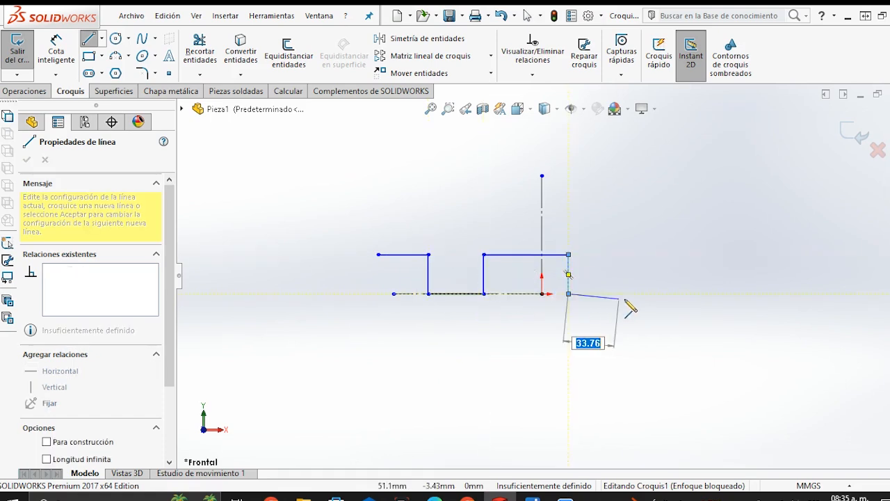
click(644, 294)
click(644, 254)
click(716, 255)
key(Escape)
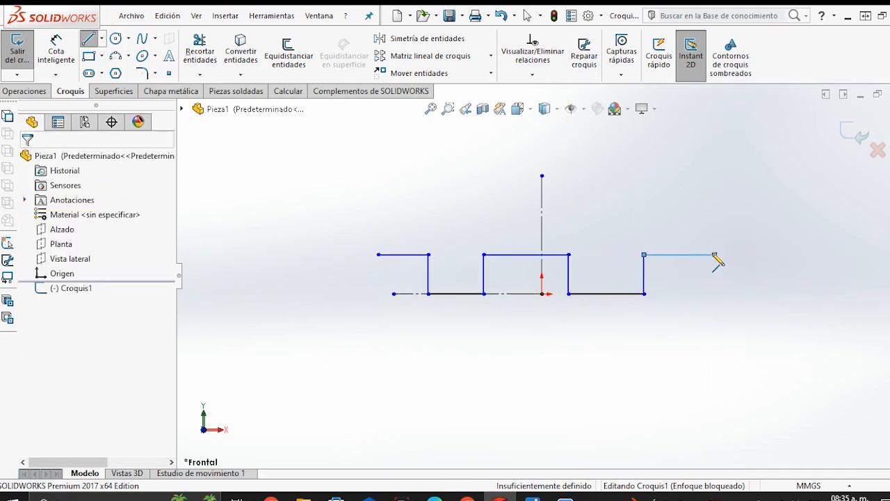
Dimension the overall width between the two outer endpoints of the notched profile as 200 mm.
click(59, 49)
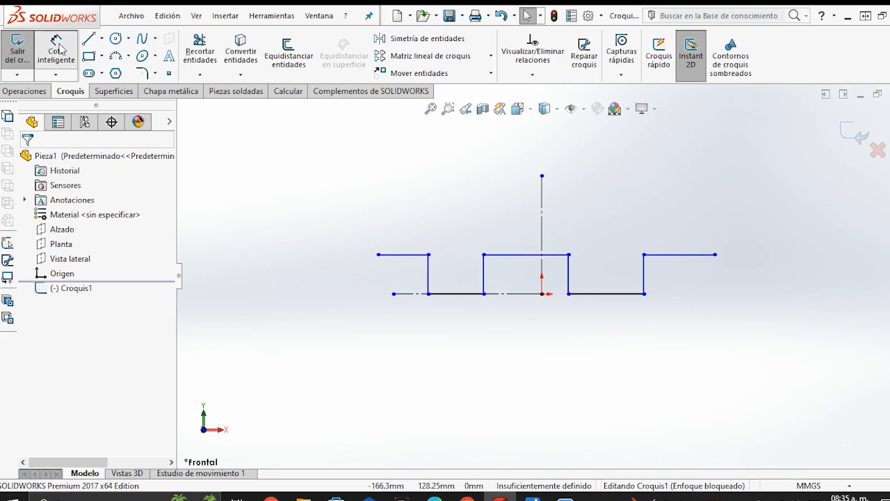
scroll(576, 332, down, 1)
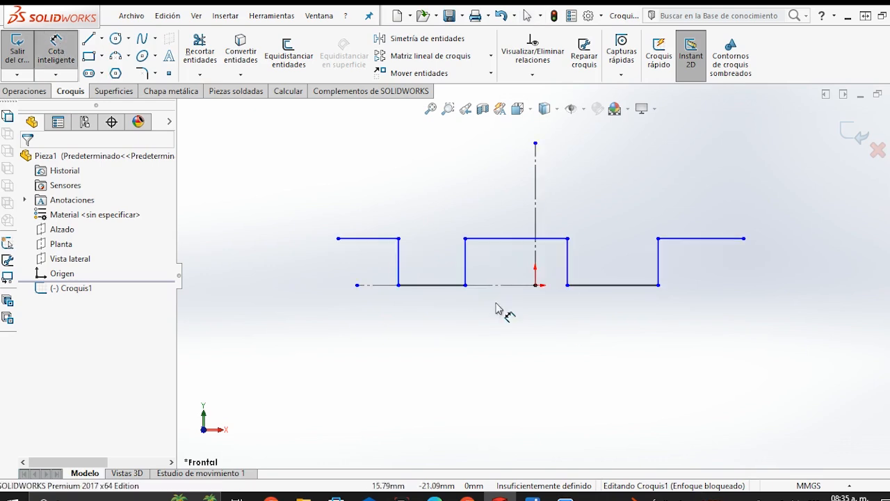
click(338, 239)
click(744, 238)
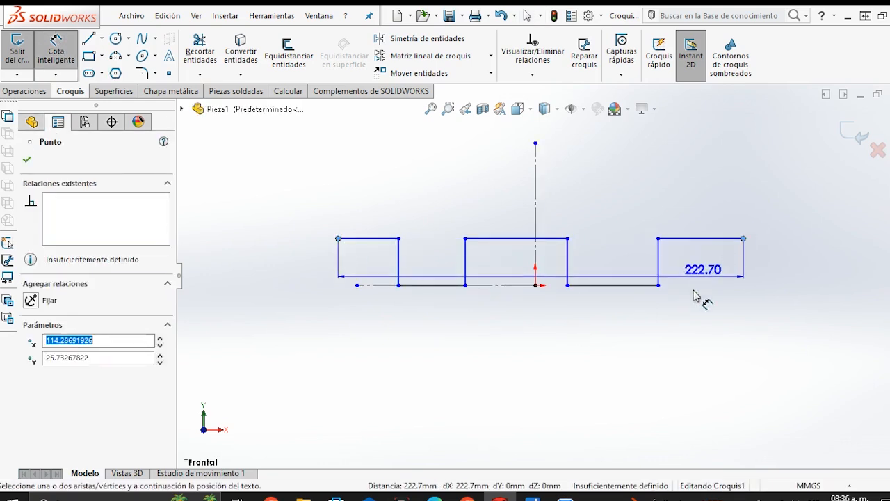
click(606, 375)
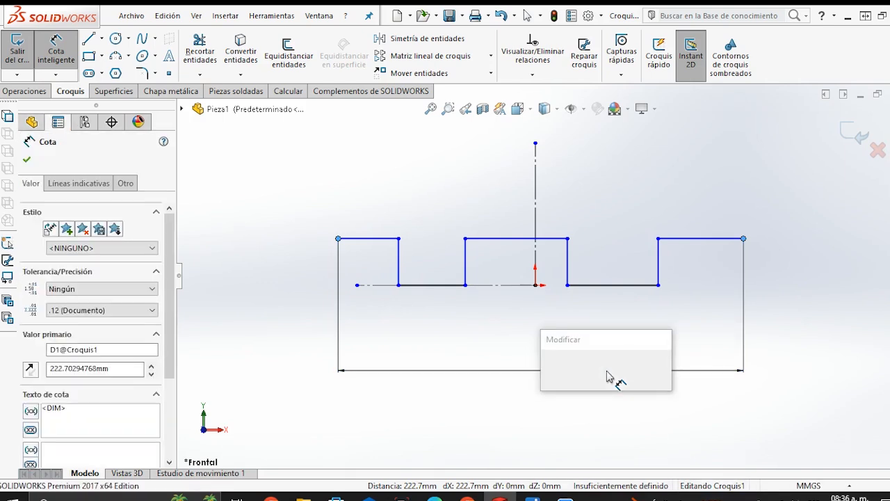
scroll(608, 376, down, 1)
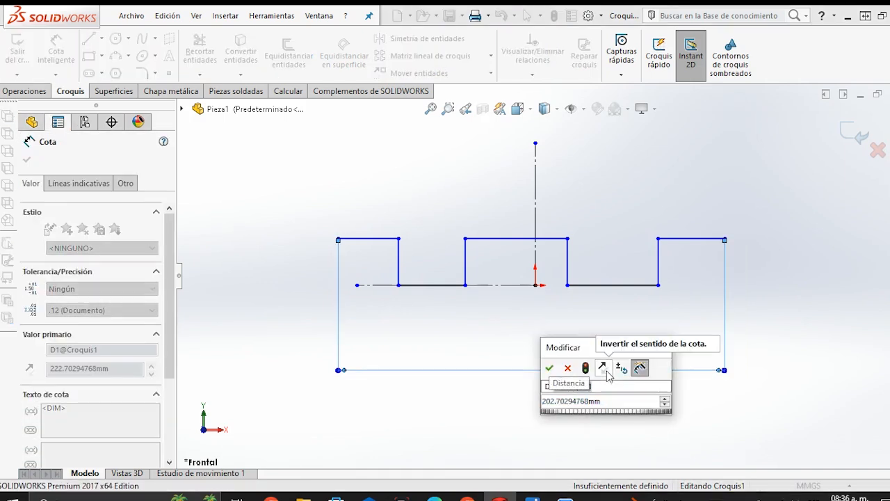
scroll(438, 380, down, 1)
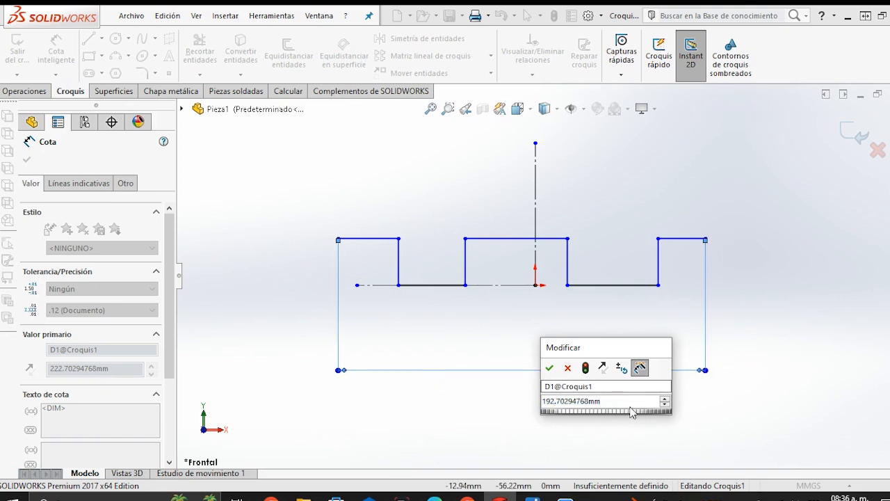
text(200)
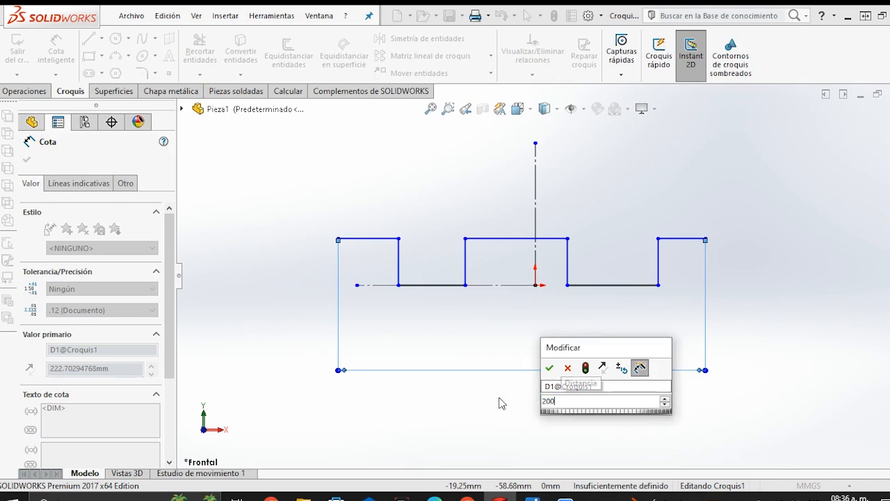
key(Return)
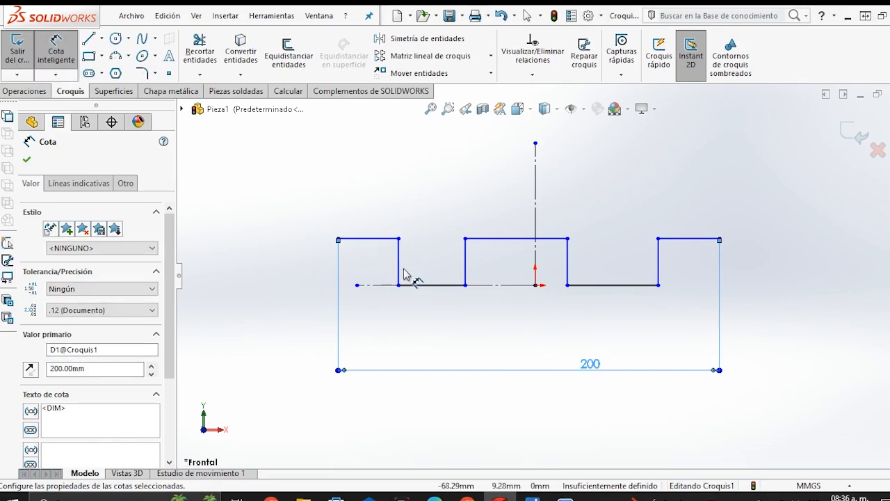
Add a vertical dimension to the left notch's left side, try 100 mm, and undo that value.
click(398, 277)
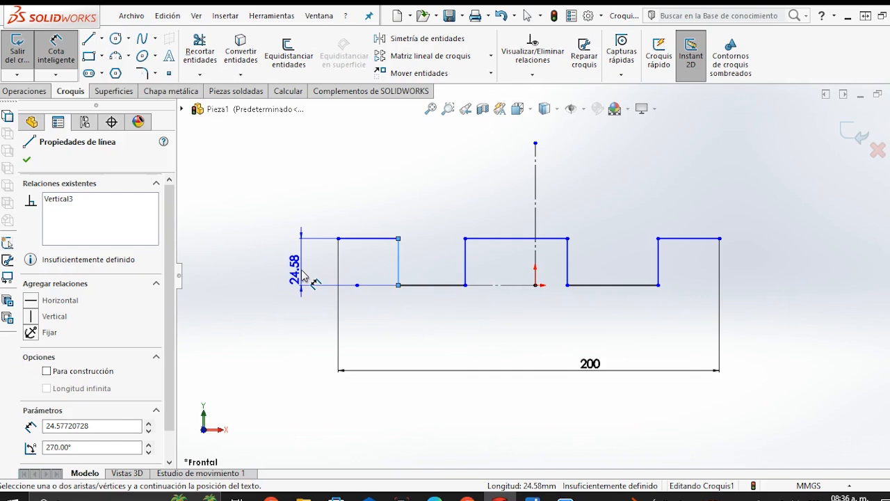
click(304, 276)
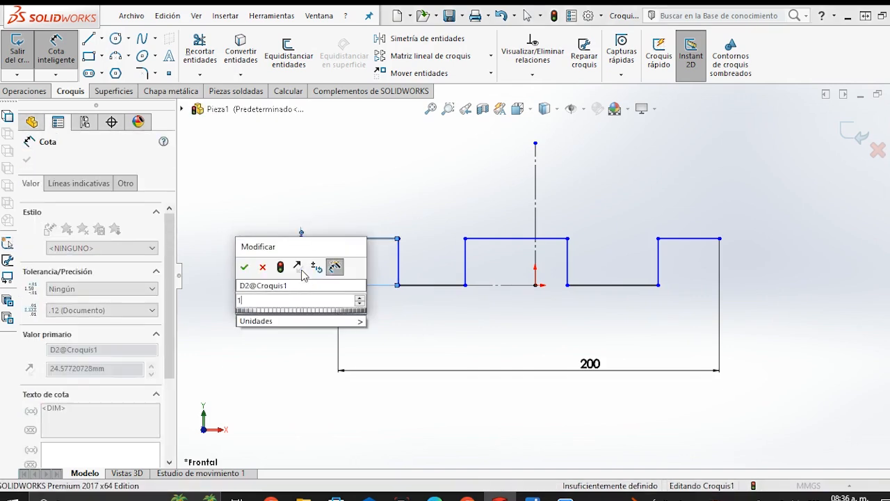
text(100)
key(Return)
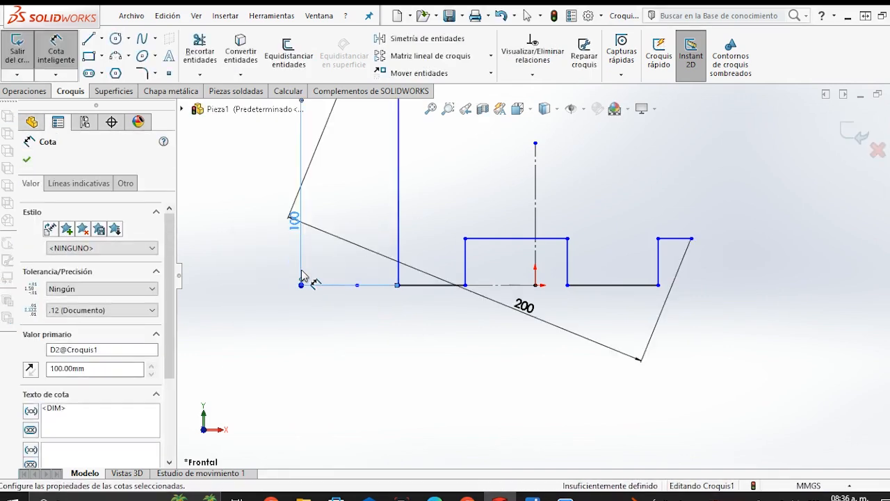
key(ctrl+z)
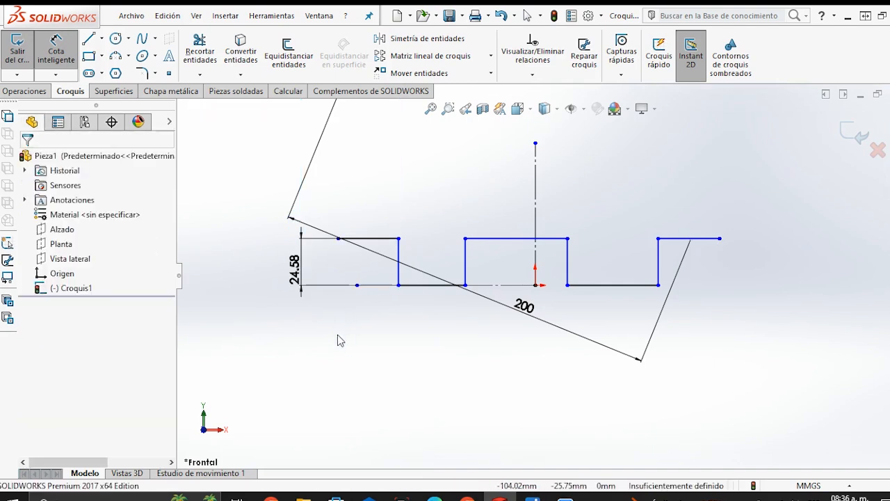
key(Escape)
Set the left notch's depth dimension to 10 mm.
double_click(295, 271)
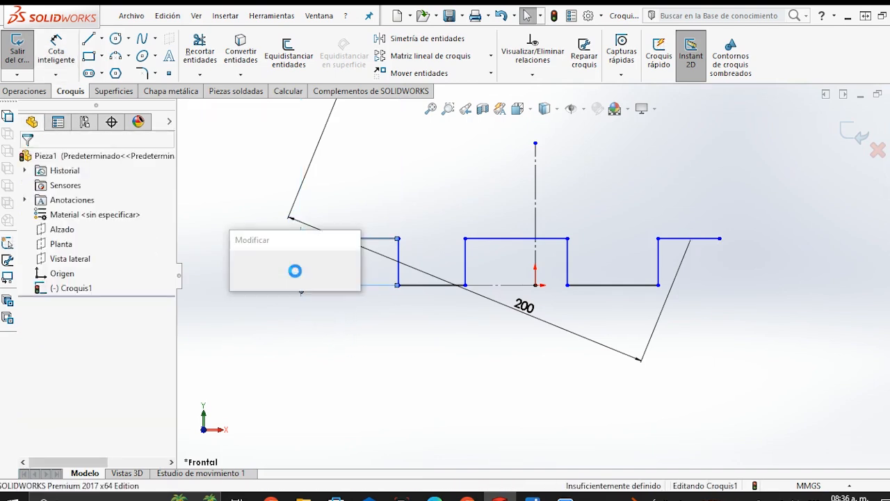
text(10)
key(Return)
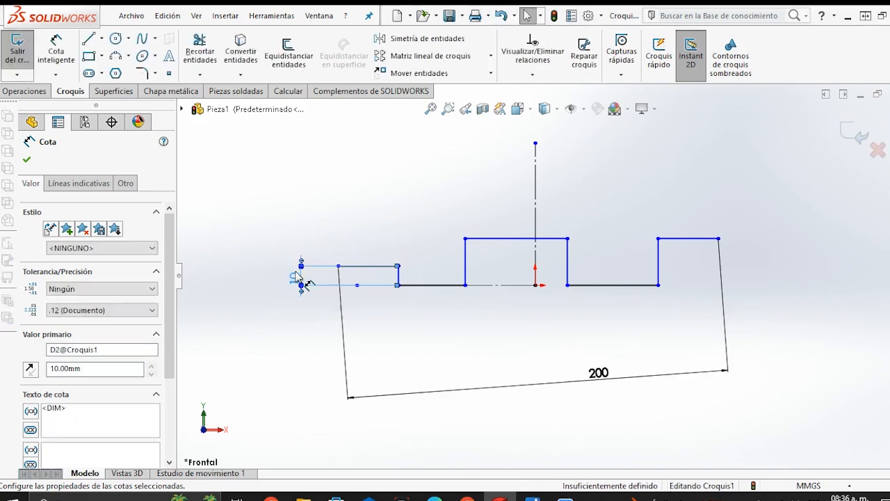
Make the three upper horizontal segments of the notched profile collinear.
click(484, 324)
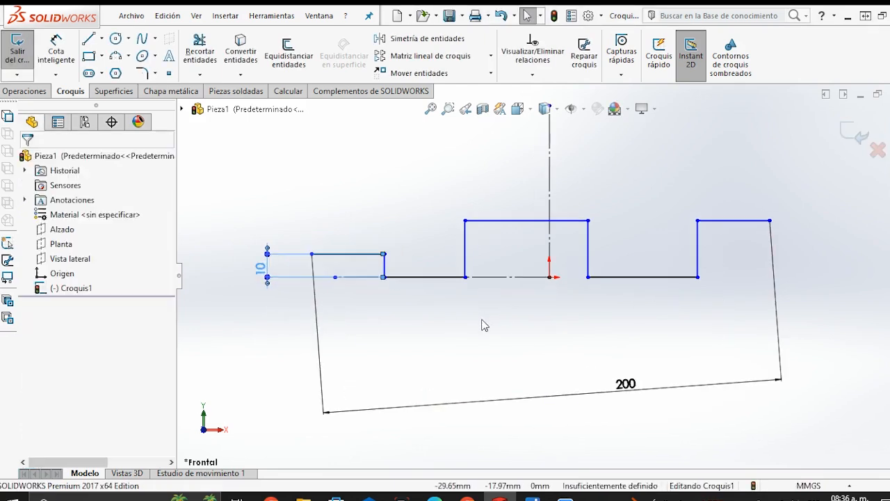
ctrl+click(500, 221)
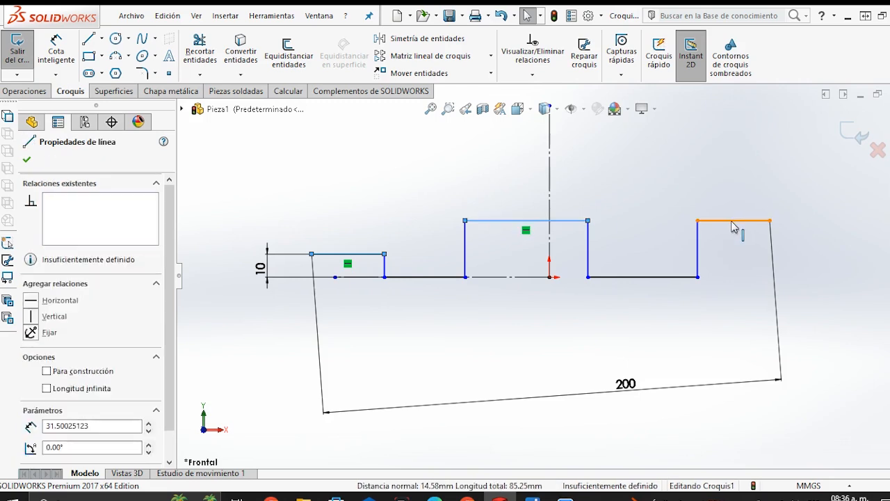
ctrl+click(733, 221)
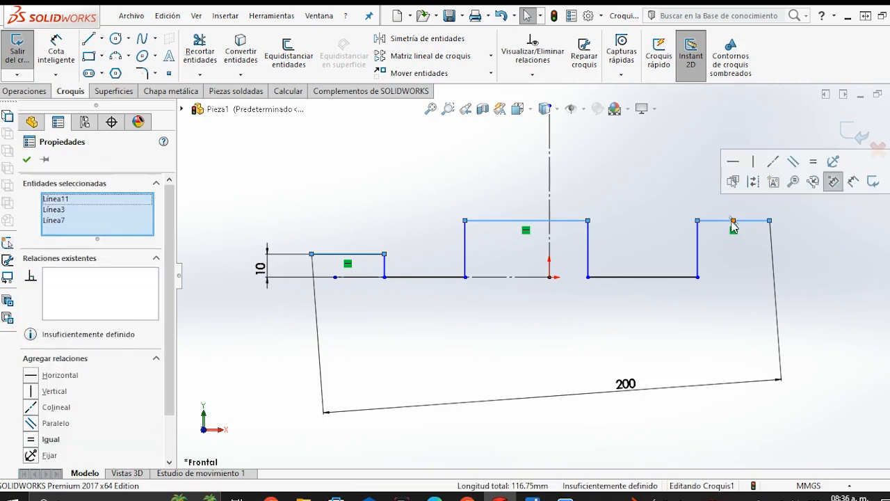
click(777, 162)
click(588, 346)
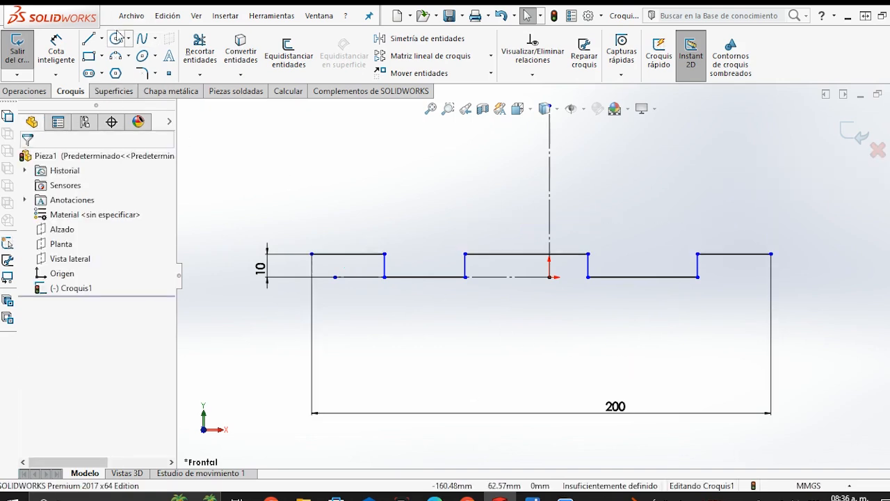
Close the profile with a stepped outline: up from the left endpoint, across, up again, about 55 mm across, and down to the right endpoint.
key(l)
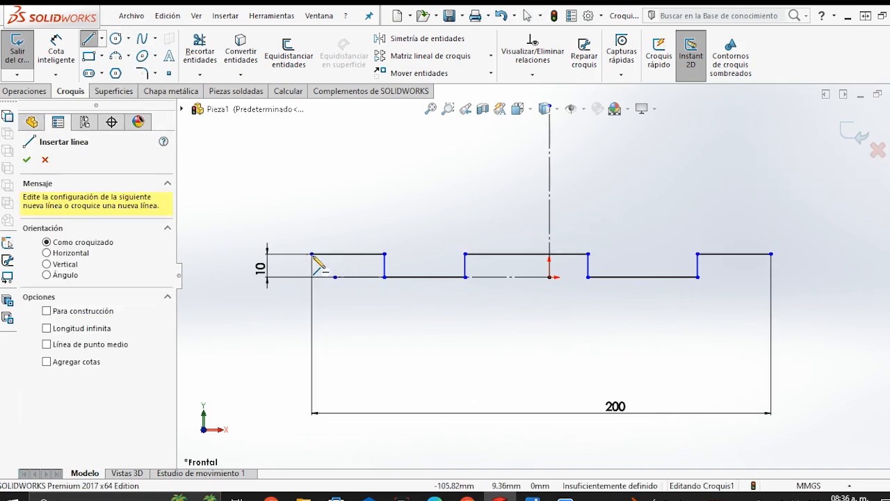
click(311, 253)
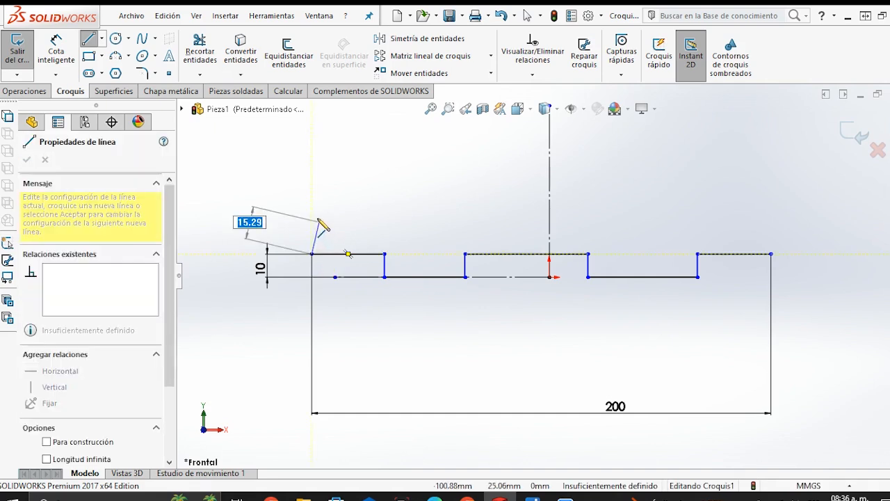
click(312, 196)
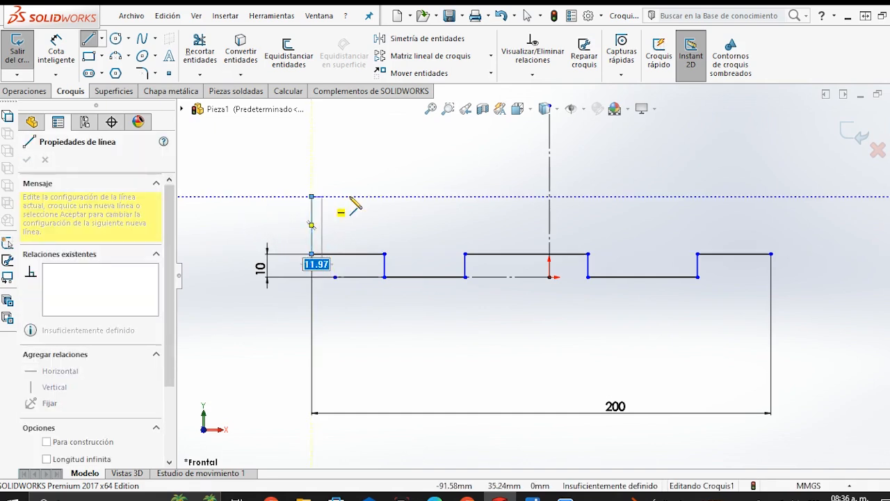
click(648, 196)
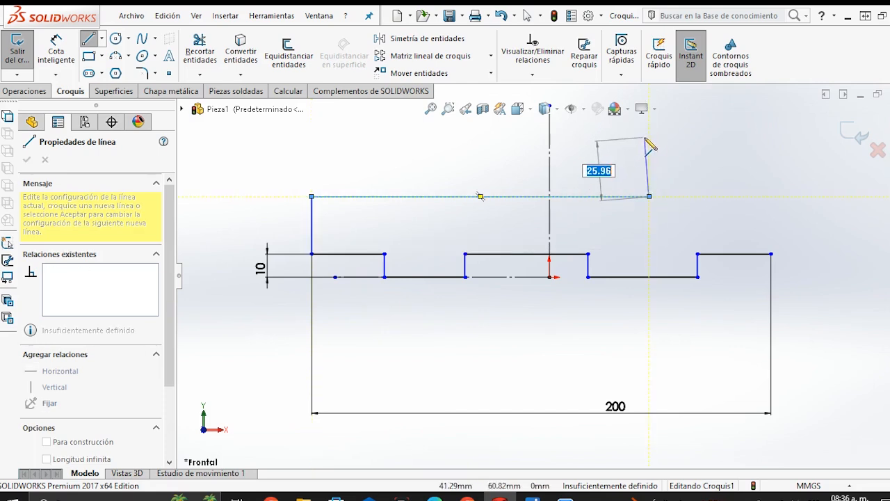
click(649, 140)
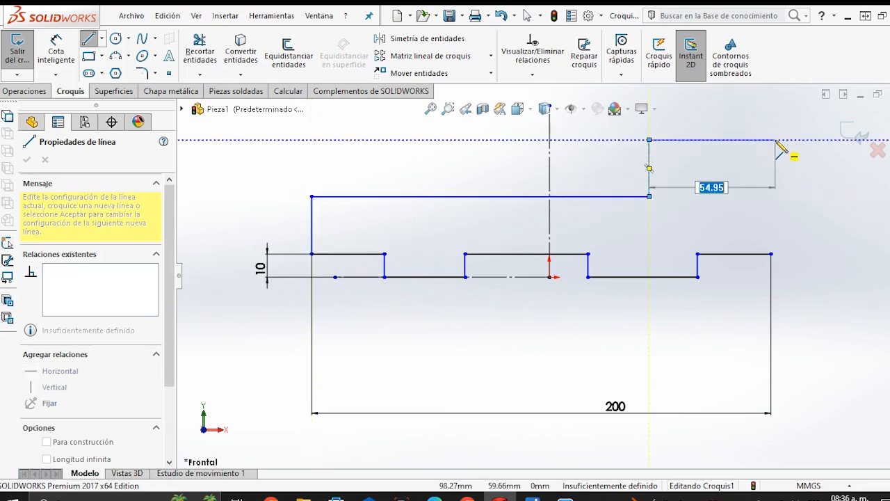
click(775, 140)
click(771, 254)
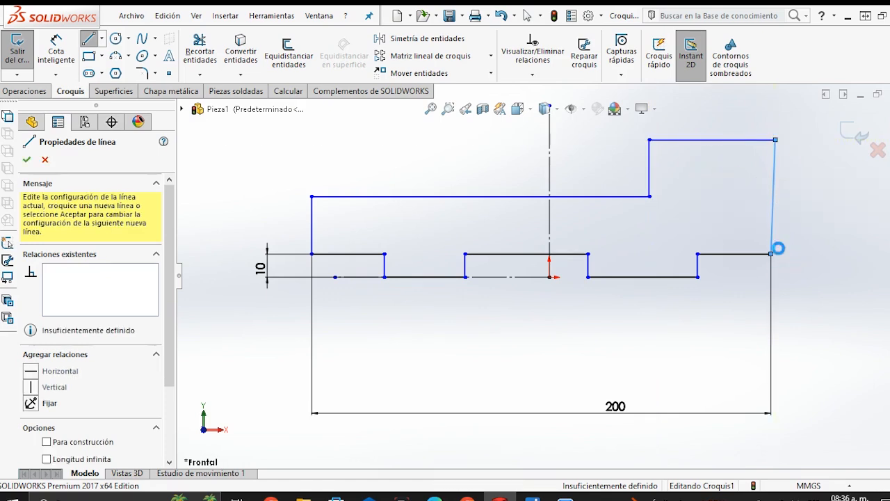
key(Escape)
Add a Vertical relation to the slightly slanted right closing edge of the profile.
click(773, 233)
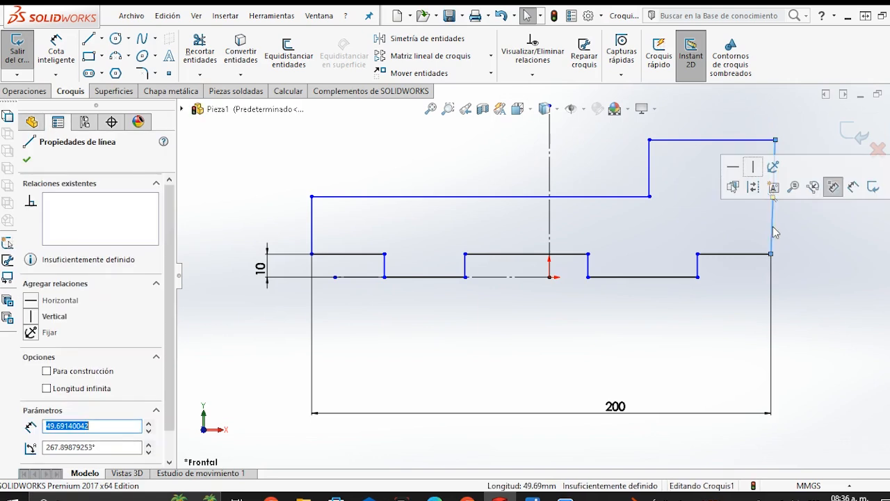
click(755, 168)
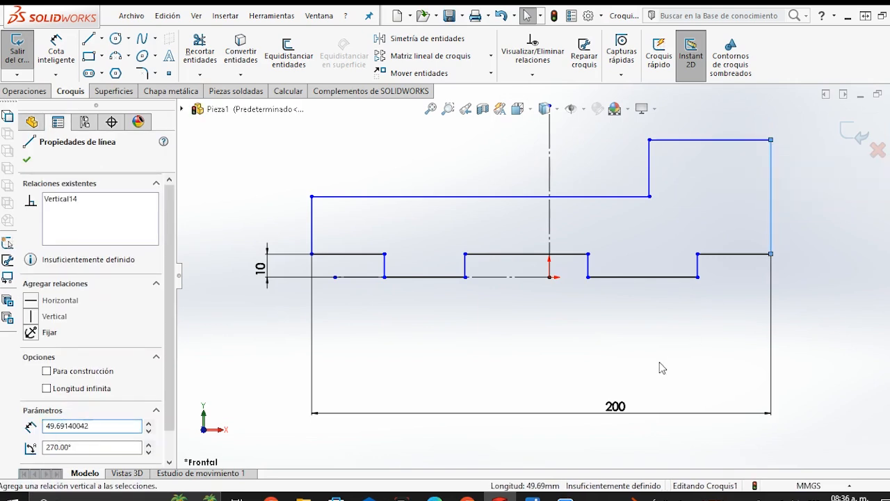
key(Escape)
Dimension the leftmost horizontal segment on the profile's underside to 50 mm.
click(59, 55)
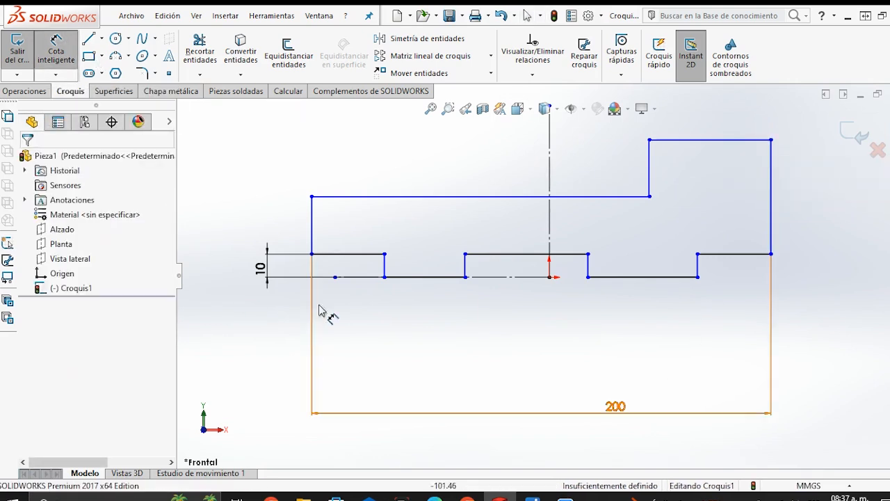
click(352, 257)
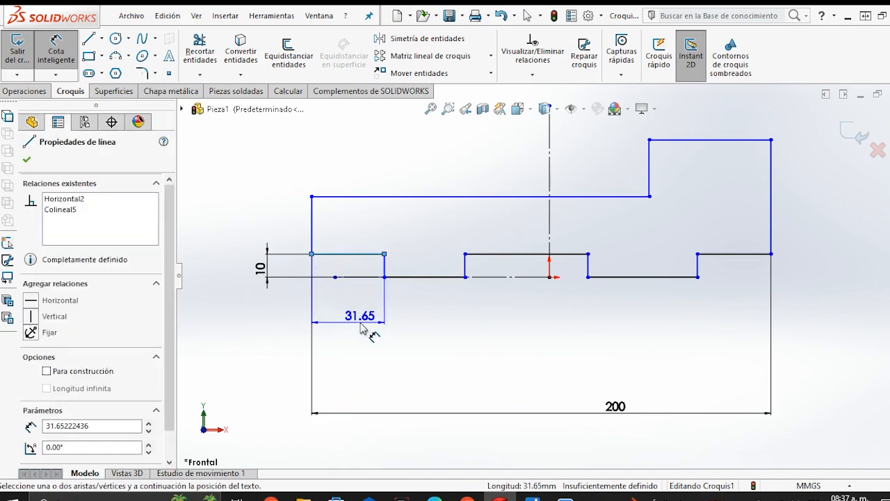
click(362, 327)
text(50)
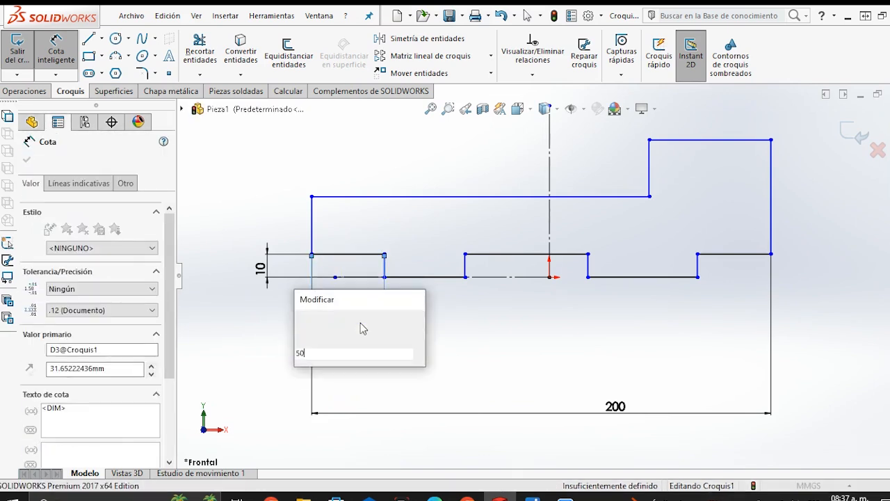
key(Return)
Dimension the bottom segment of the left foot to 37.5 mm.
click(432, 276)
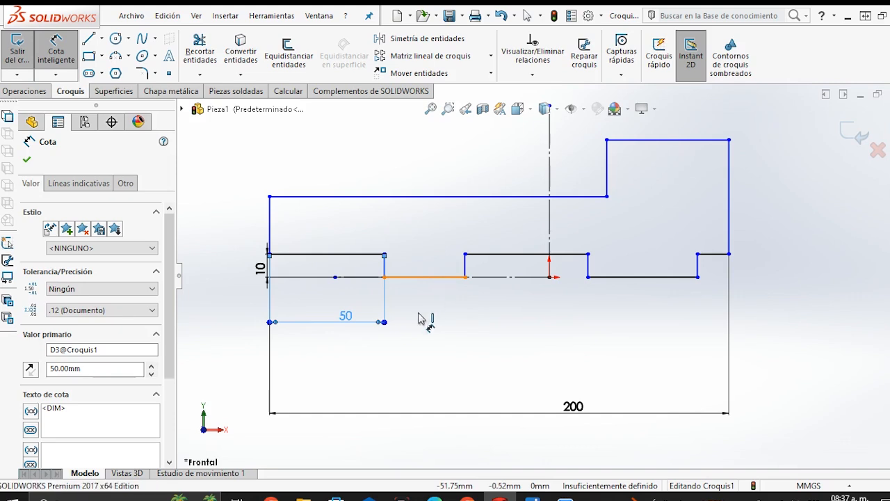
click(417, 360)
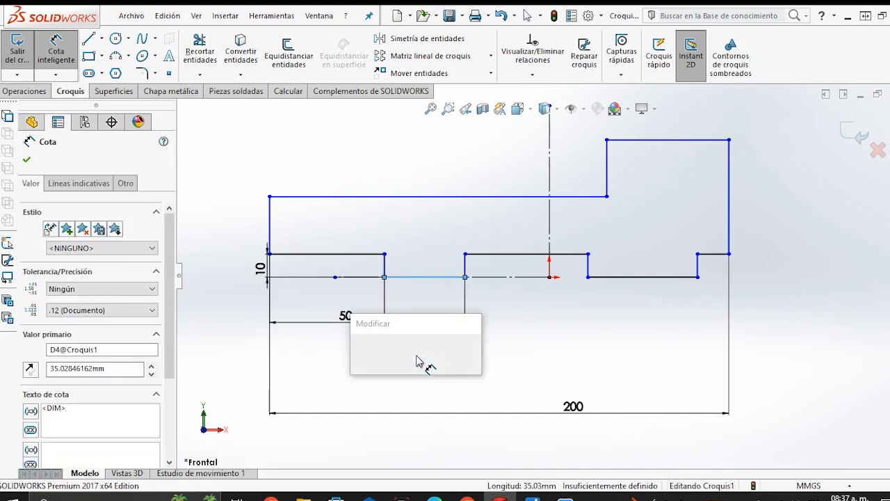
text(375)
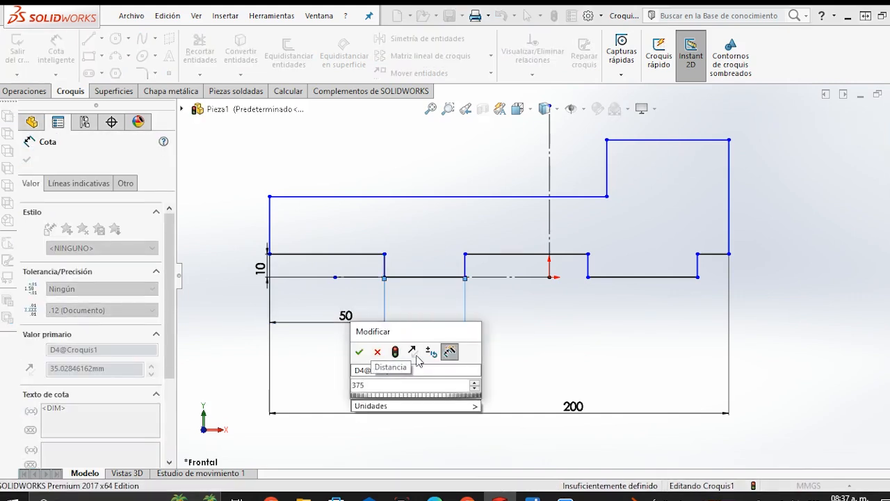
text(.5)
key(Return)
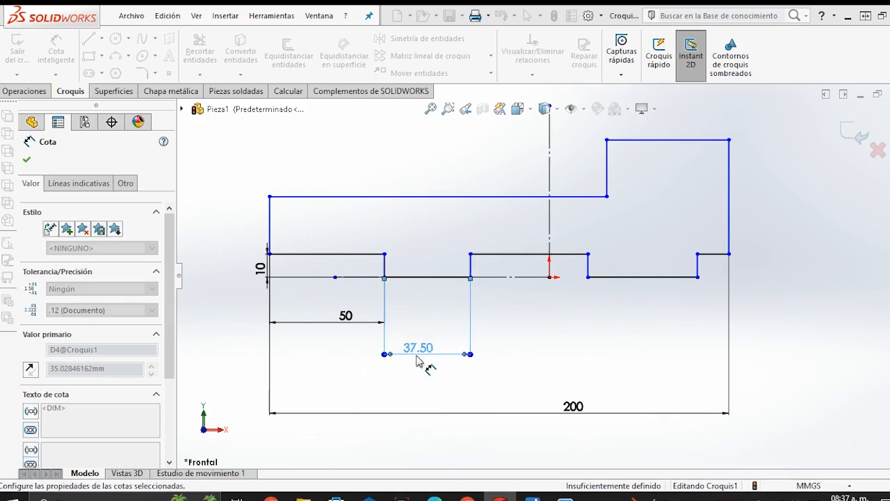
Set the width of the middle recess between the two feet to 25 mm and finish dimensioning.
click(525, 254)
click(520, 328)
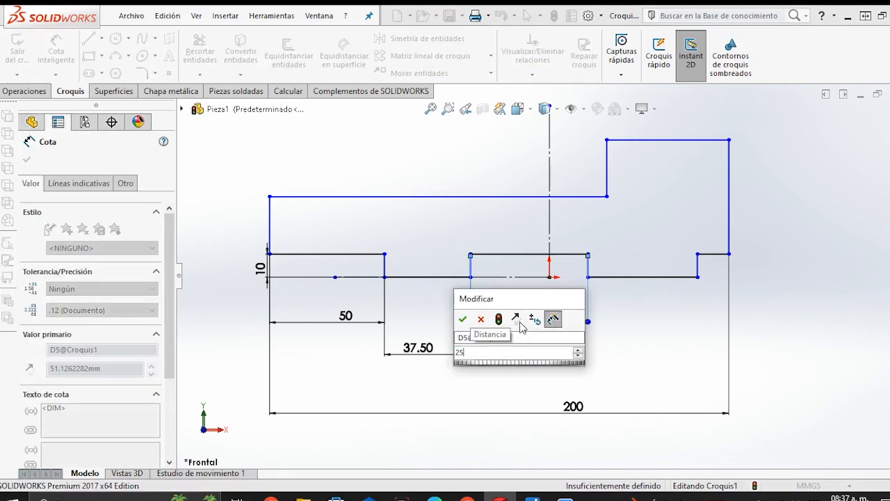
key(Return)
key(Escape)
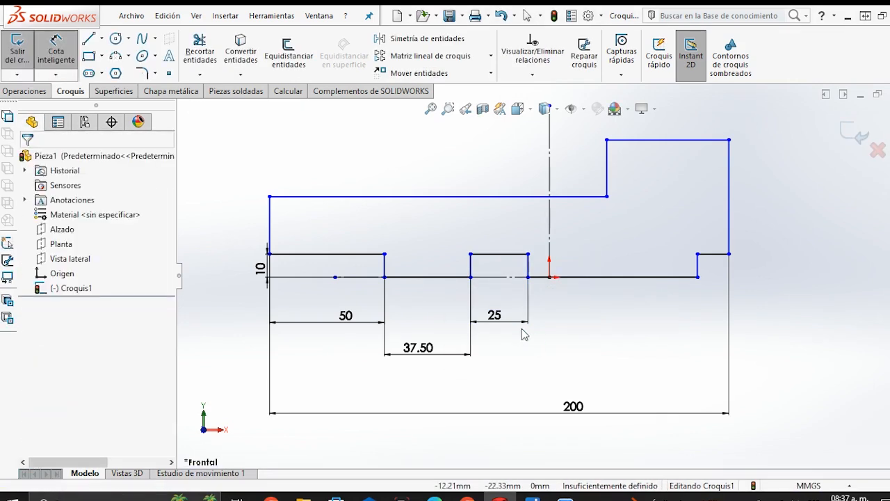
scroll(535, 324, up, 2)
scroll(589, 291, down, 2)
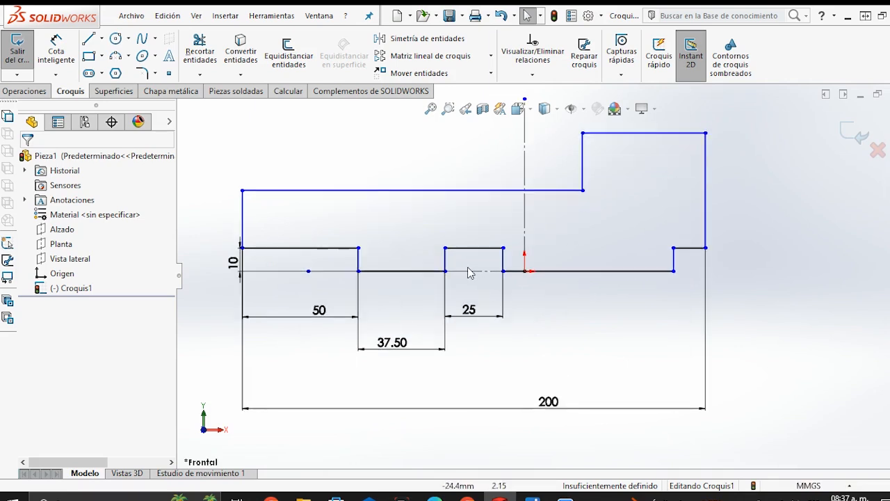
scroll(446, 273, down, 1)
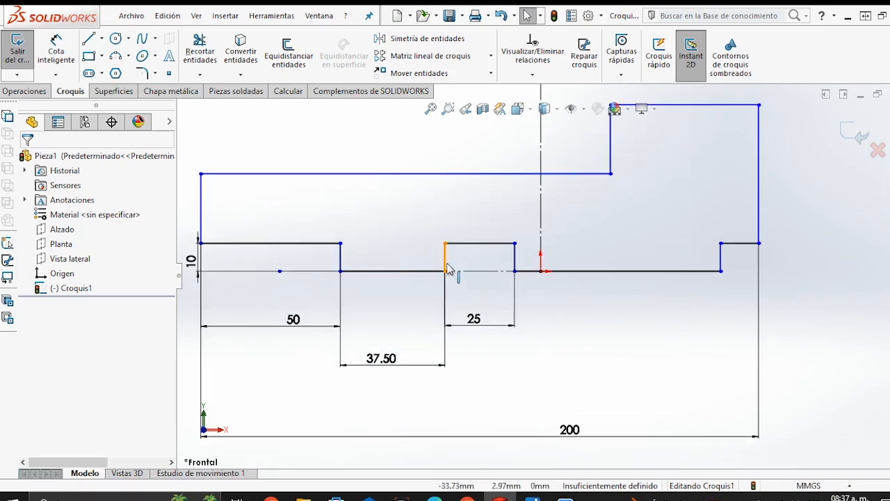
click(446, 266)
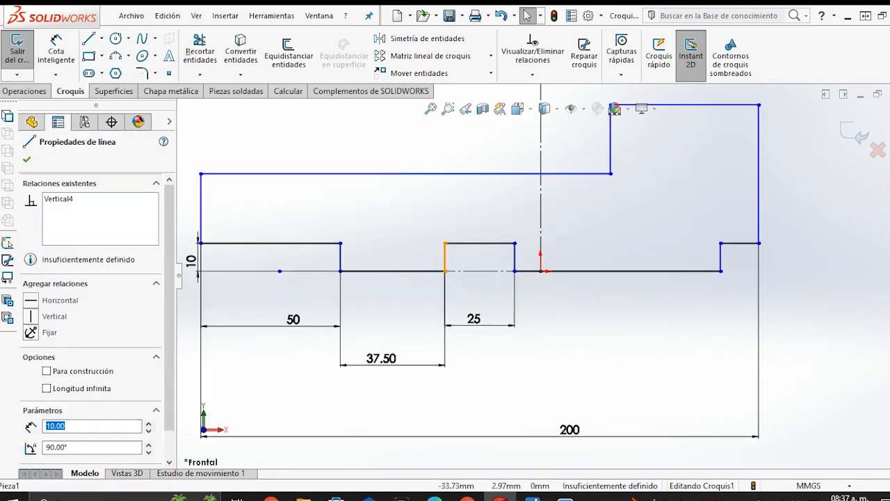
ctrl+click(515, 258)
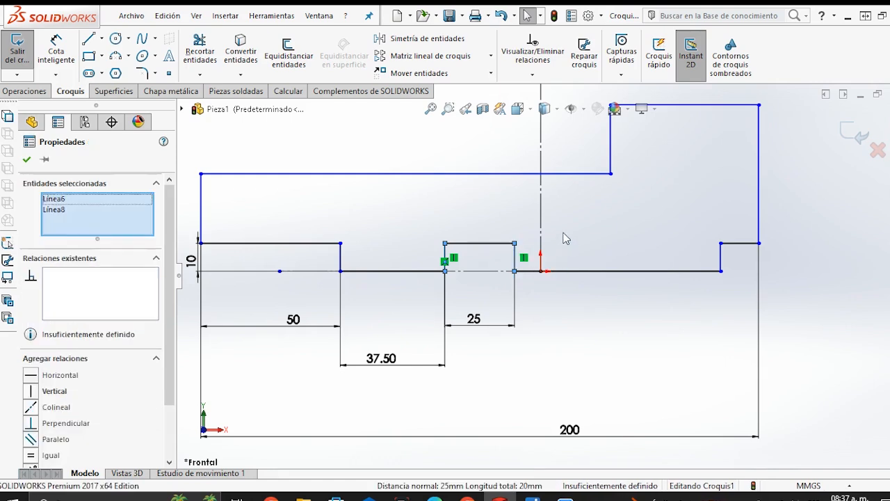
click(542, 177)
click(554, 243)
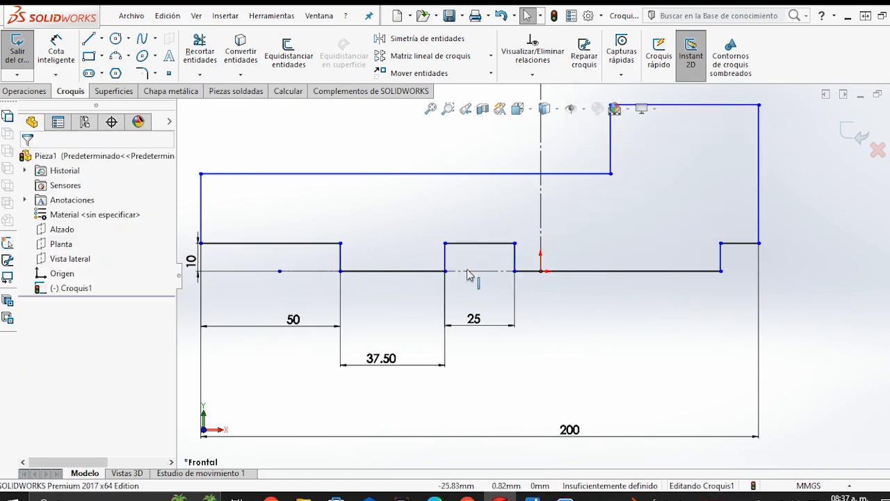
Add a Symmetric relation between the two vertical sides of the middle recess about the vertical centerline.
click(514, 261)
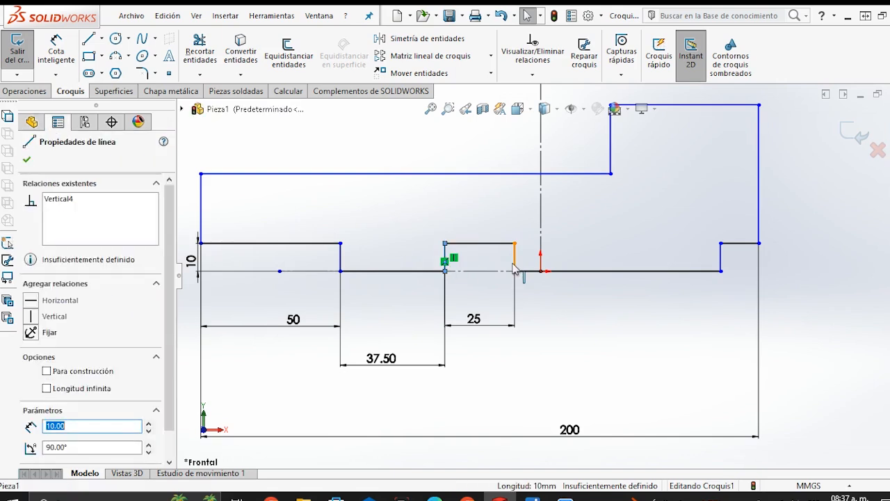
ctrl+click(541, 233)
ctrl+click(542, 235)
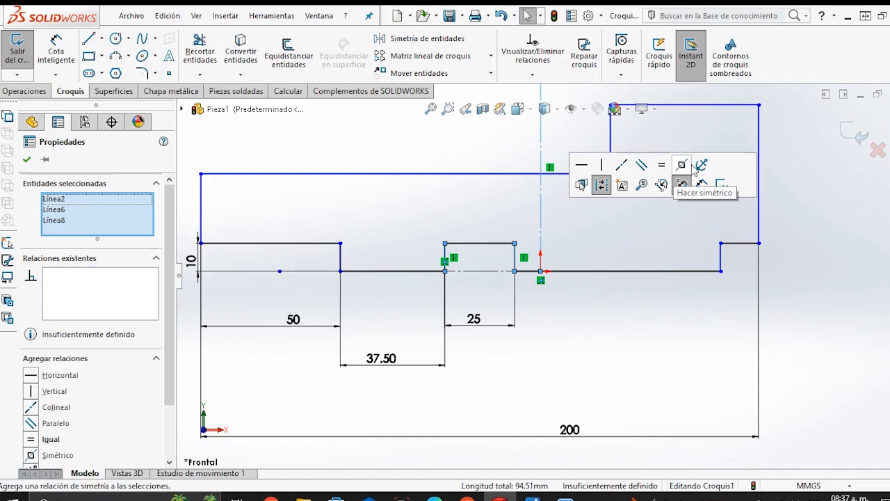
click(684, 168)
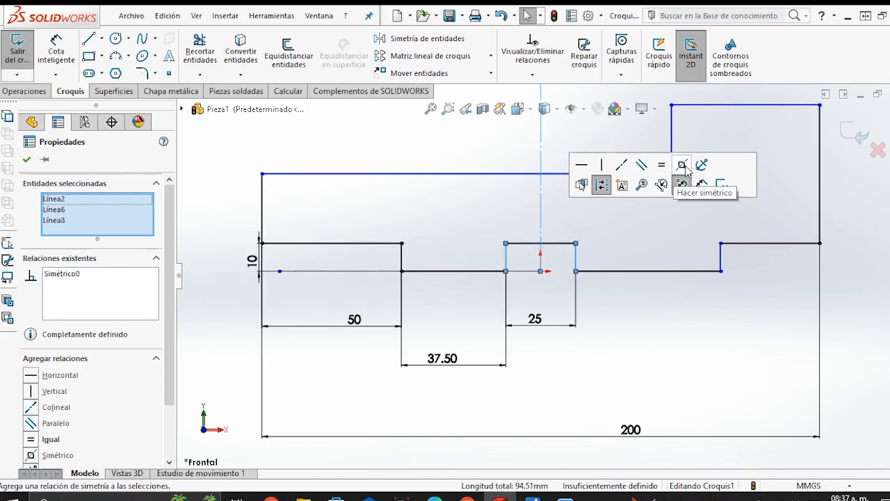
click(607, 363)
key(f)
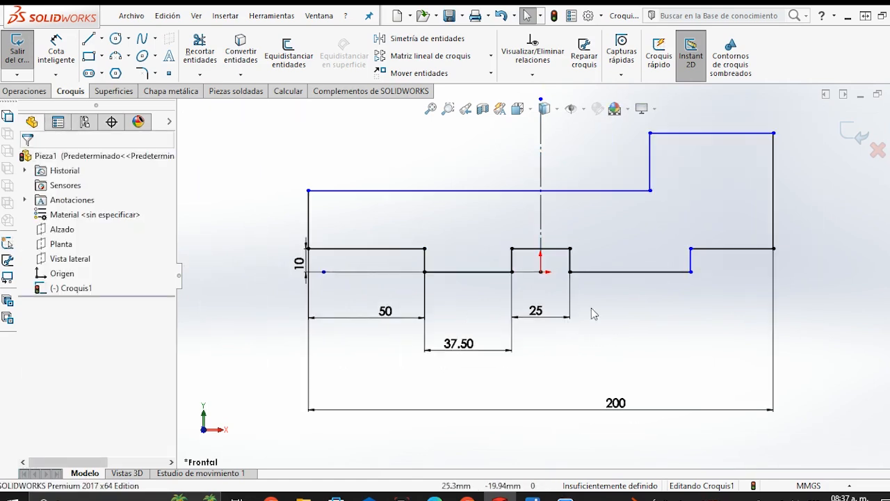
Dimension the distance between the outer vertical sides of the left and right feet to 100 mm.
click(56, 50)
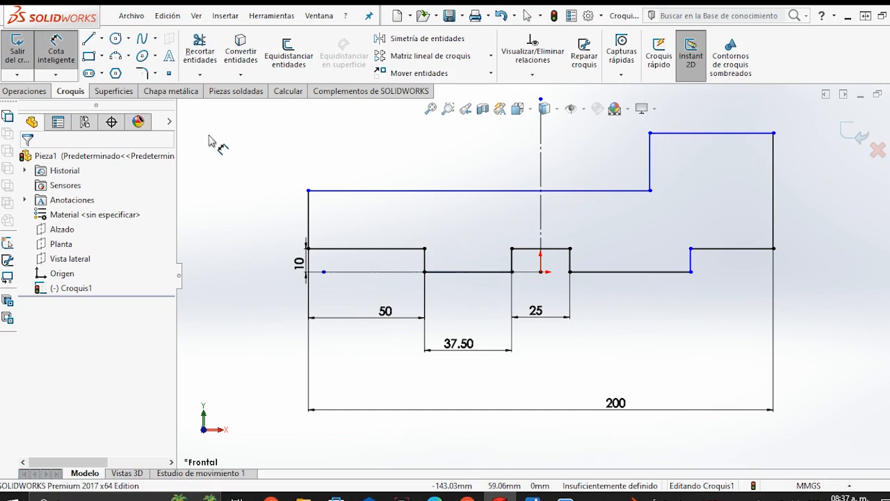
click(424, 267)
click(690, 260)
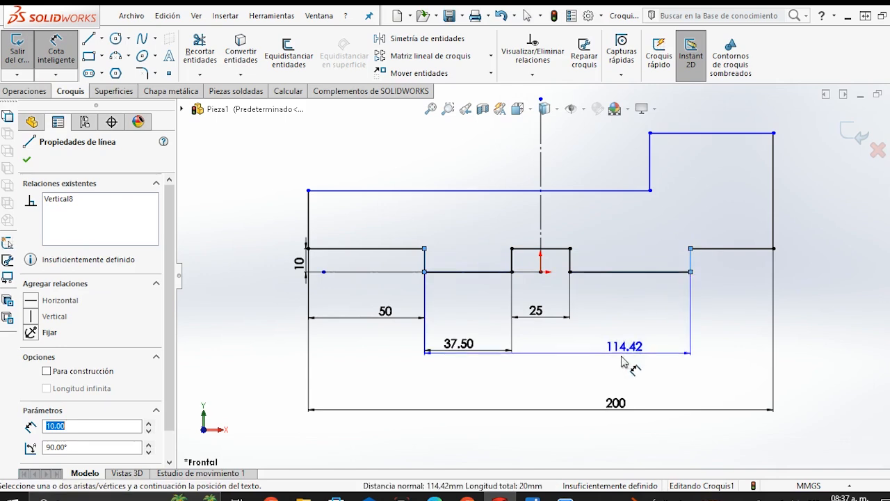
click(619, 377)
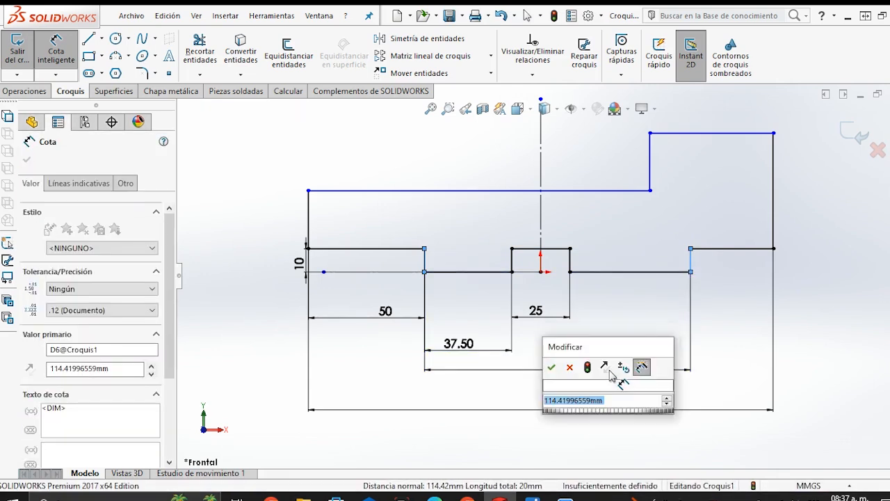
text(100)
key(Return)
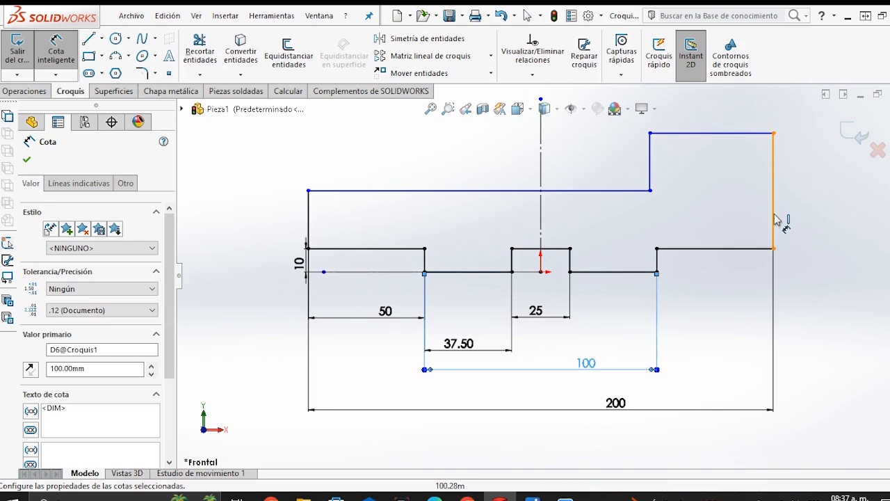
Dimension the profile's raised right section to 40 mm along its right edge and 60 mm along its top edge.
click(773, 220)
click(800, 216)
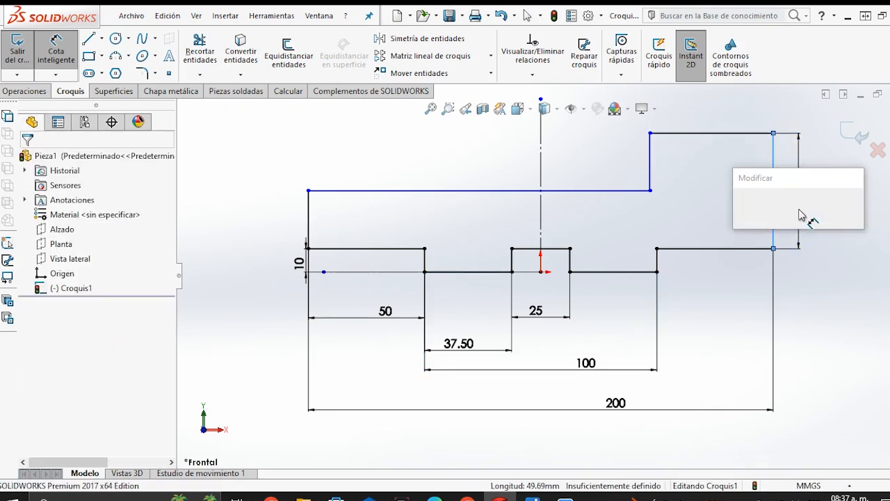
key(Return)
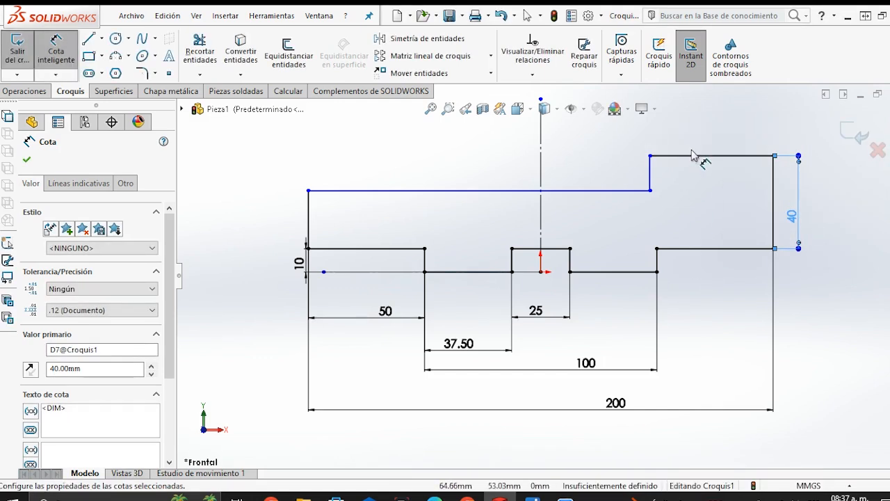
click(695, 156)
click(698, 142)
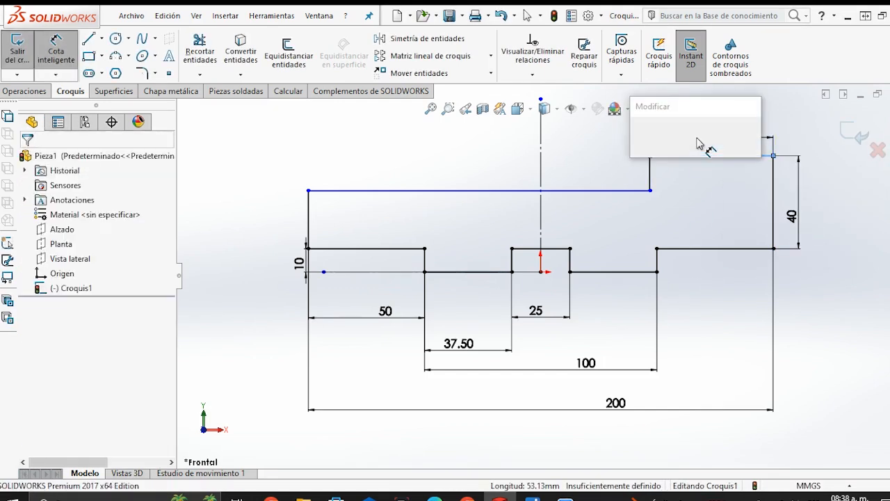
text(60)
key(Return)
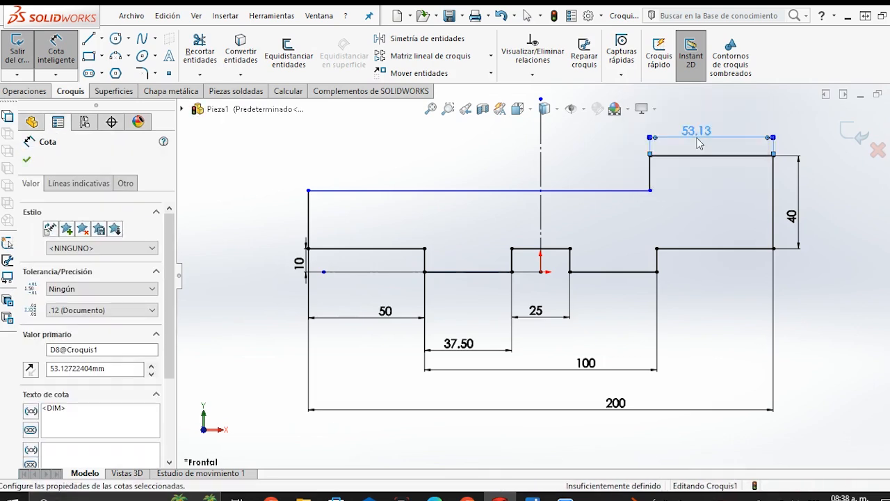
Dimension the profile's left vertical edge to 25 mm and finish dimensioning.
click(310, 209)
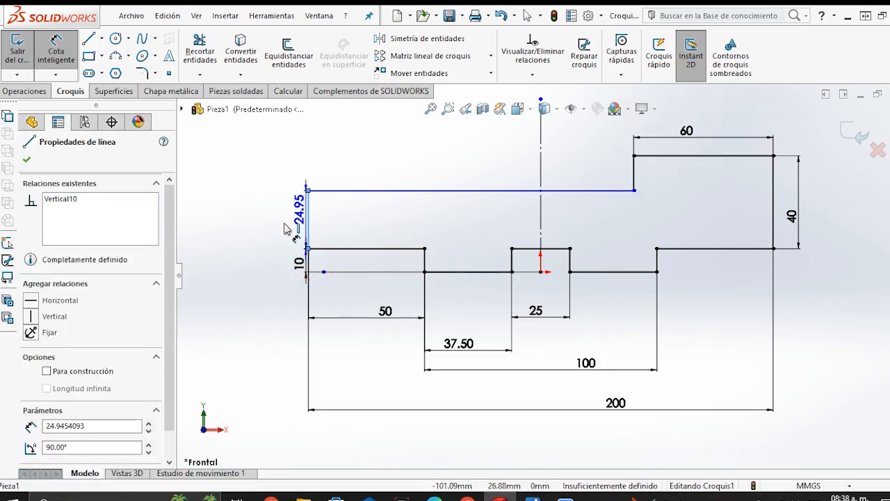
click(285, 229)
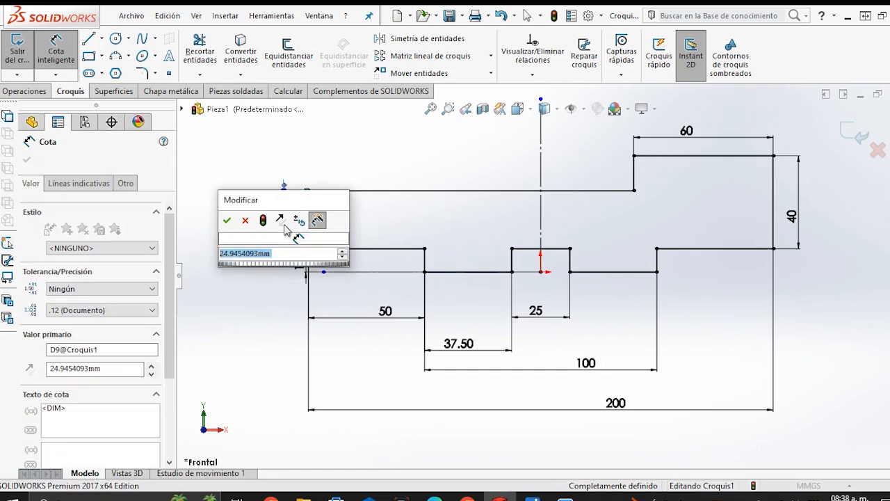
key(Return)
scroll(407, 303, up, 2)
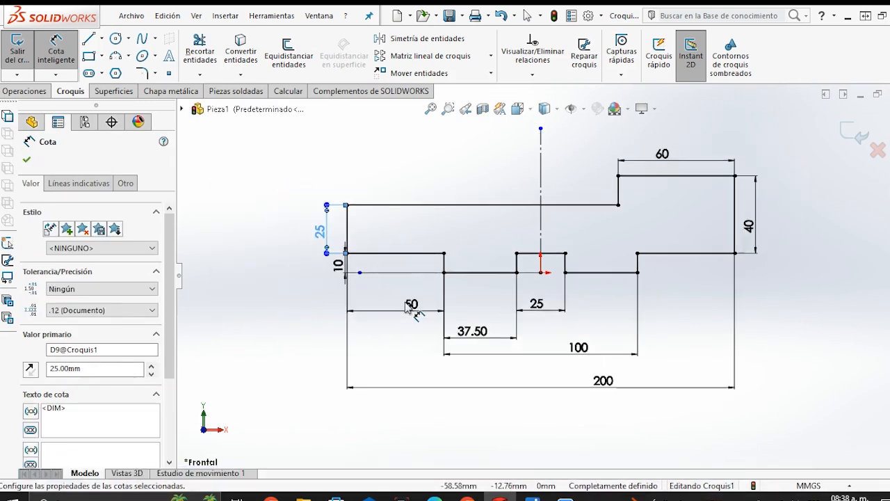
scroll(557, 251, down, 1)
click(26, 162)
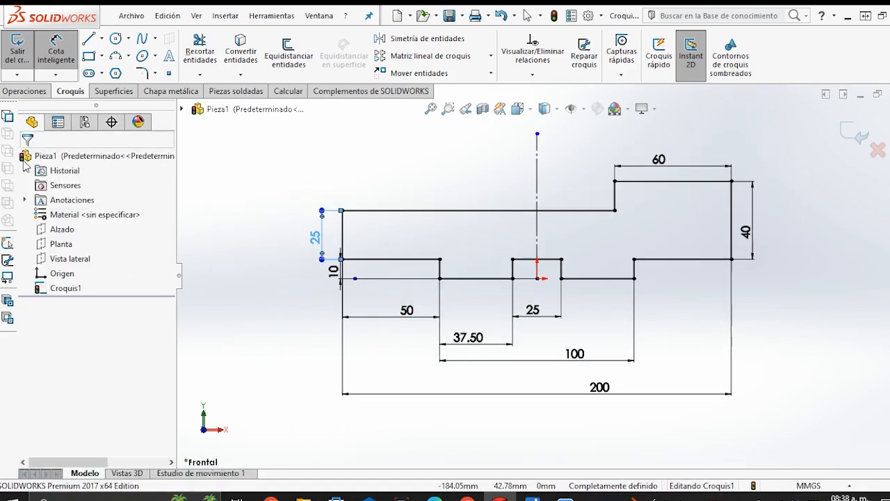
Extrude the profile as a boss 100 mm deep in the reversed direction.
click(20, 90)
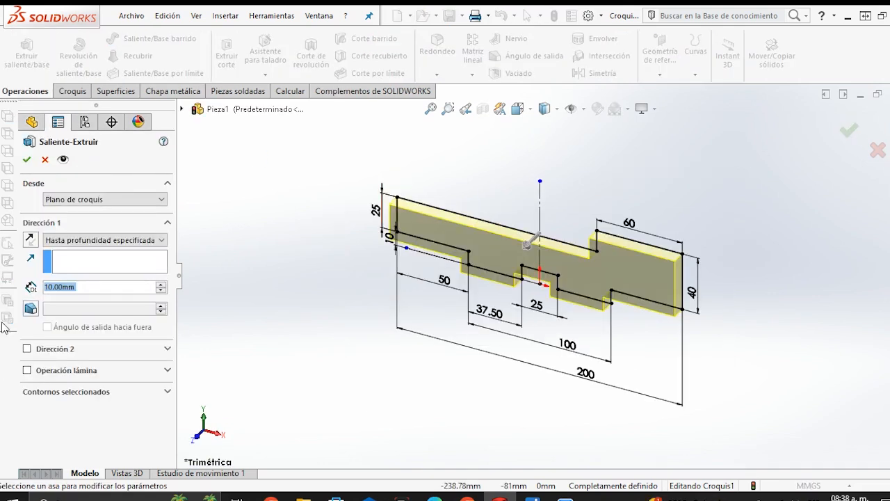
click(30, 240)
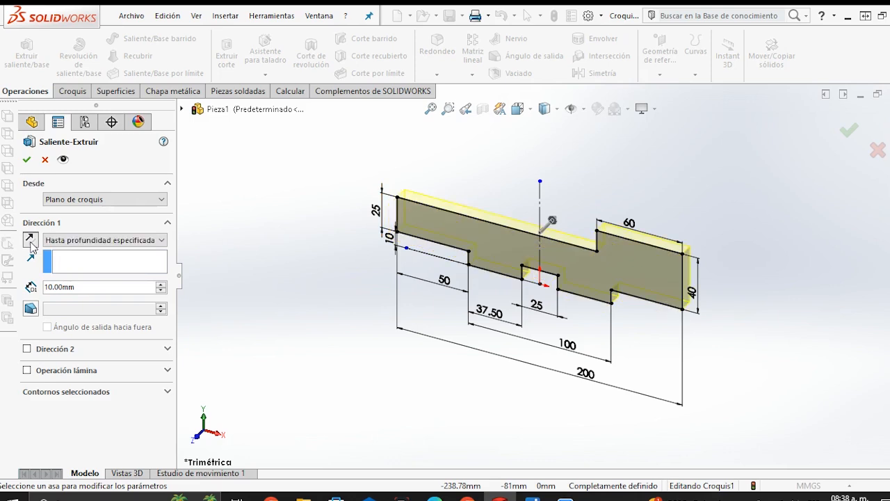
click(95, 289)
text(1)
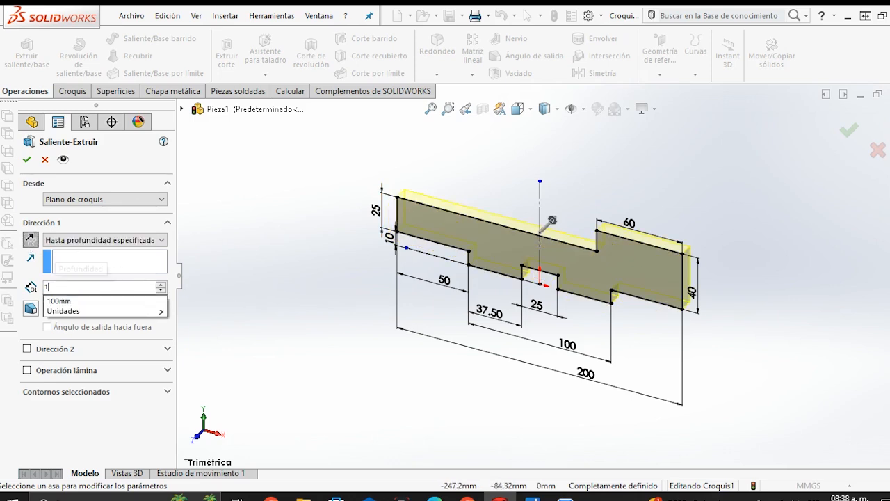
text(00)
key(Return)
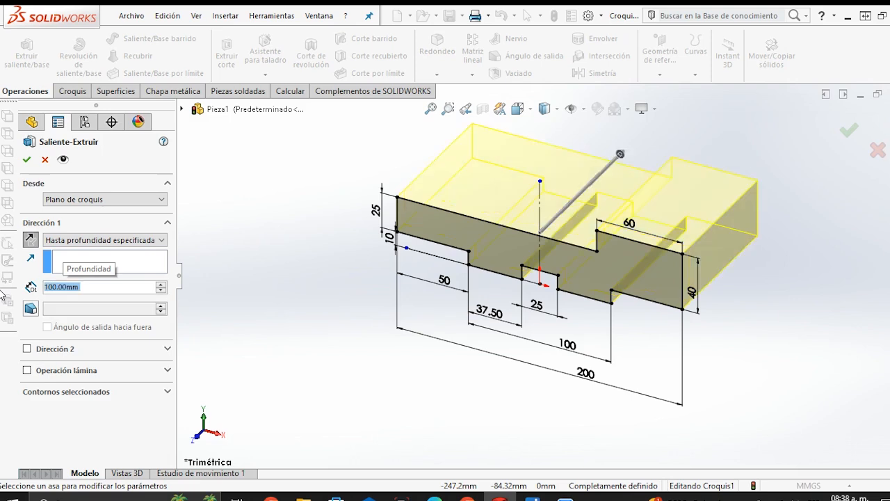
click(29, 161)
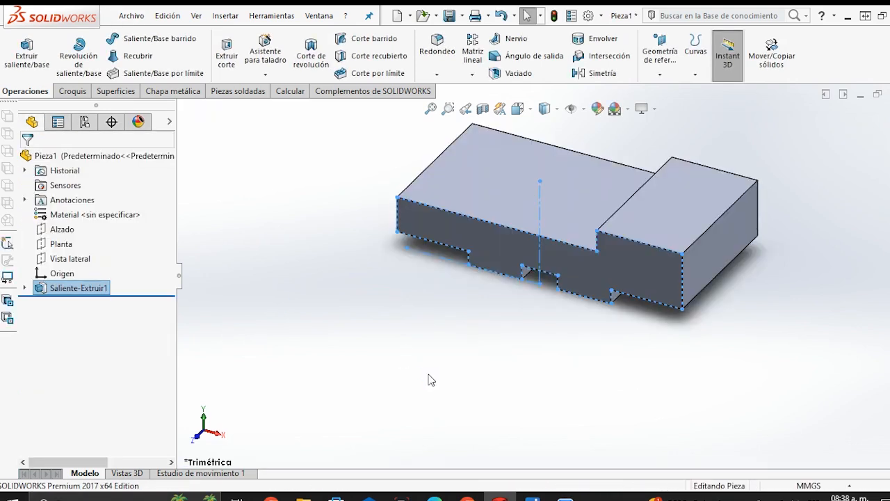
Check the reference drawing and start a sketch on the body's lower top face.
drag(889, 15, 340, 0)
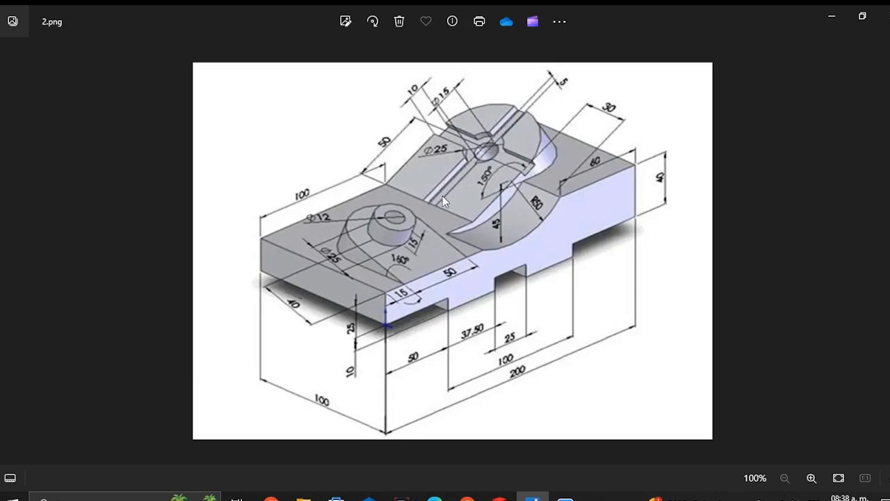
key(alt+Tab)
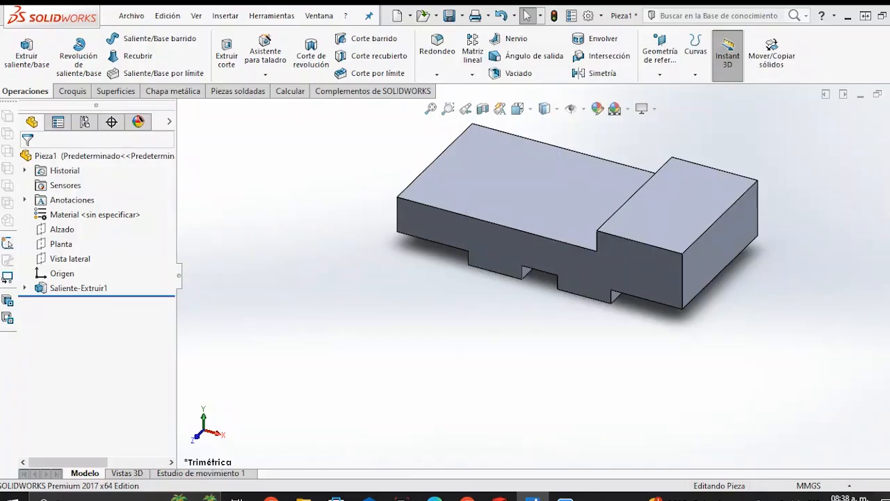
middle_drag(549, 395, 608, 351)
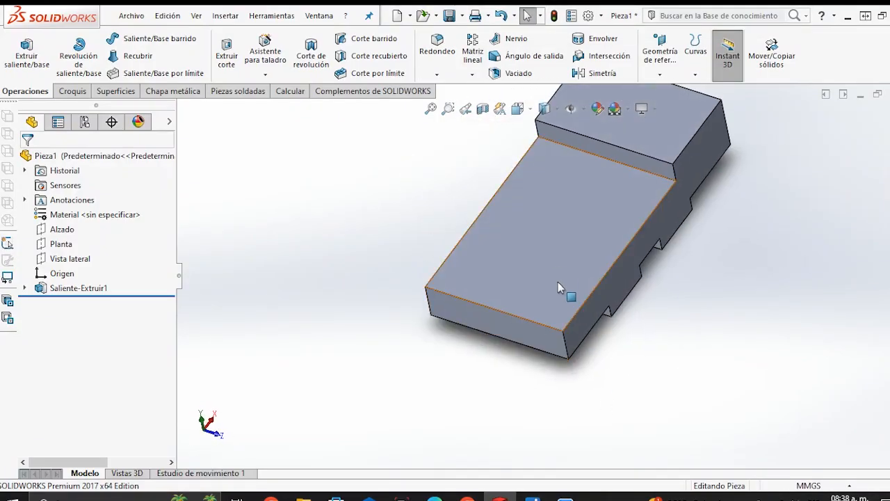
click(553, 264)
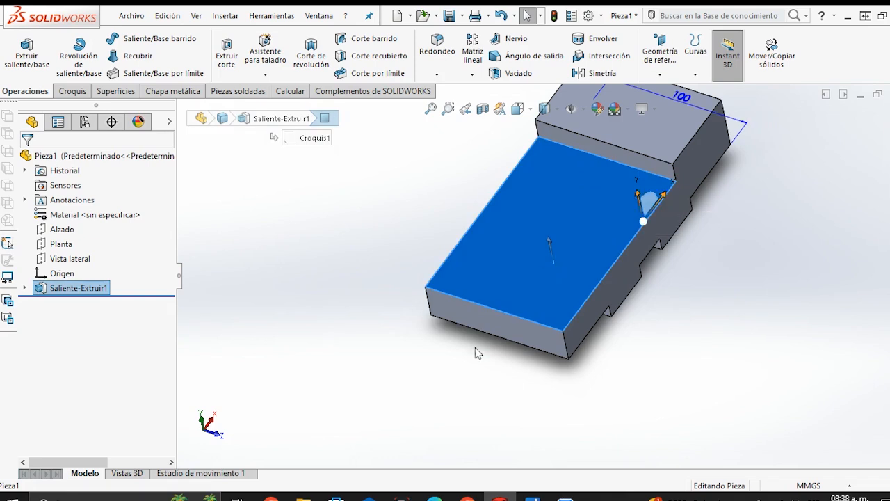
click(555, 240)
click(555, 240)
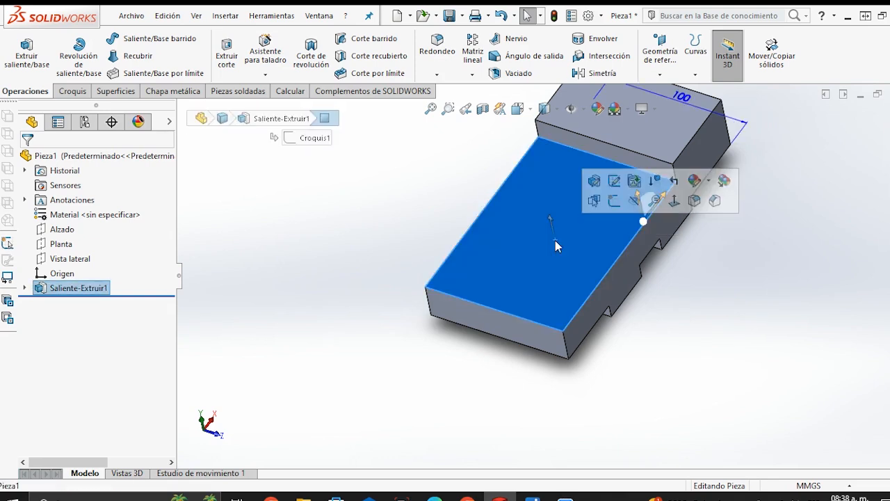
click(613, 202)
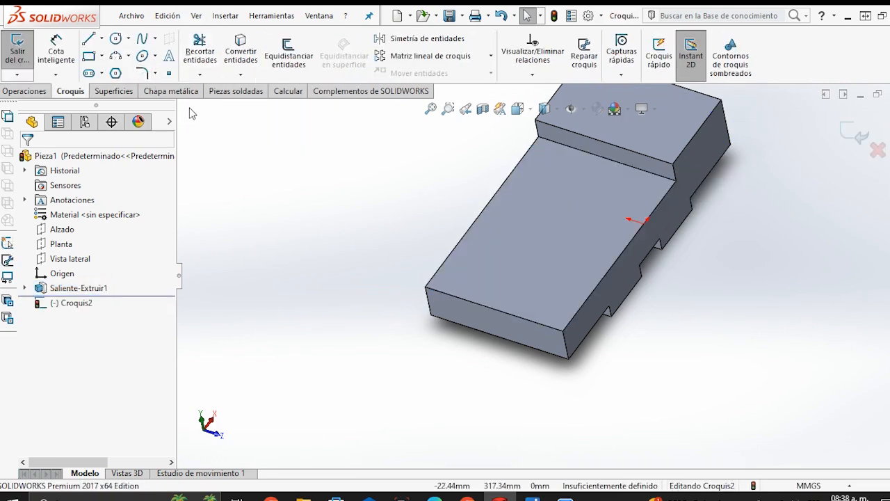
key(ctrl+8)
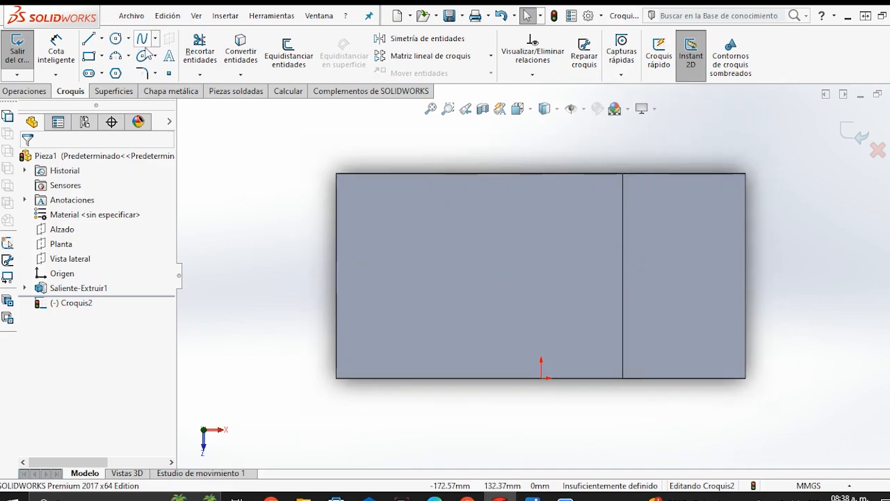
Draw a 100 mm vertical line across the lower top face between its two long edges and make it construction geometry.
click(88, 39)
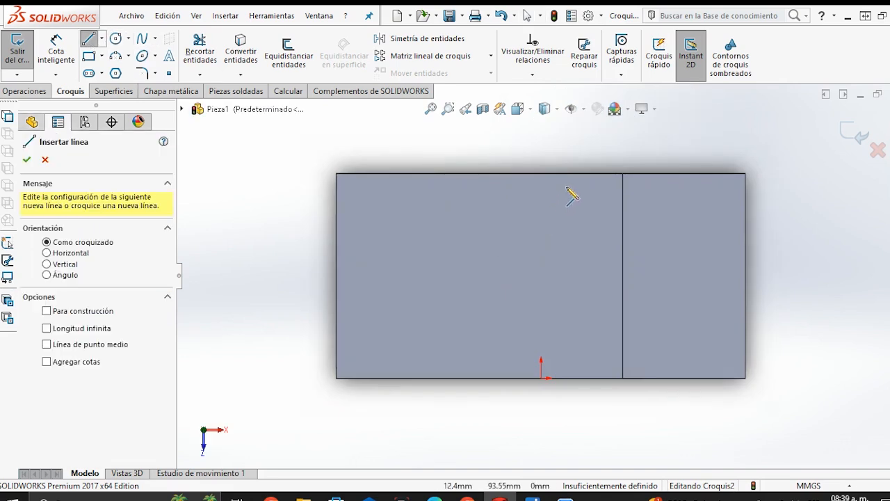
click(568, 175)
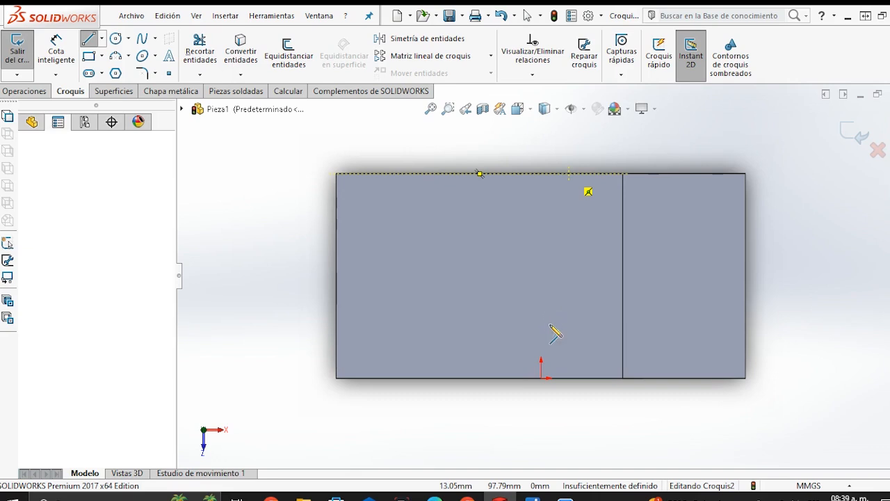
click(568, 377)
key(Escape)
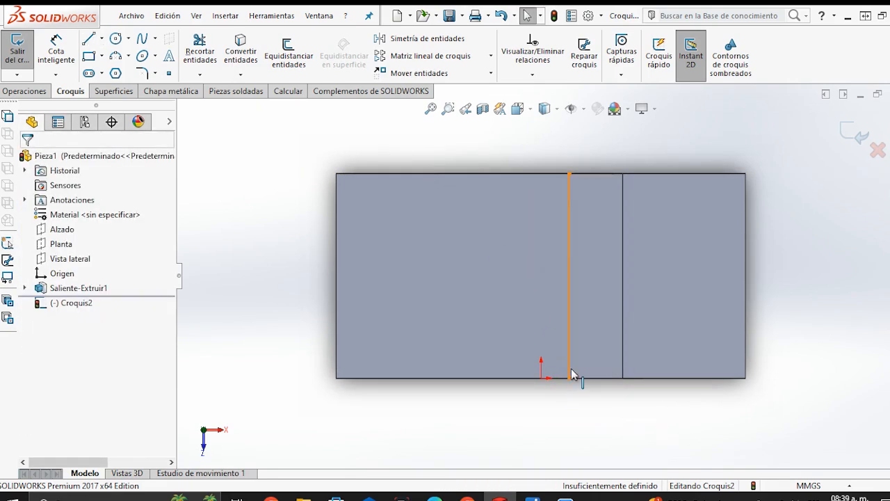
click(569, 369)
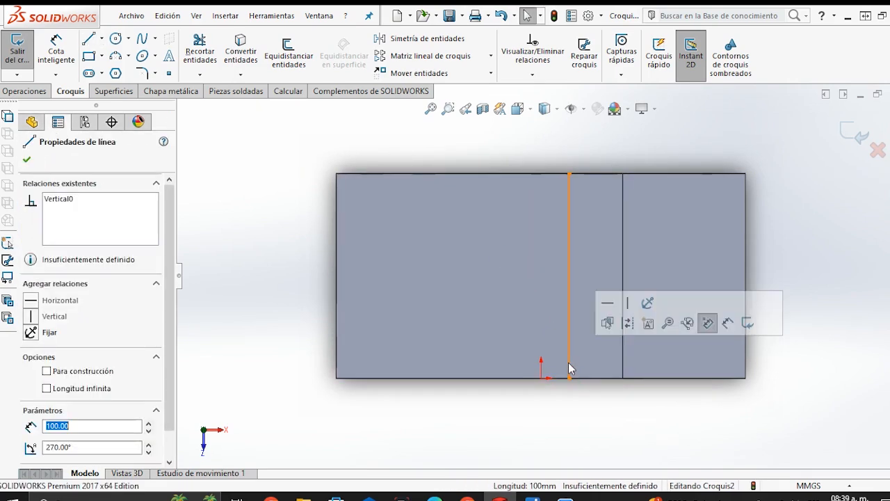
click(625, 324)
Dimension the construction line 100 mm from the body's left edge and exit the sketch.
click(67, 54)
click(338, 300)
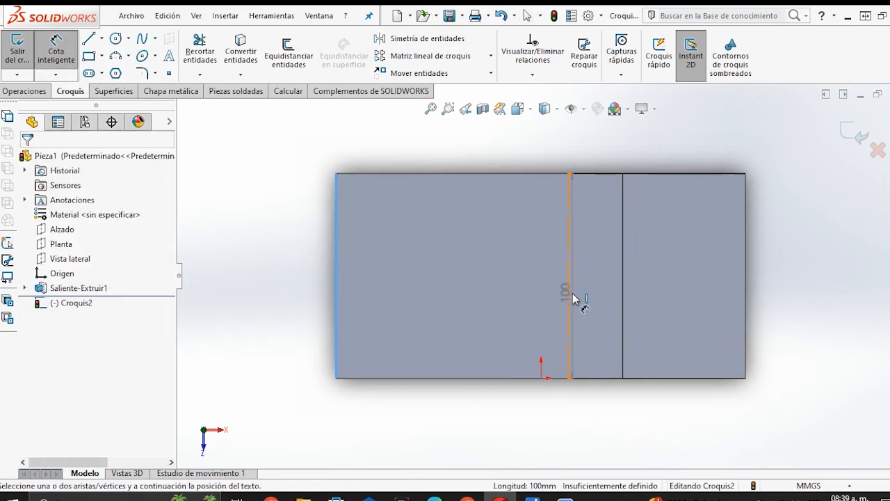
click(570, 299)
click(498, 160)
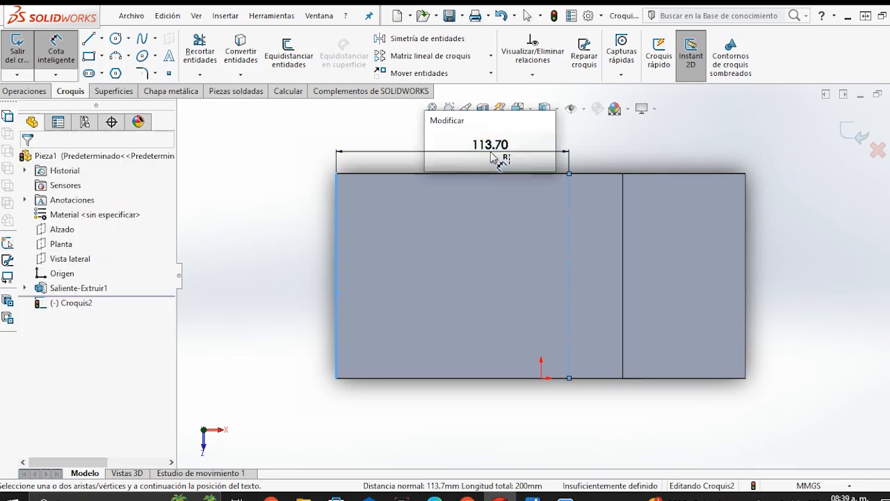
text(100)
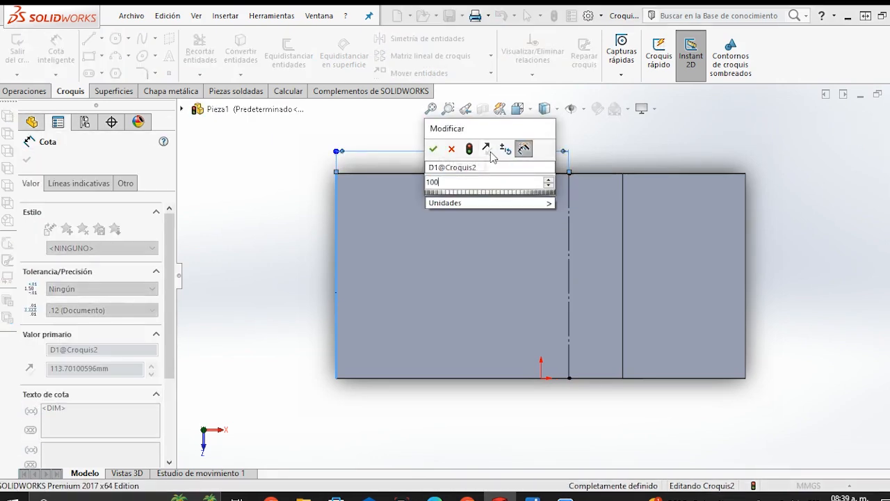
key(Return)
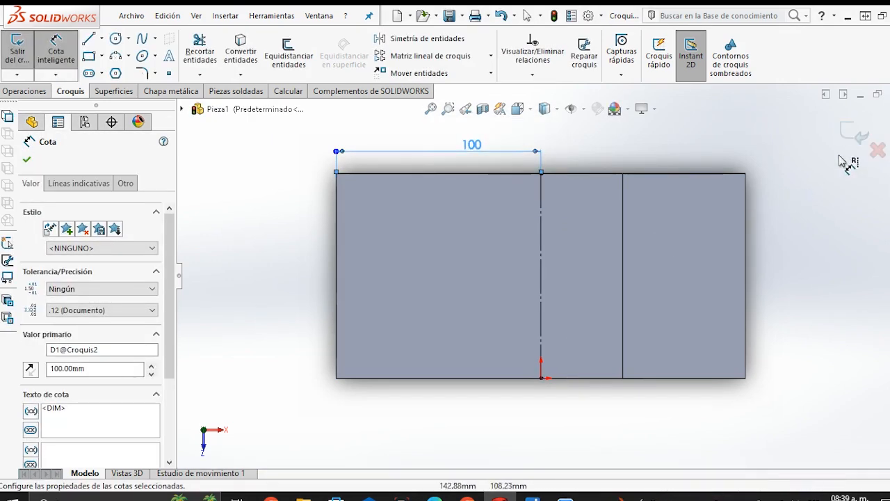
click(857, 136)
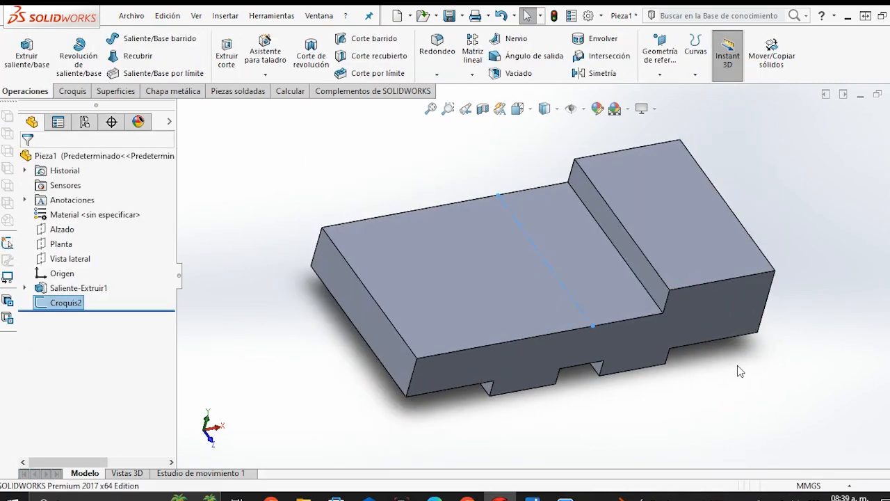
Start a reference plane with the sketched construction line as first reference and the lower top face as second reference.
click(740, 370)
click(659, 76)
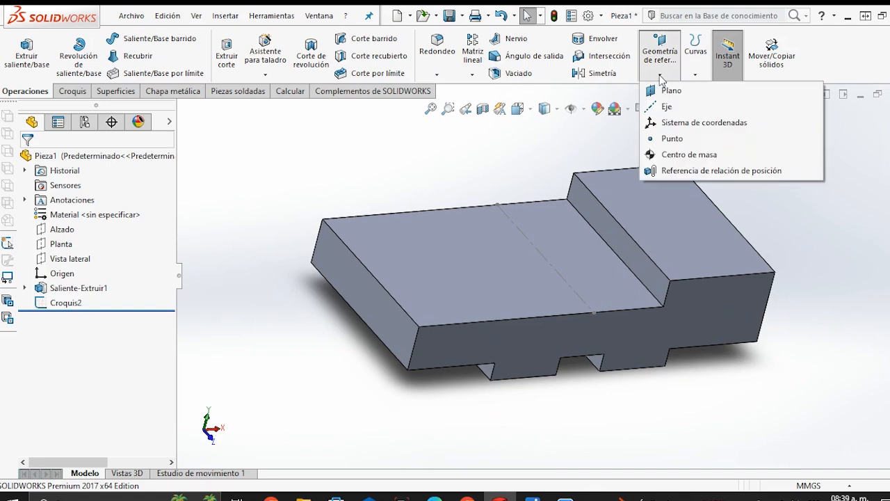
click(663, 91)
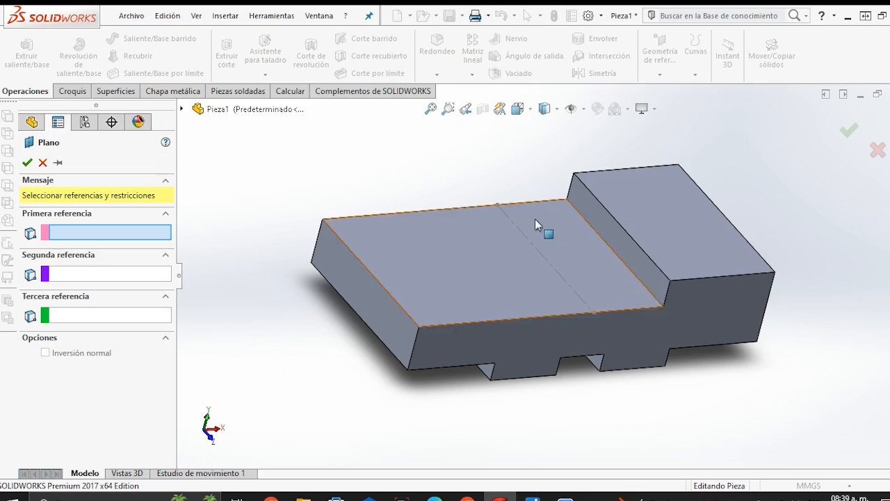
click(541, 255)
middle_drag(556, 281, 616, 259)
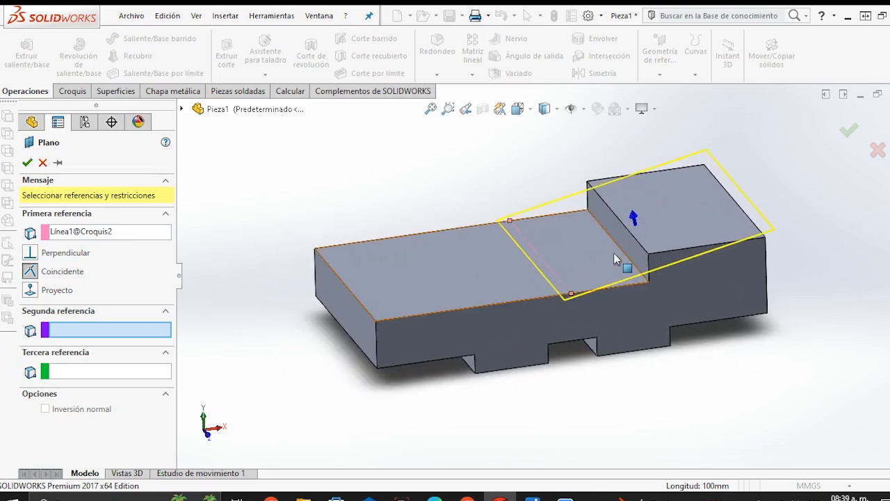
click(615, 256)
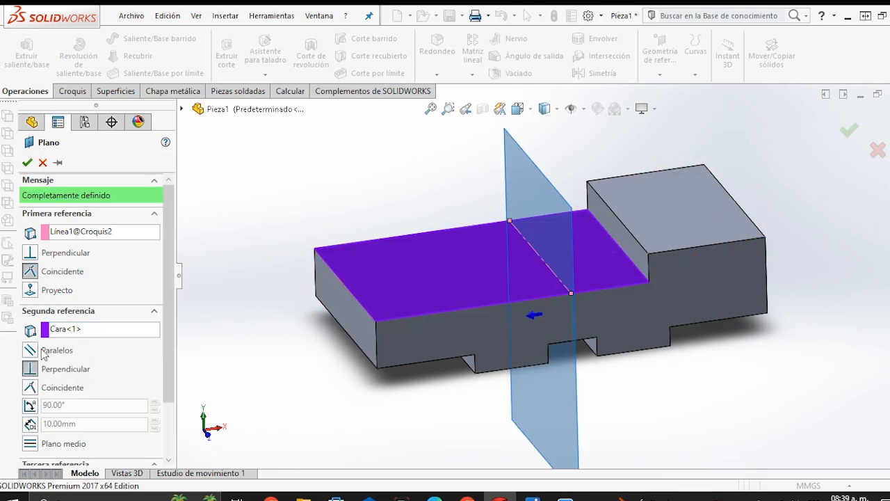
Constrain the plane by an angle to the lower top face, check the drawing for the inclination, and set the angle to 100°.
scroll(172, 347, down, 3)
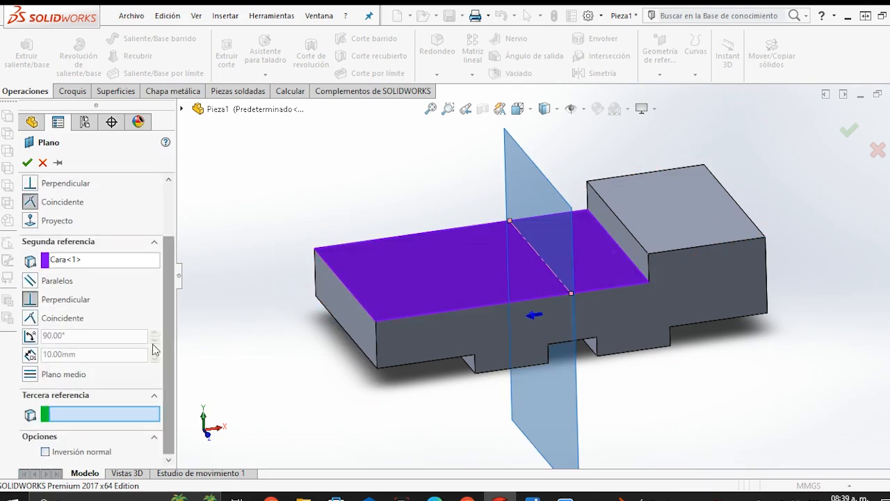
click(30, 335)
drag(82, 338, 47, 338)
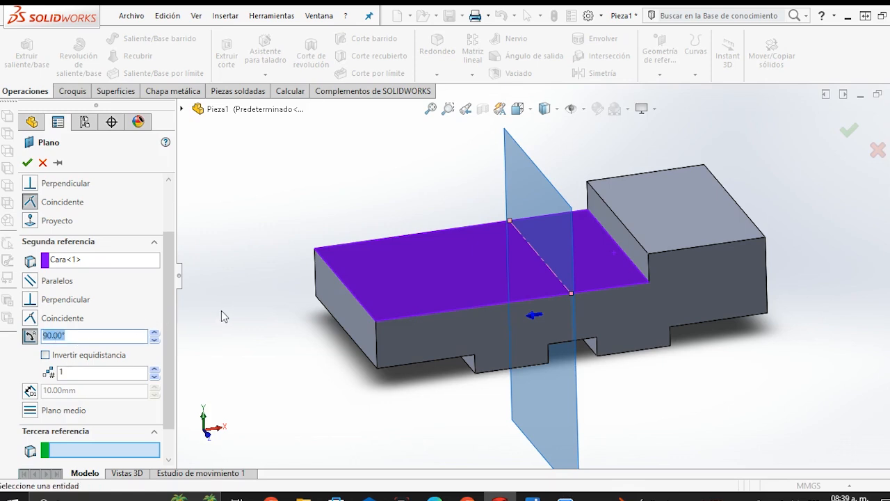
drag(889, 105, 486, 2)
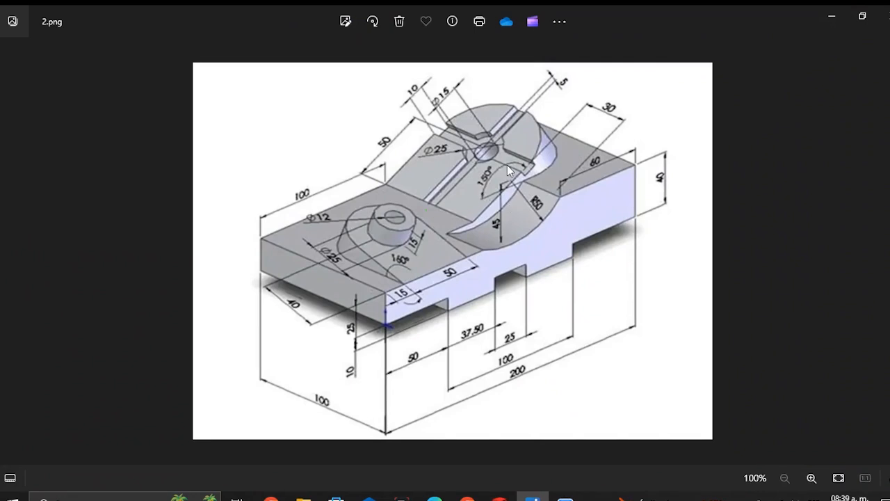
drag(615, 19, 889, 27)
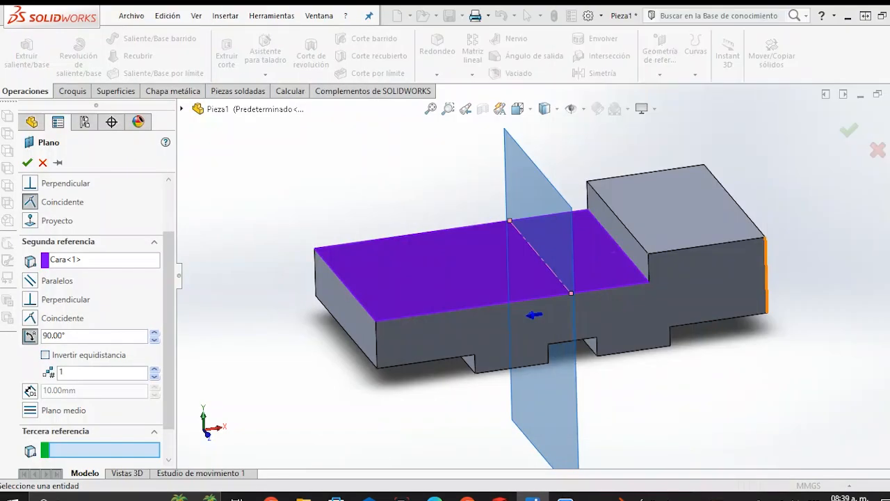
scroll(580, 301, up, 3)
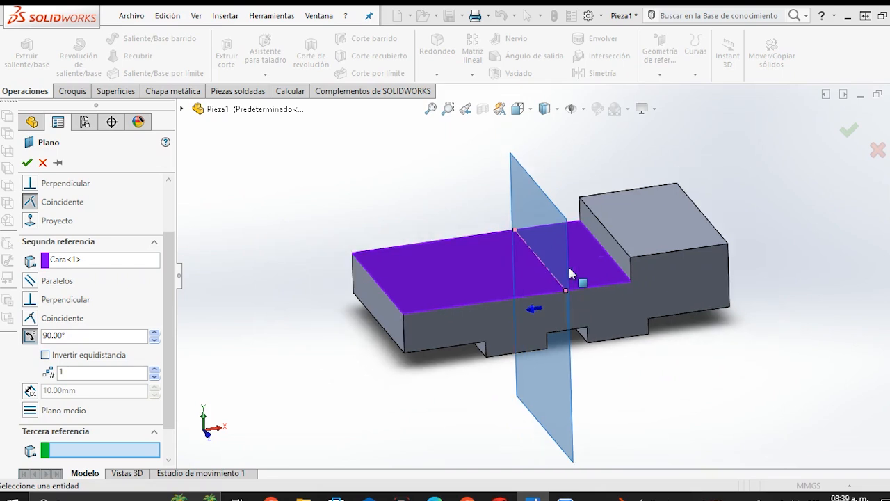
middle_drag(584, 302, 466, 311)
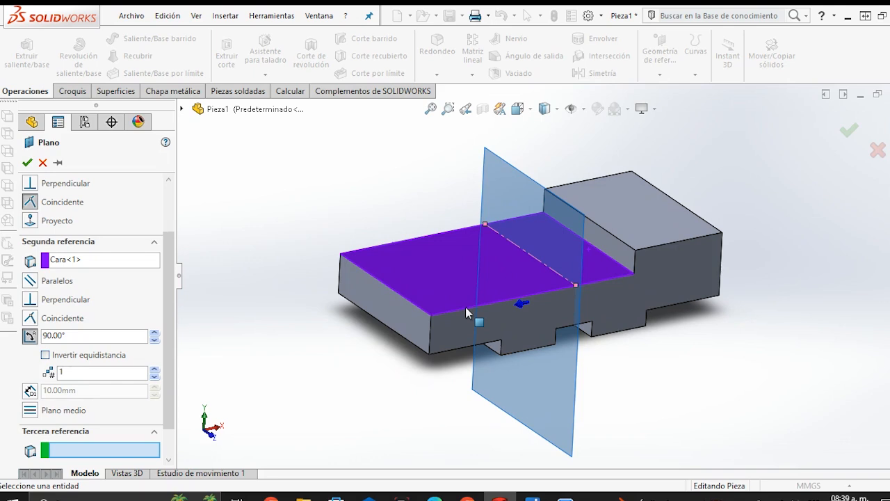
middle_drag(465, 310, 592, 306)
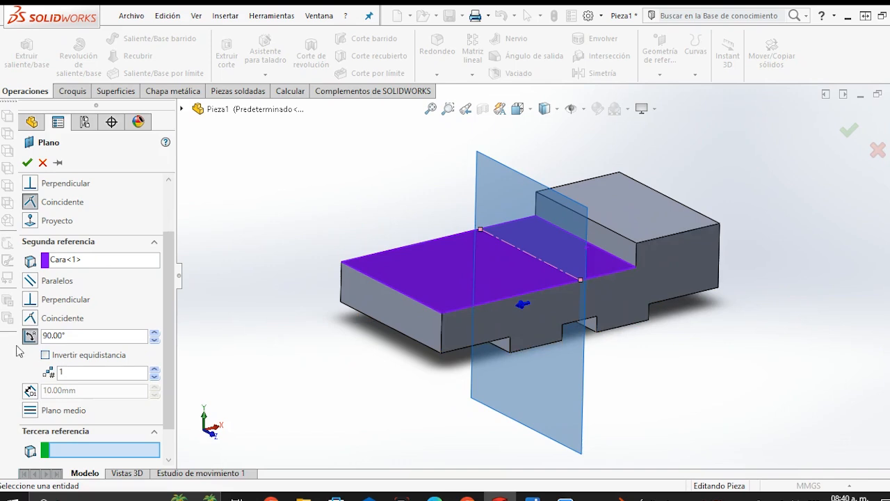
click(89, 337)
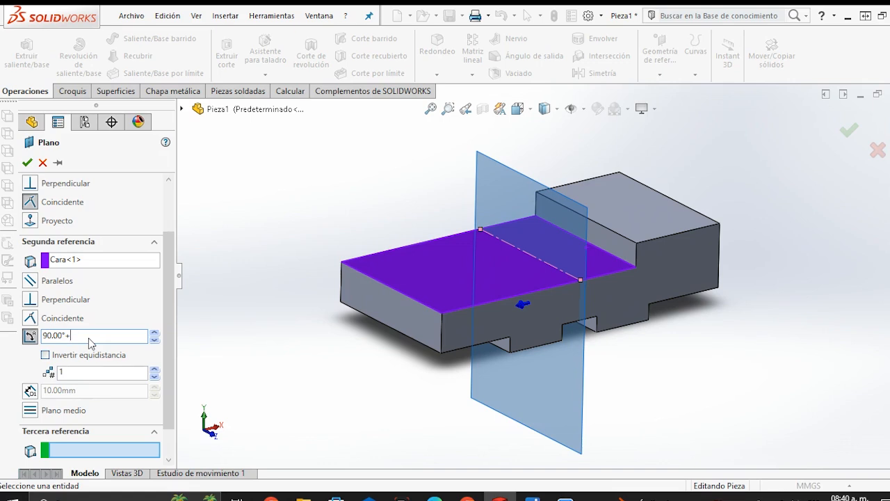
key(Return)
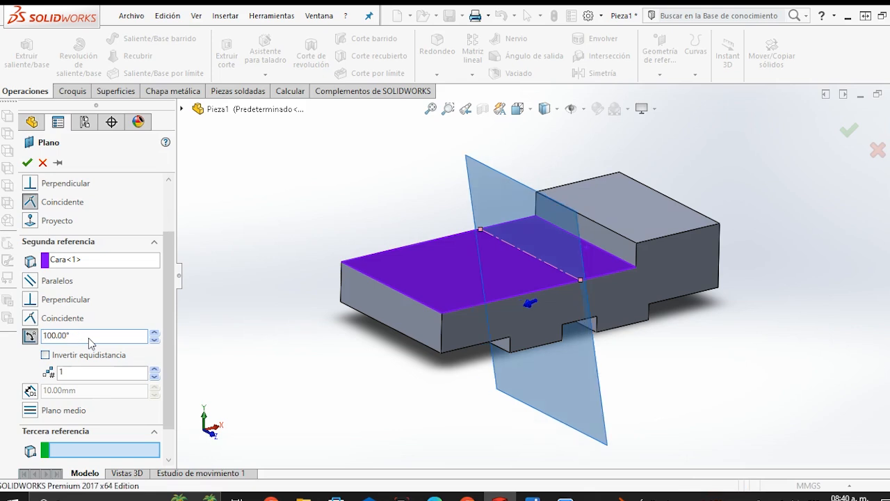
Set the reference plane's angle to the lower top face to 60° and accept the plane.
middle_drag(508, 295, 457, 342)
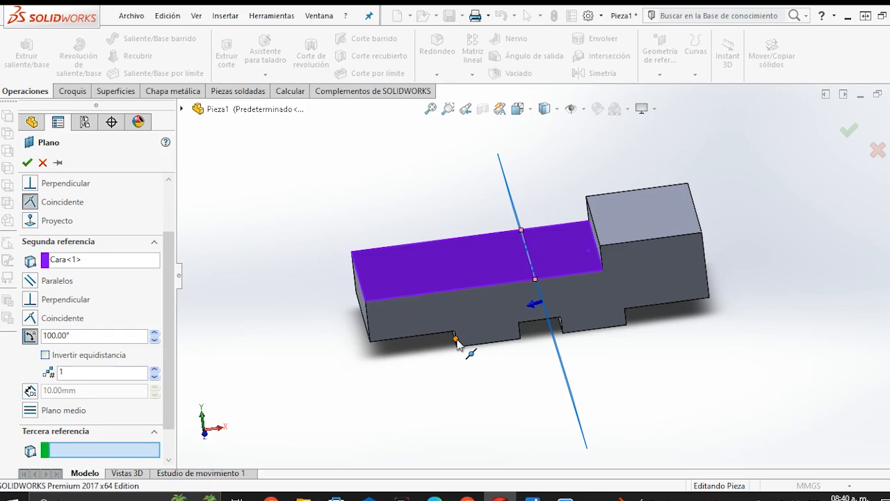
middle_drag(516, 234, 527, 233)
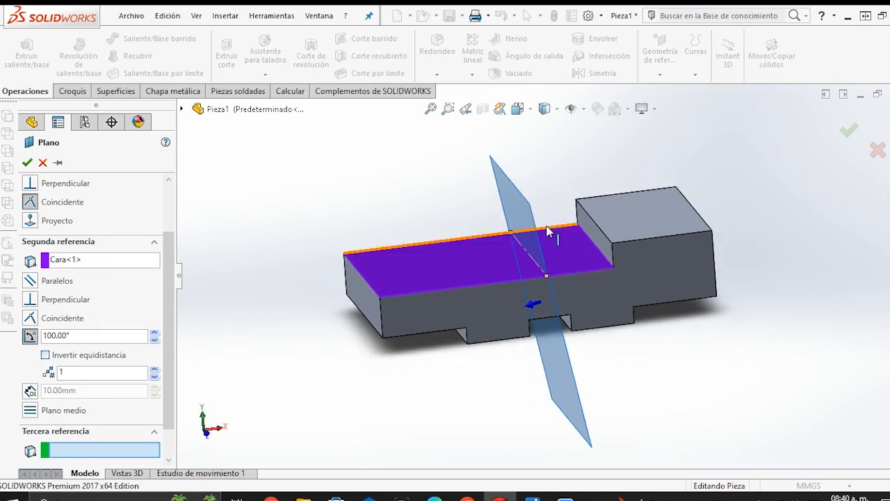
scroll(547, 232, down, 2)
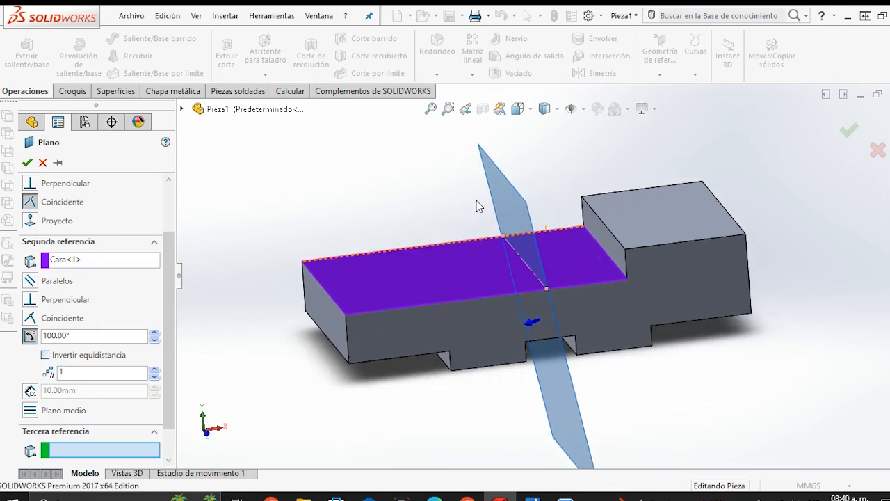
middle_drag(470, 202, 545, 211)
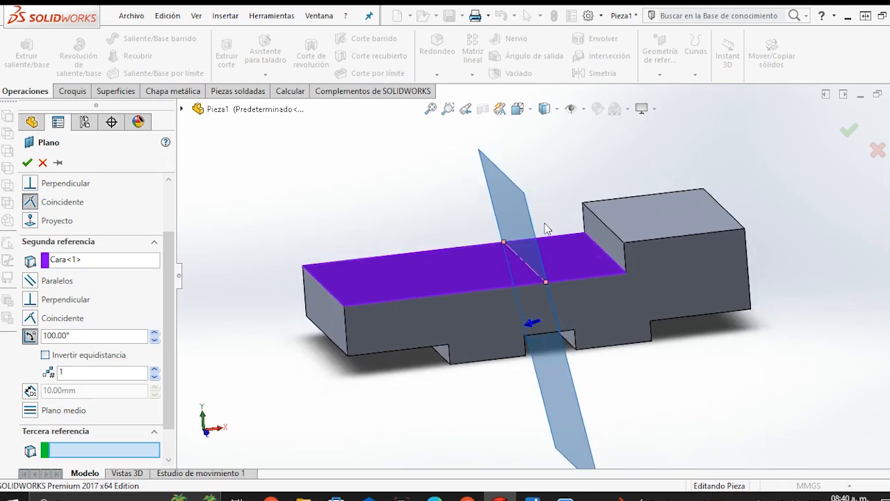
scroll(545, 228, down, 1)
scroll(544, 233, up, 3)
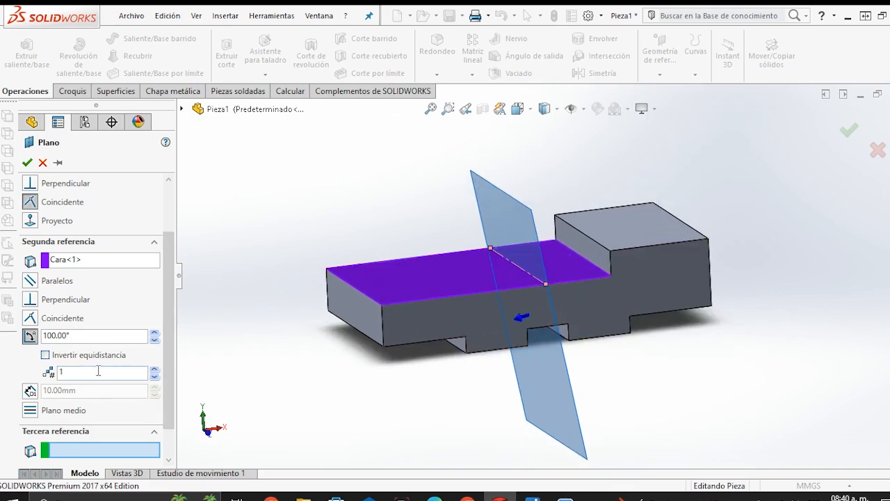
double_click(90, 337)
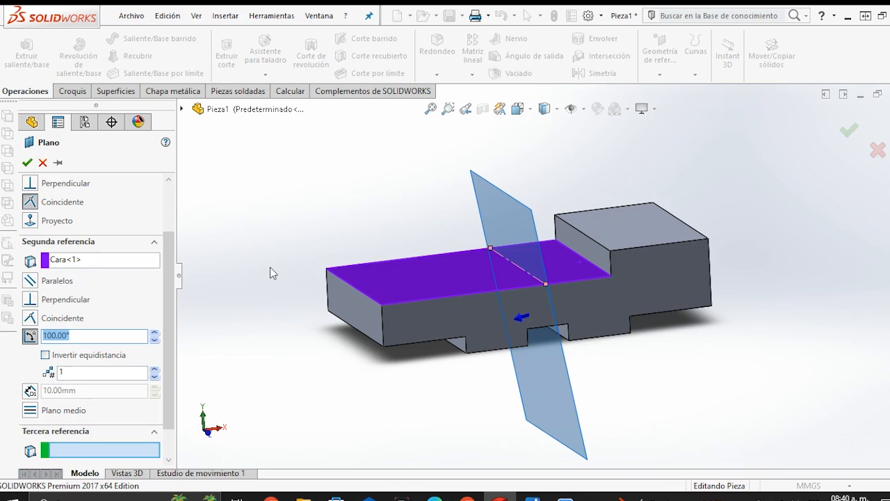
text(60)
key(Return)
middle_drag(427, 246, 478, 236)
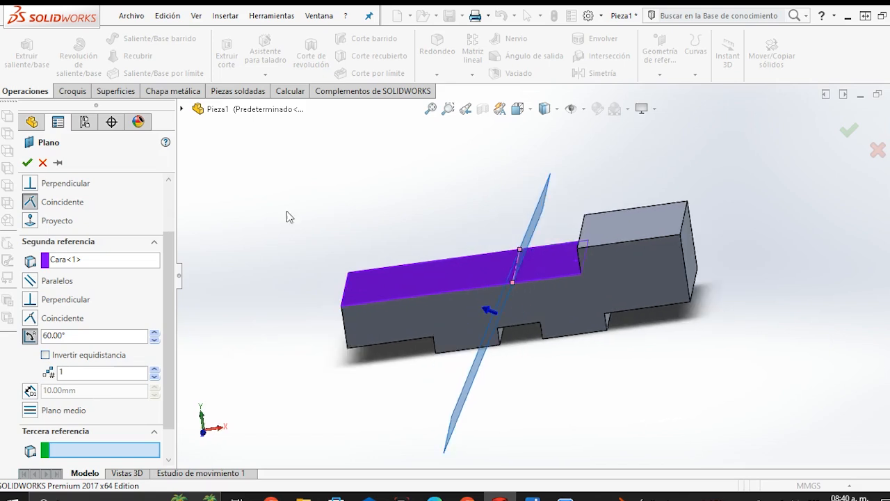
click(25, 162)
Measure the angle between the lower top face and the inclined reference plane.
middle_drag(566, 357, 578, 342)
middle_drag(369, 201, 384, 203)
scroll(602, 246, down, 2)
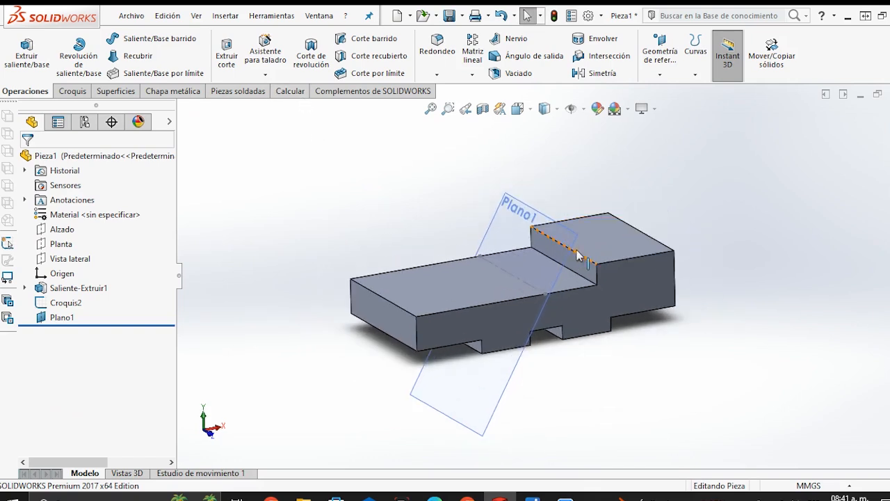
click(290, 91)
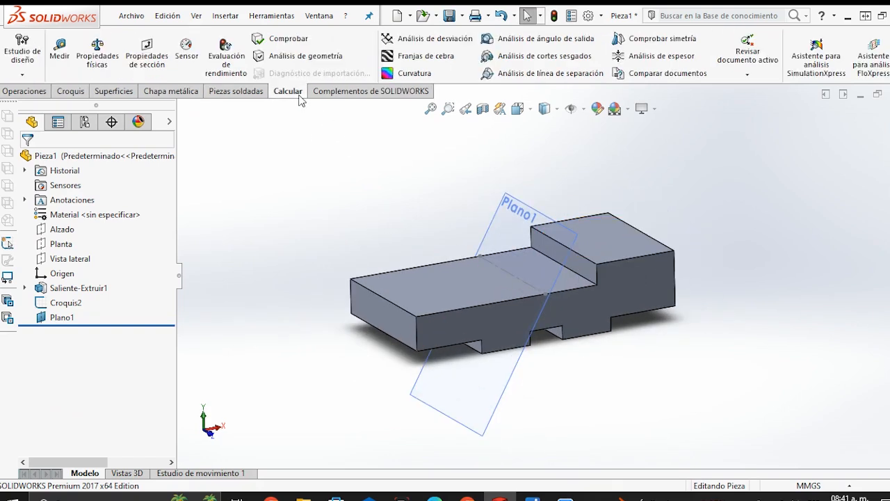
click(60, 56)
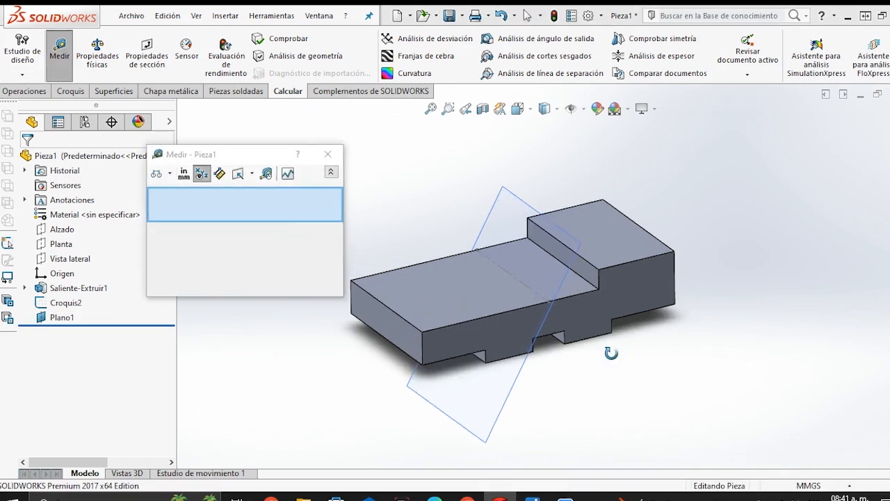
click(435, 288)
click(506, 223)
middle_drag(524, 293, 498, 277)
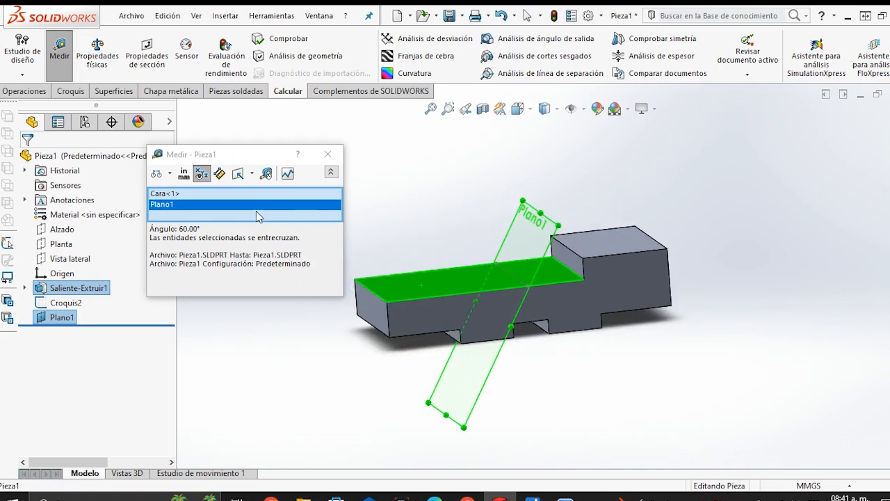
click(590, 341)
middle_drag(590, 346, 590, 312)
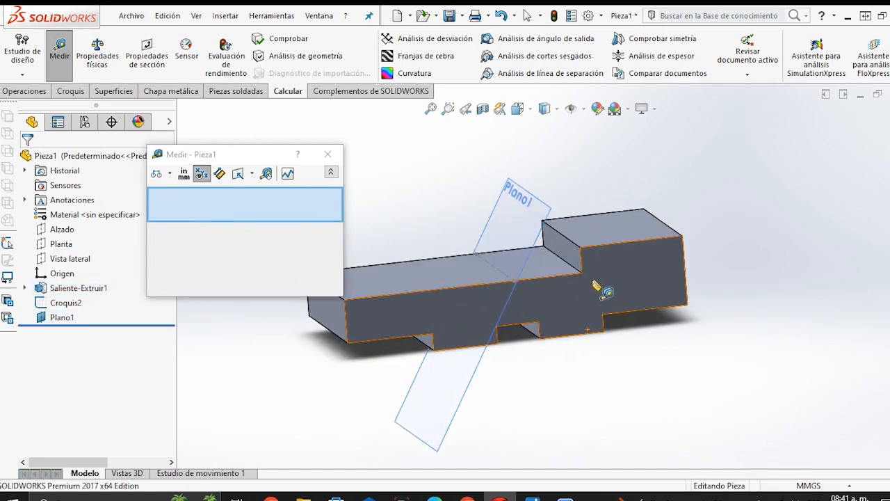
Measure the raised block's top face against the inclined plane, and end the measurement with nothing selected.
click(584, 224)
click(518, 219)
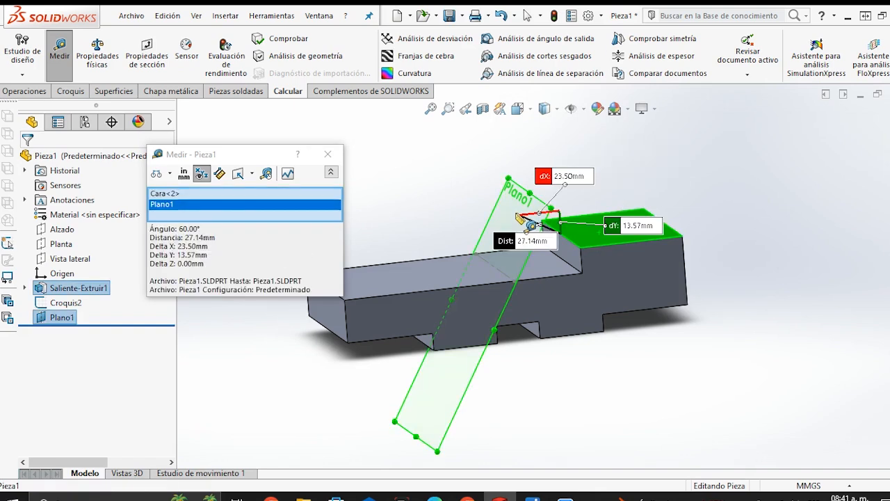
middle_drag(752, 387, 765, 370)
middle_drag(695, 372, 677, 367)
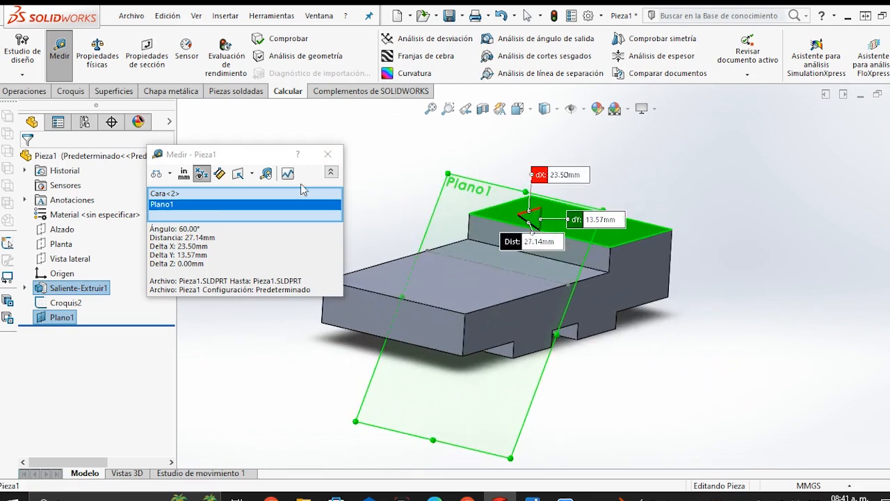
click(327, 154)
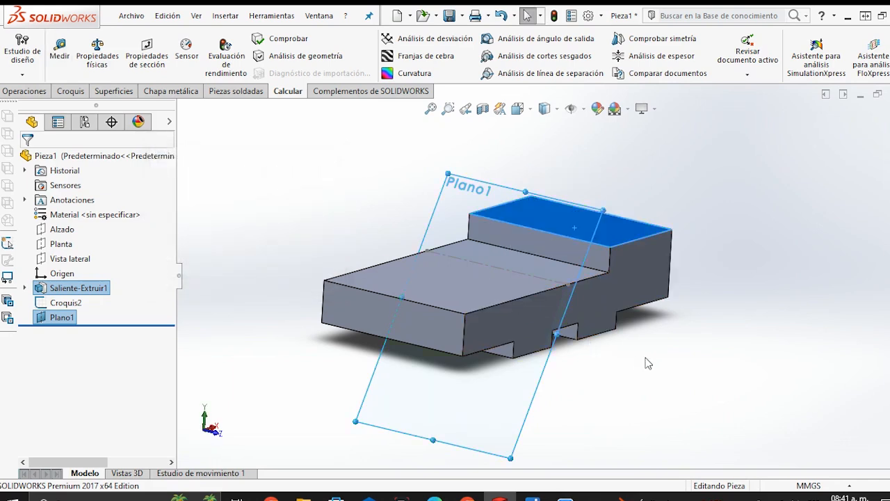
click(625, 361)
middle_drag(610, 361, 578, 347)
Check the reference drawing for the inclination, edit the inclined reference plane, and set its angle to the lower top face to 30°.
mouse_move(889, 129)
mouse_down()
mouse_move(518, 10)
mouse_move(519, 2)
mouse_up()
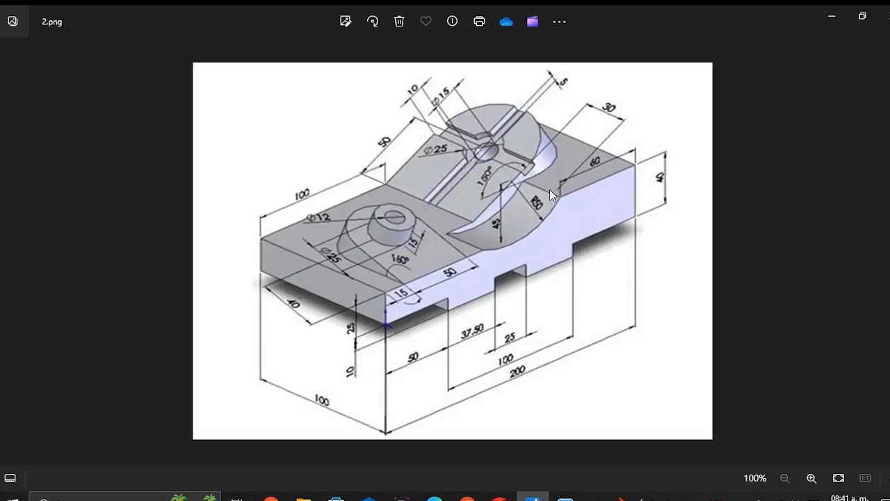
drag(589, 21, 889, 111)
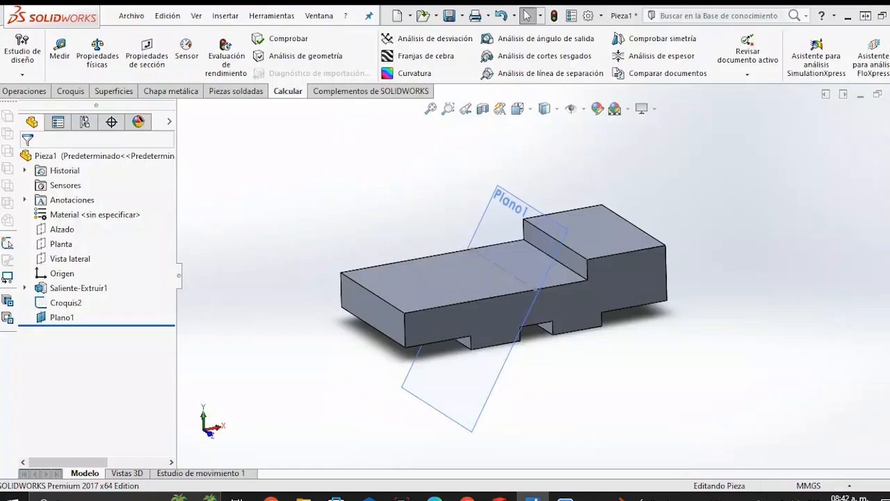
middle_drag(651, 315, 668, 305)
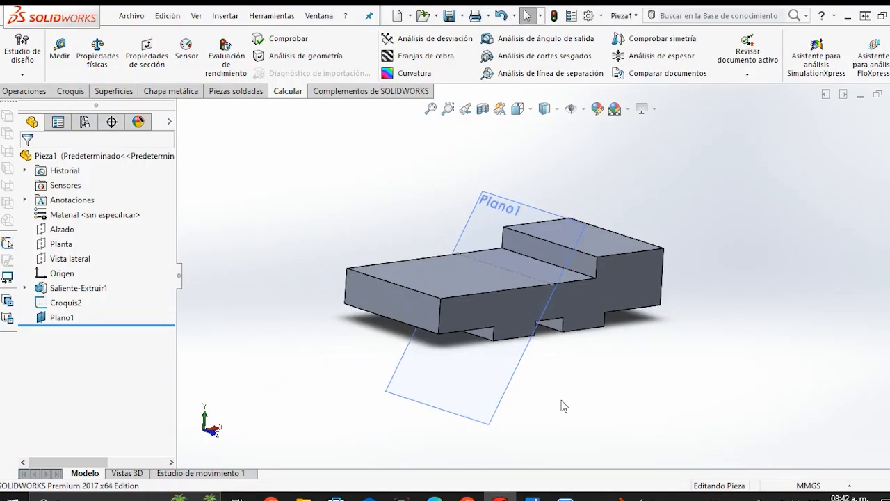
click(486, 392)
click(525, 350)
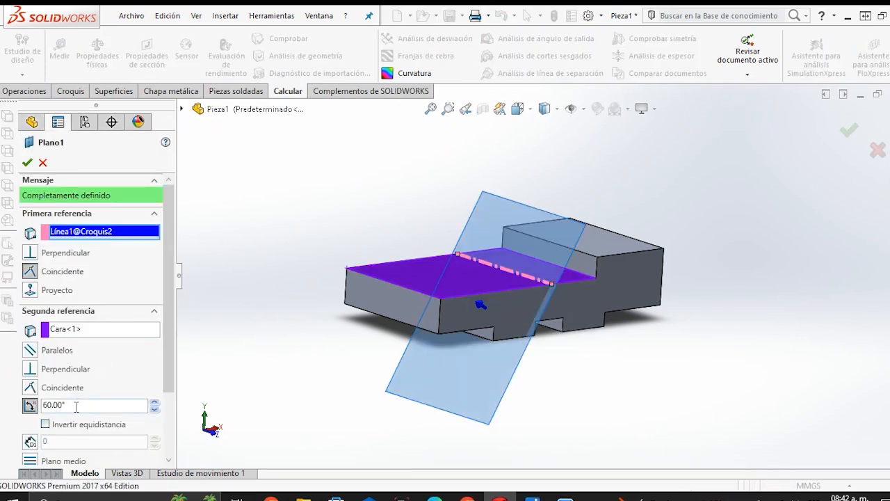
middle_drag(506, 419, 543, 401)
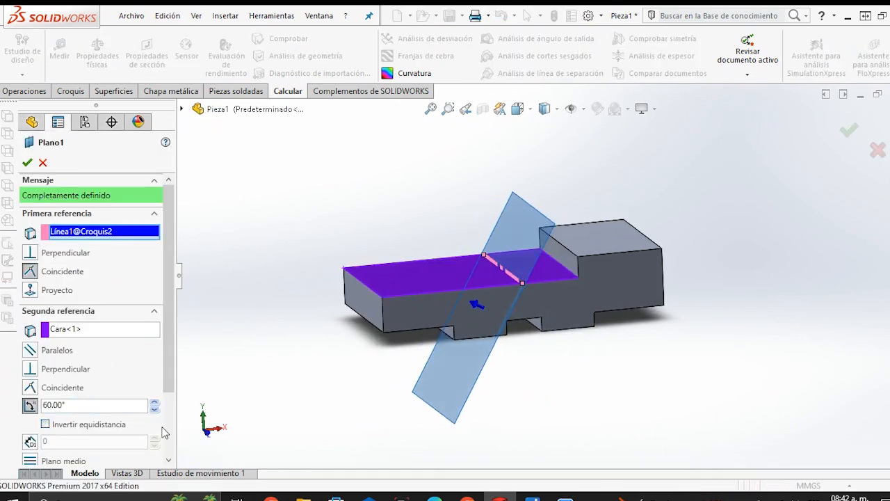
double_click(97, 408)
text(30)
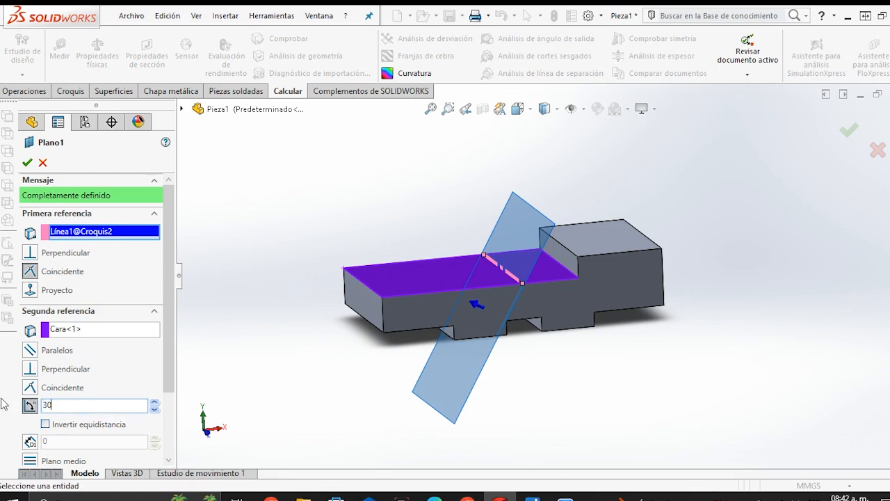
key(Return)
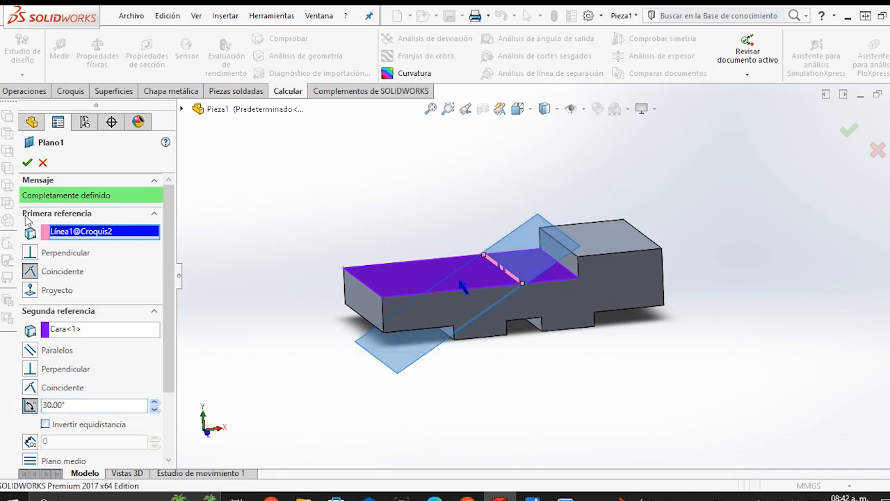
click(25, 164)
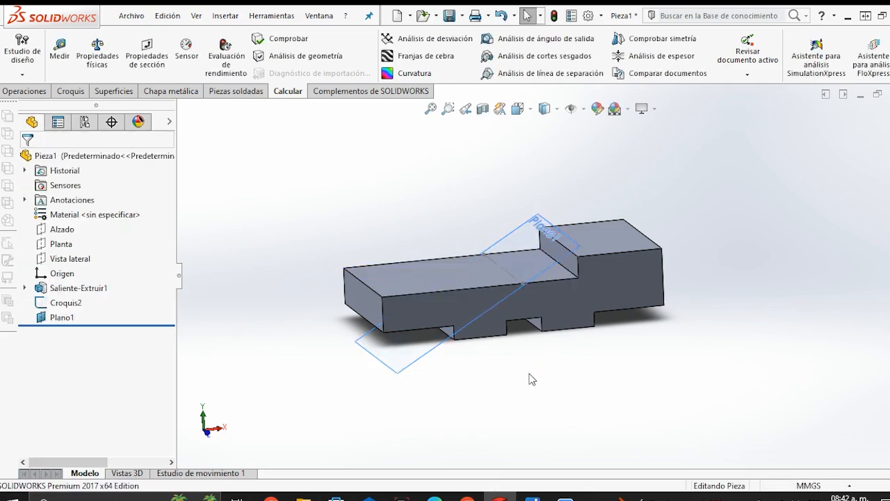
Start a sketch on the inclined plane, viewed normal to it, and stretch the plane's outline past the raised block's far edge.
middle_drag(528, 360, 523, 375)
click(491, 326)
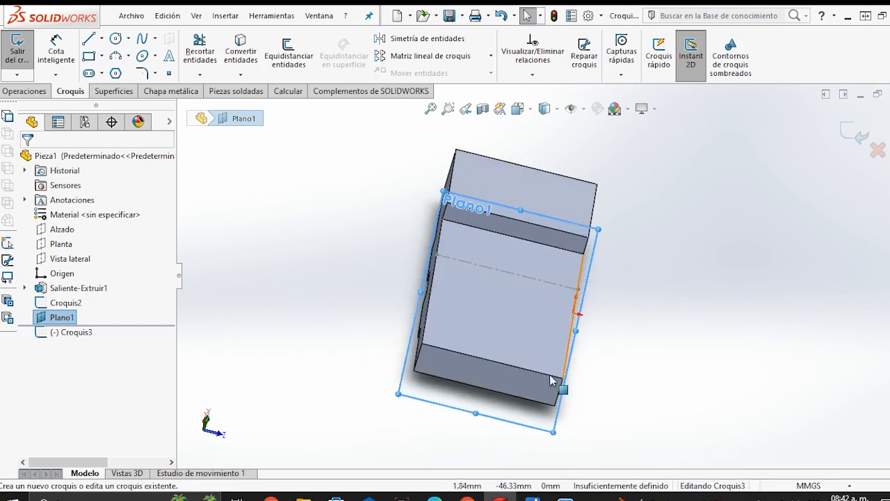
key(space)
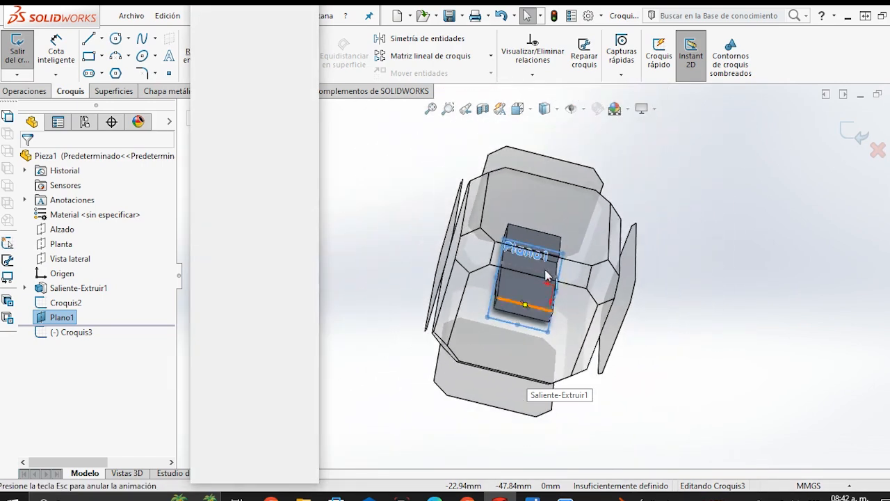
click(546, 273)
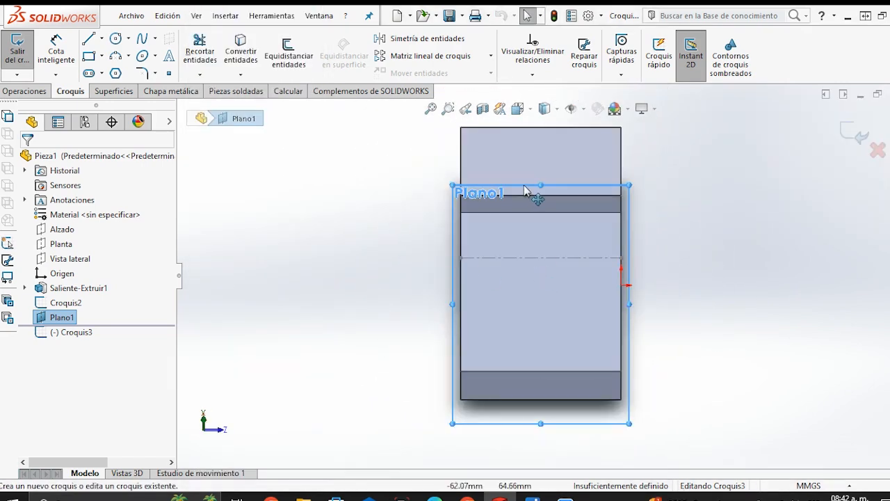
drag(538, 183, 537, 97)
click(383, 250)
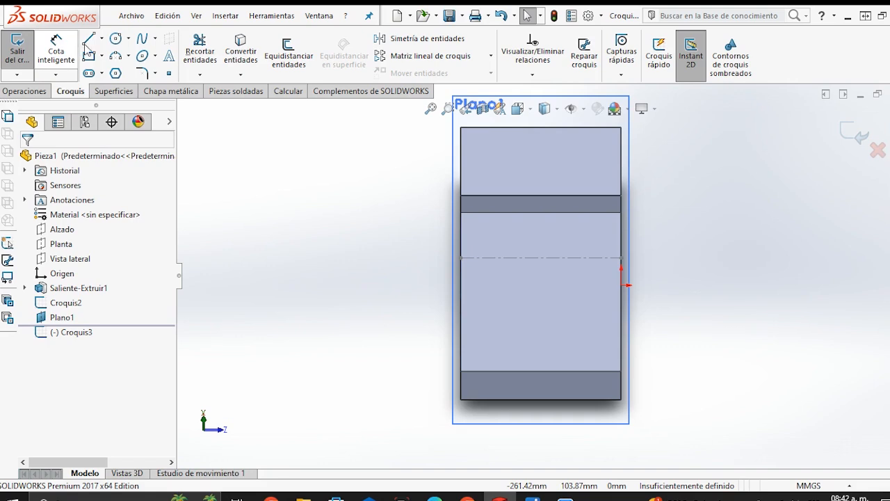
Draw a closed rectangle from four lines, about 37 mm wide, with its base on the construction line and extending over the raised block.
key(l)
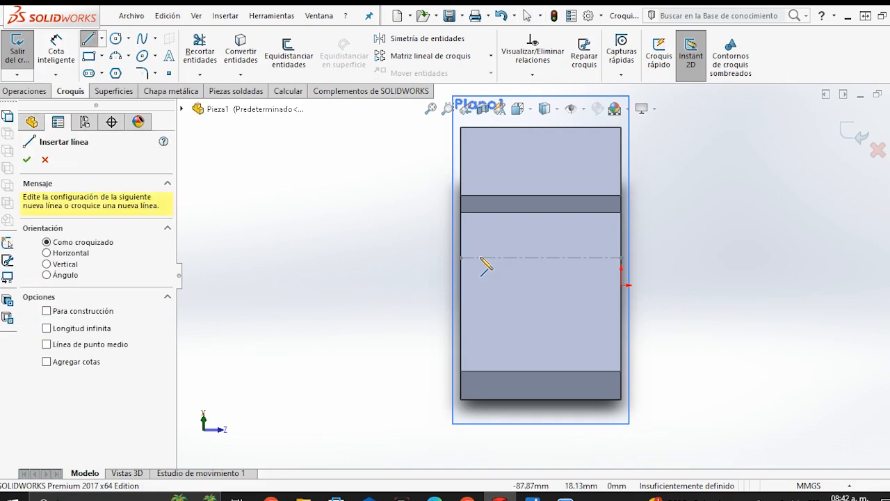
click(480, 257)
click(480, 178)
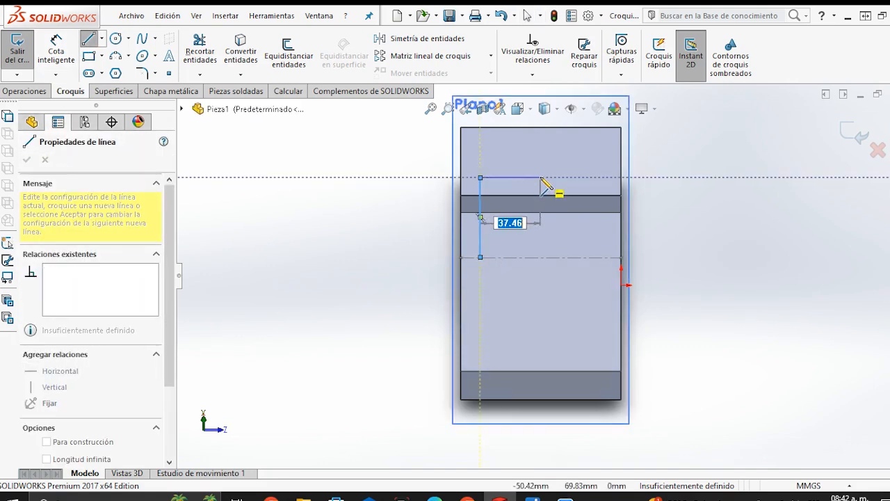
click(541, 178)
click(541, 257)
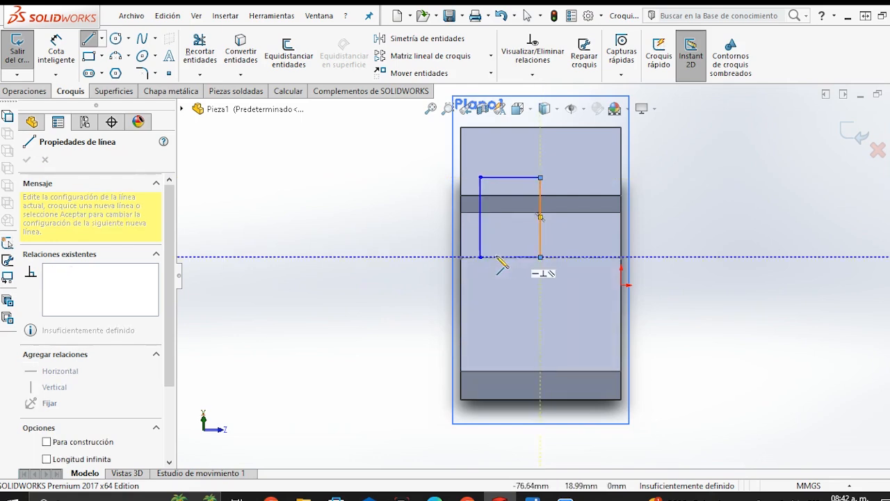
click(480, 257)
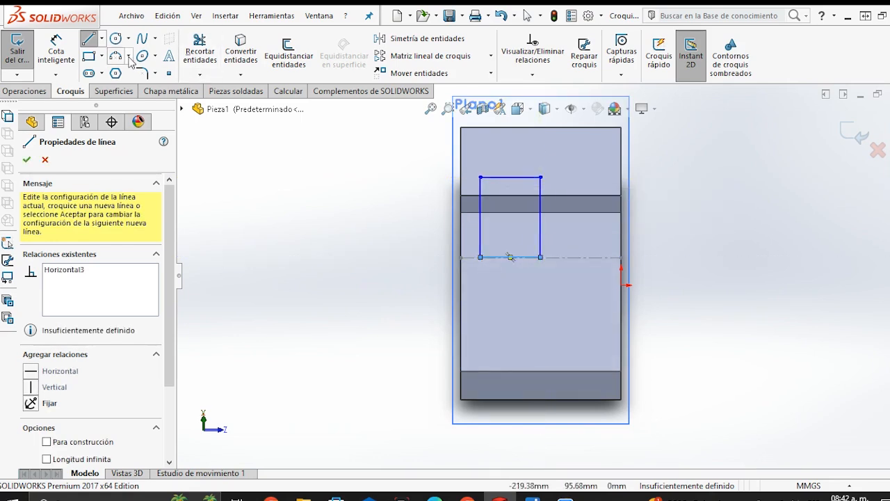
click(119, 39)
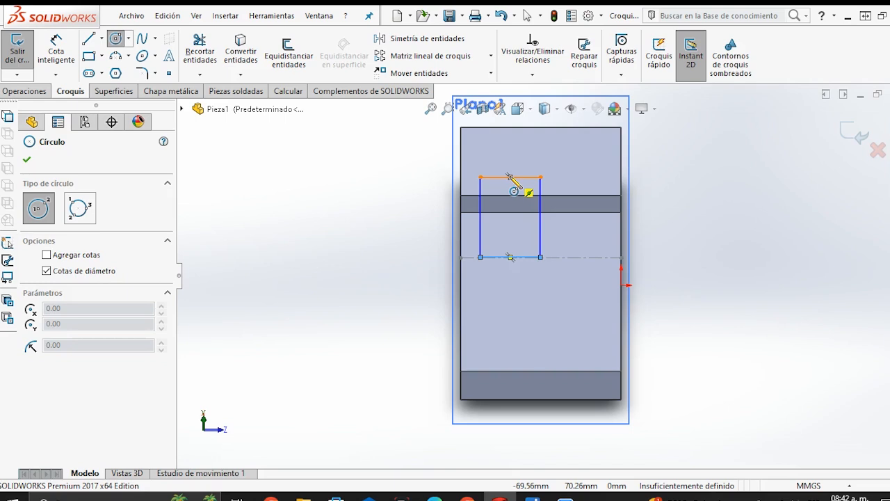
scroll(538, 182, down, 3)
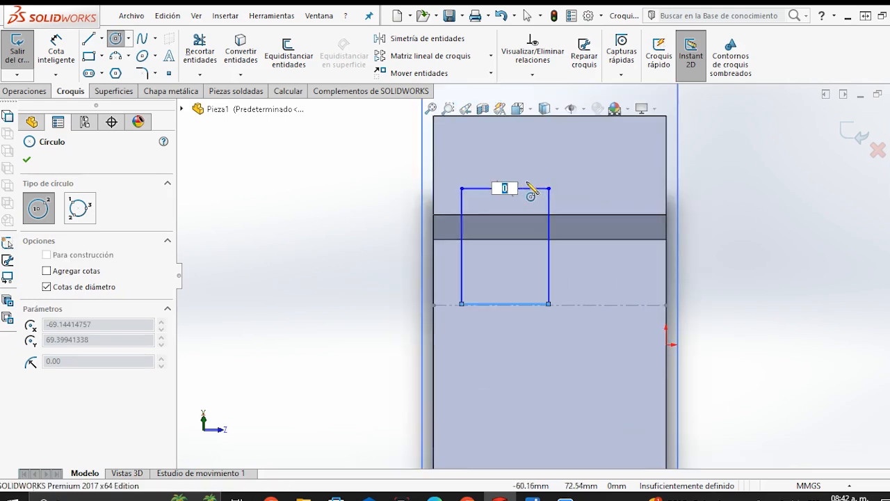
key(Escape)
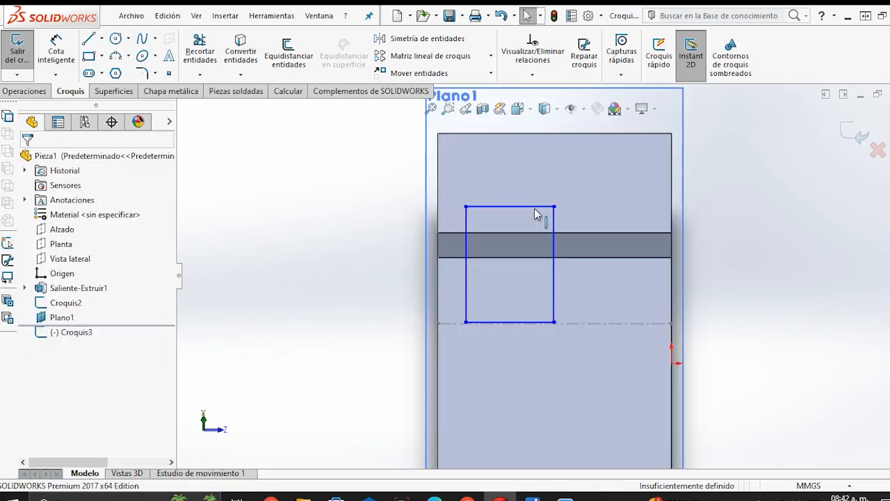
Draw a circle about 37 mm in diameter, centred on the midpoint of the rectangle's upper edge and reaching its corners.
key(Return)
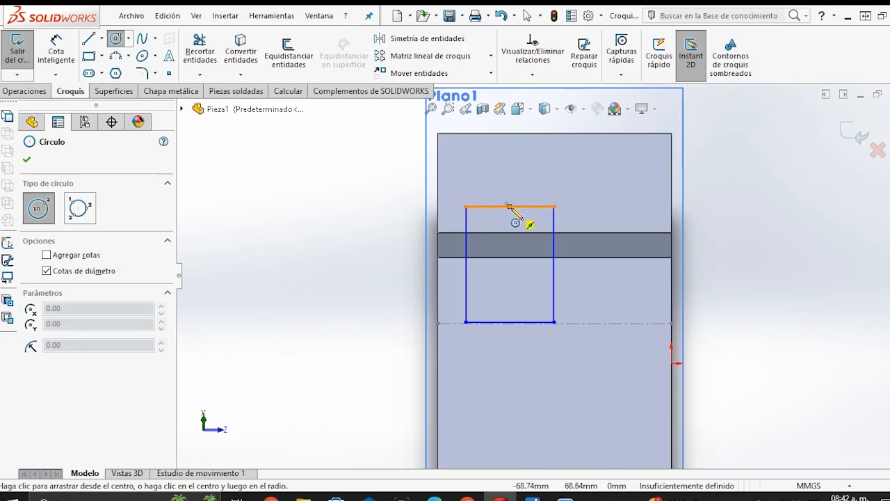
click(510, 206)
click(567, 224)
key(Escape)
Dimension the circle's diameter at 70 mm.
click(55, 50)
click(541, 237)
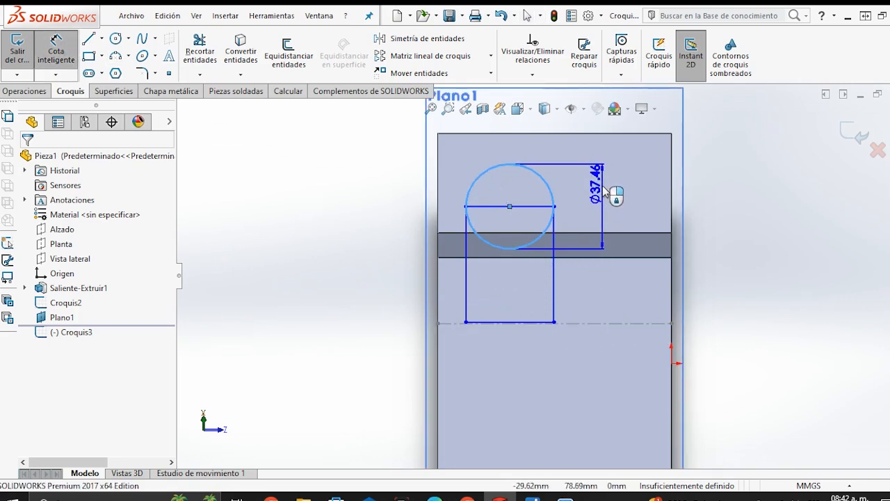
click(604, 188)
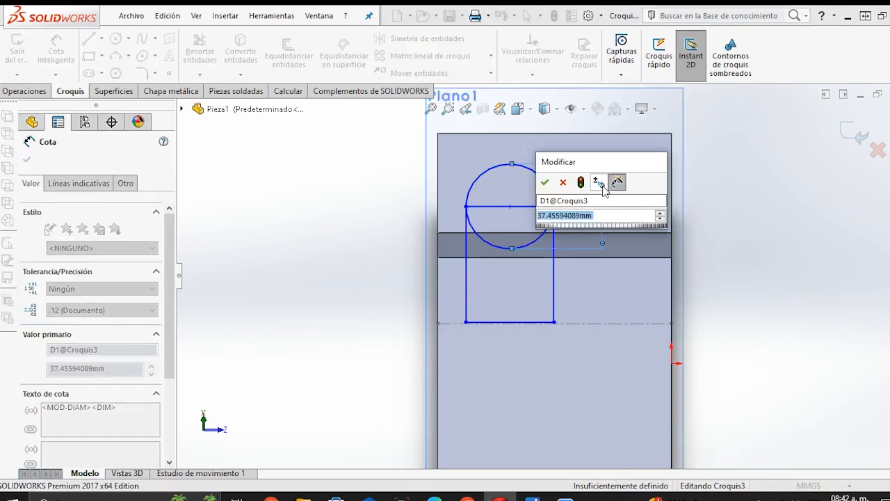
text(30)
key(Return)
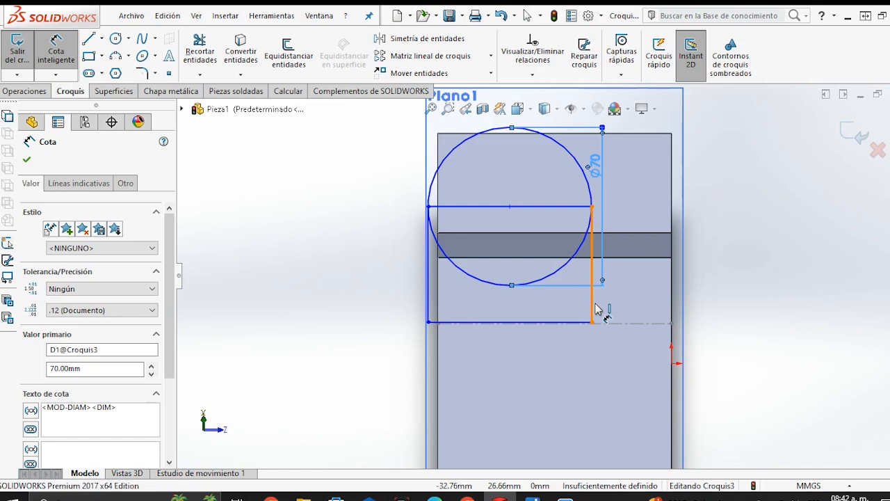
Dimension the rectangle's vertical side at 50 mm.
click(594, 306)
click(644, 310)
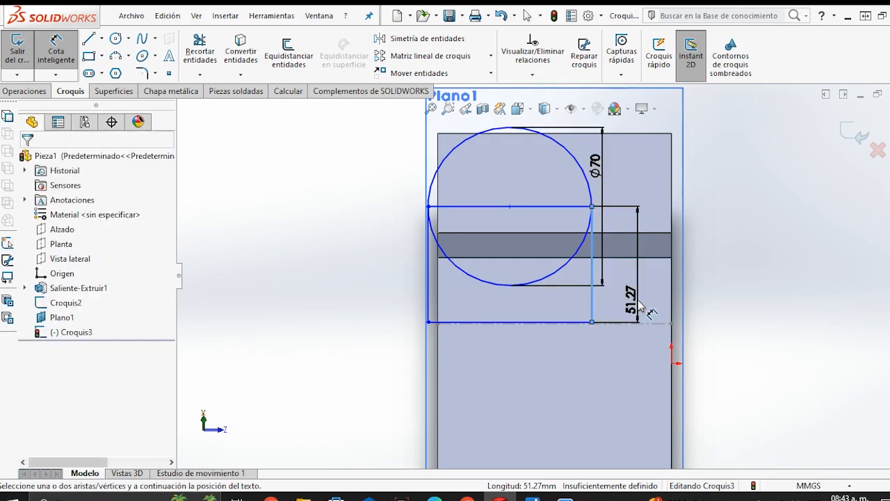
text(50)
key(Return)
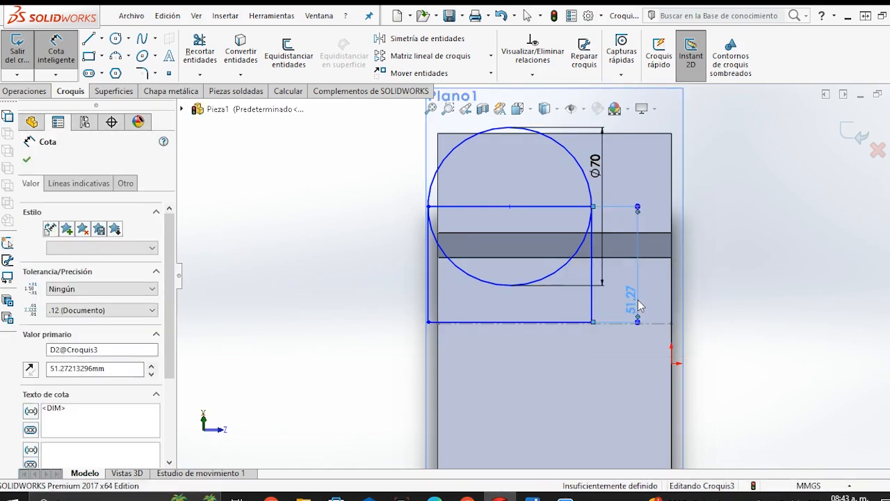
key(Escape)
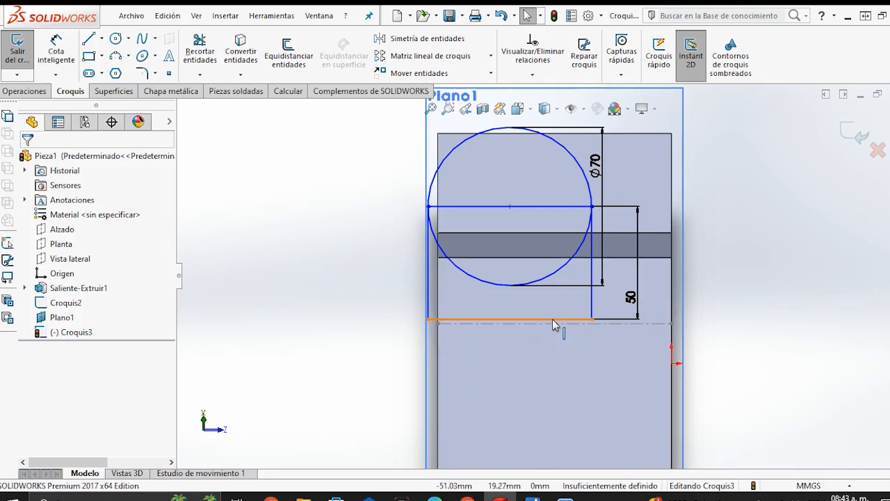
click(553, 323)
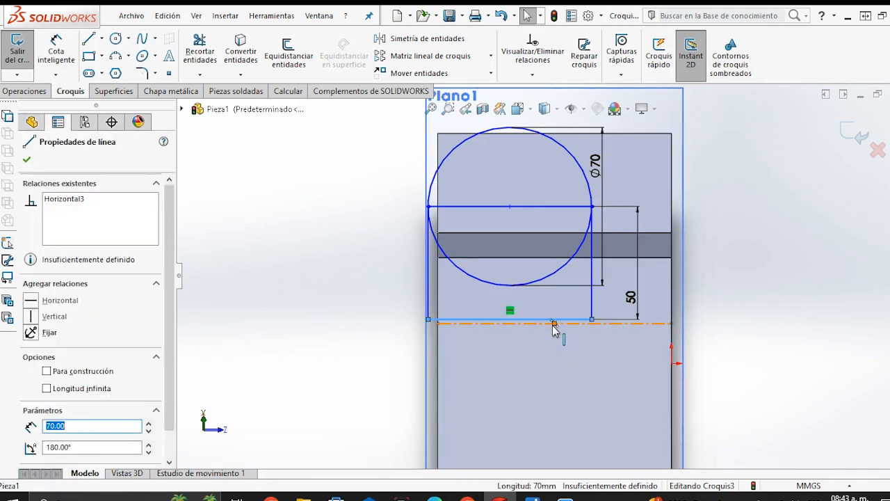
ctrl+click(554, 324)
click(705, 361)
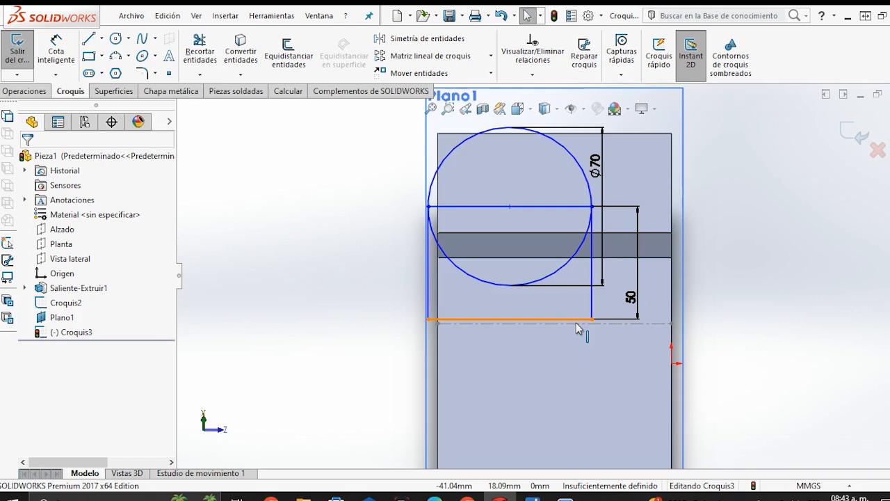
Make the rectangle's base line collinear with the construction line of the earlier sketch.
click(567, 324)
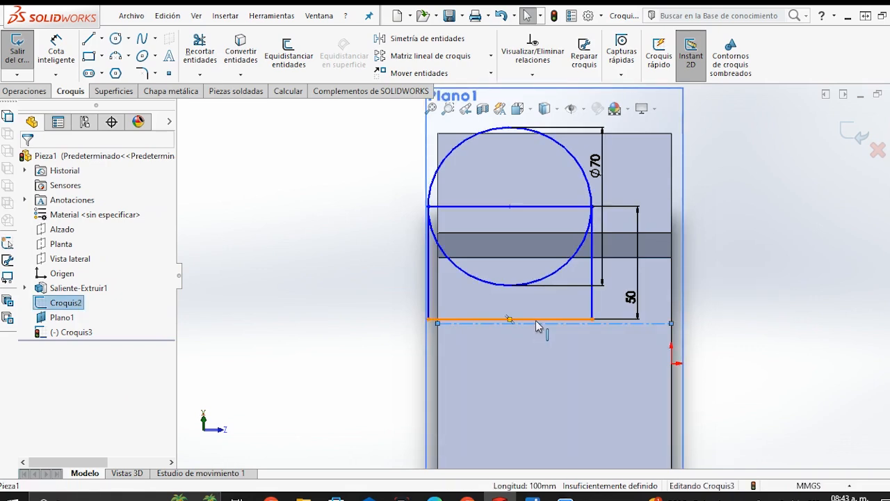
ctrl+click(535, 320)
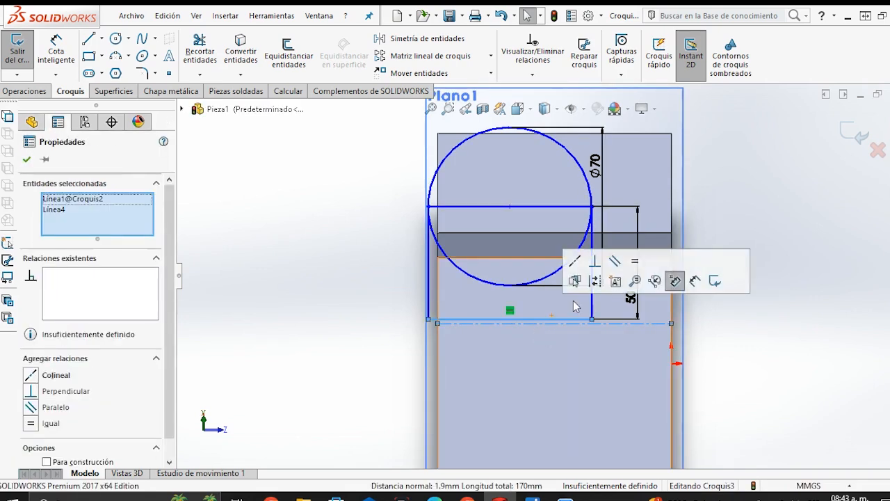
click(575, 261)
click(747, 354)
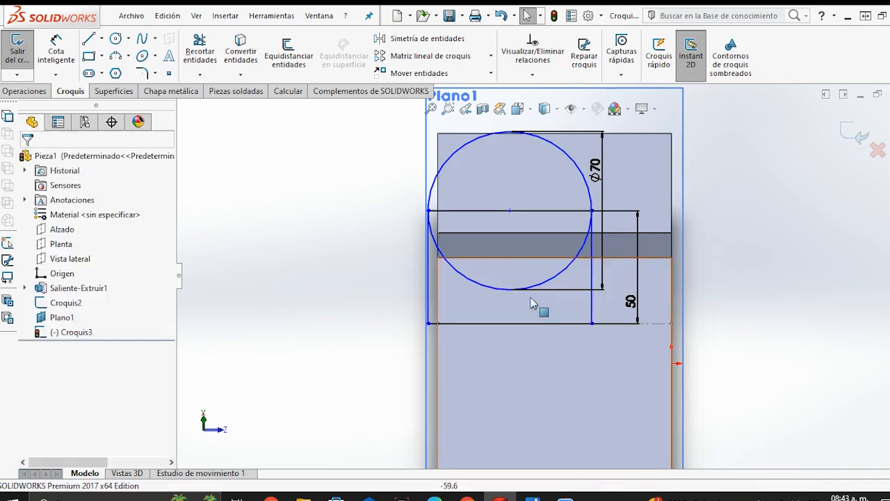
Move the profile inside the block's width and make its outer vertical side collinear with the block's long edge.
drag(509, 212, 560, 212)
click(742, 346)
click(478, 308)
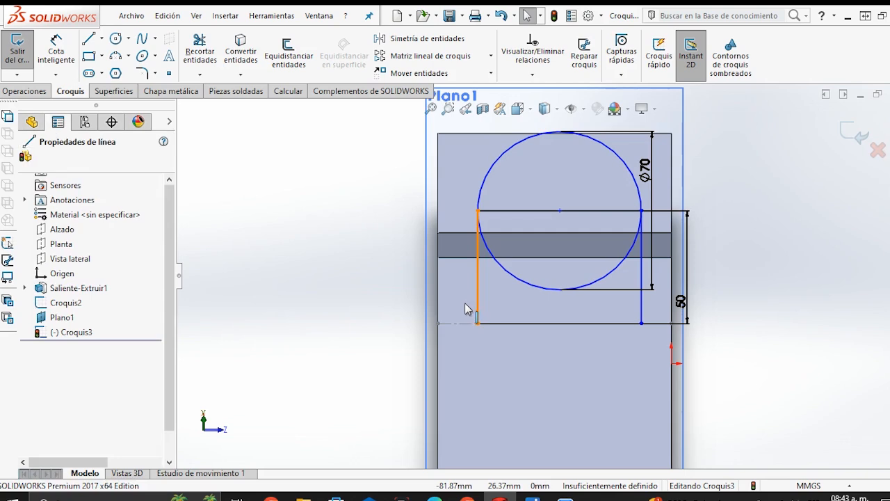
ctrl+click(438, 310)
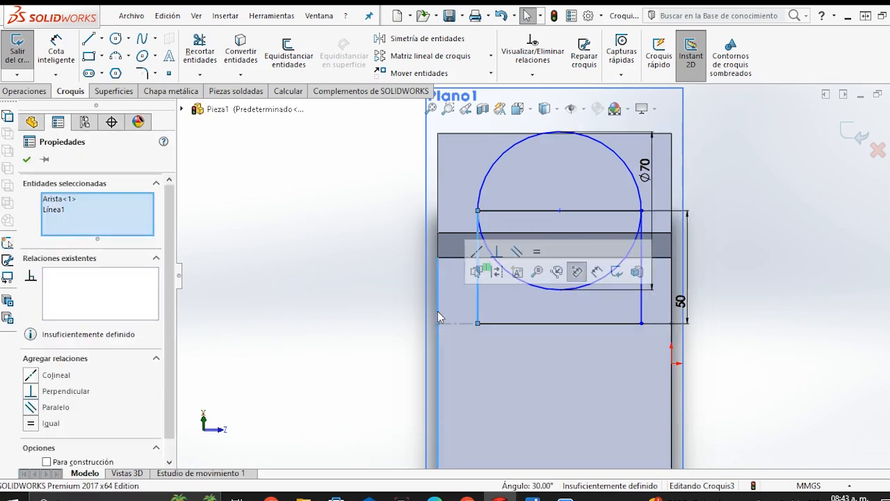
click(473, 256)
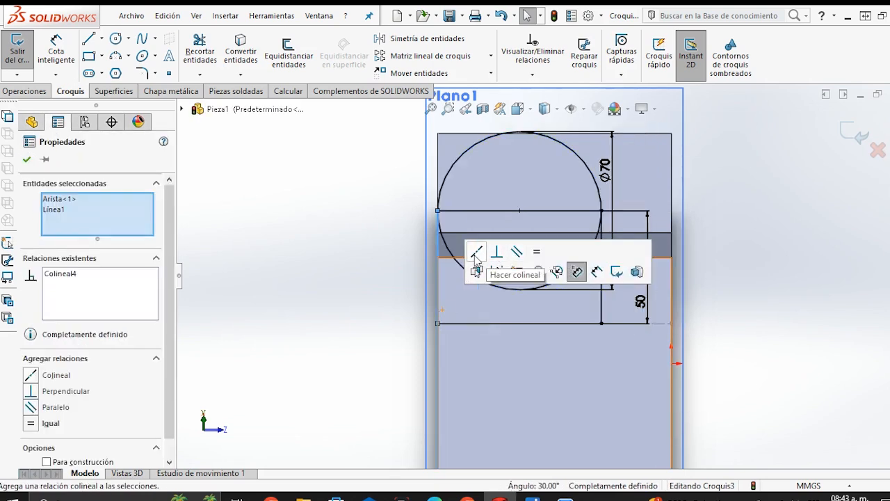
click(765, 366)
Extrude all three regions of the inclined sketch in the reversed direction, up to the existing block body (Hasta el sólido).
mouse_move(517, 377)
middle_down()
mouse_move(507, 220)
mouse_move(477, 278)
mouse_move(477, 312)
middle_up()
click(44, 92)
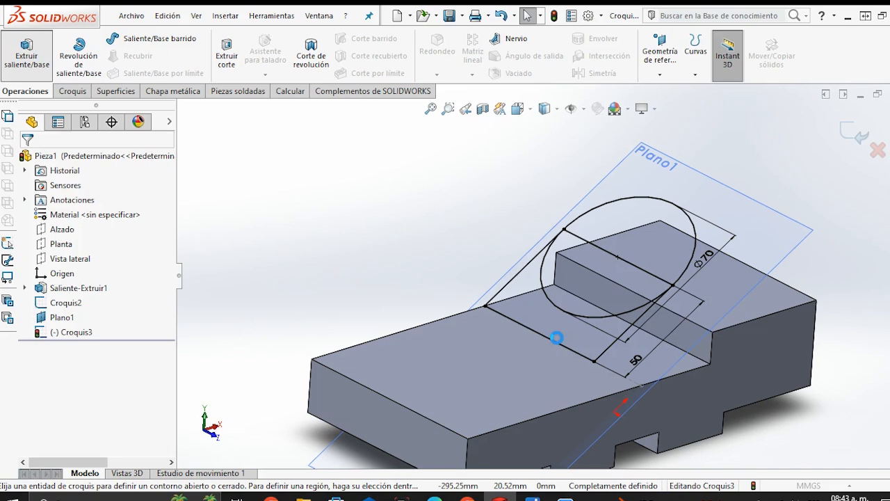
click(558, 289)
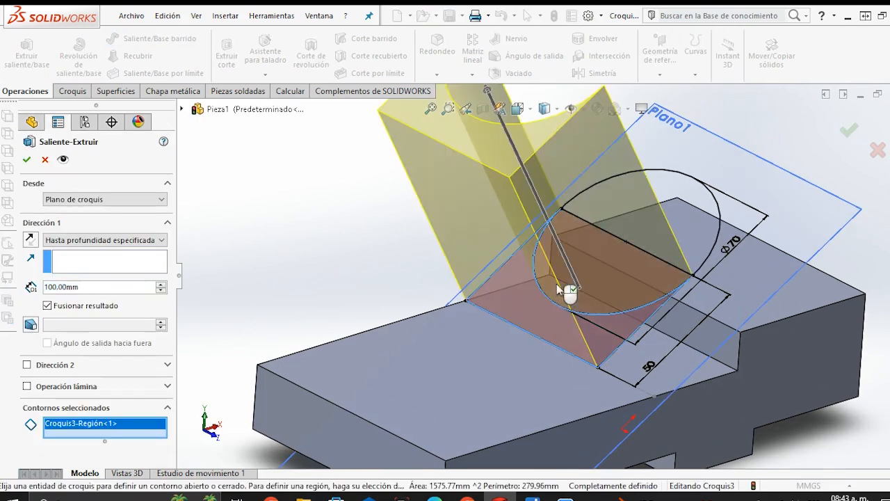
click(645, 287)
click(677, 229)
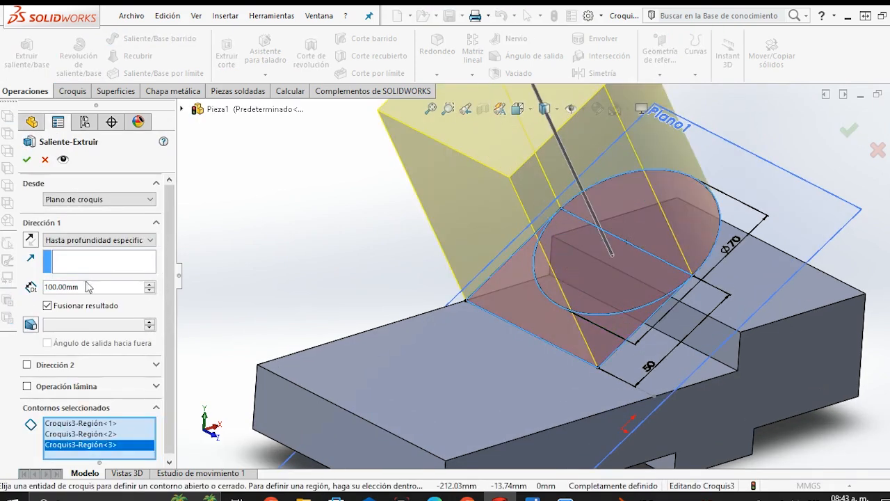
click(30, 240)
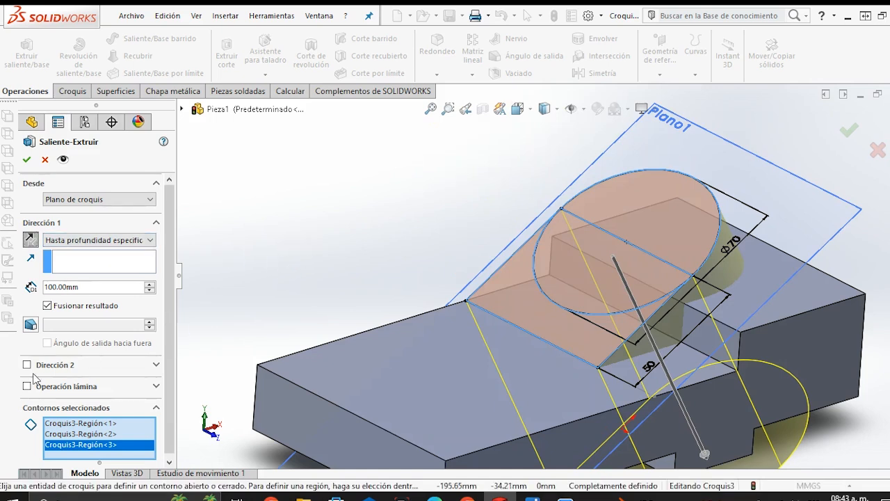
click(121, 240)
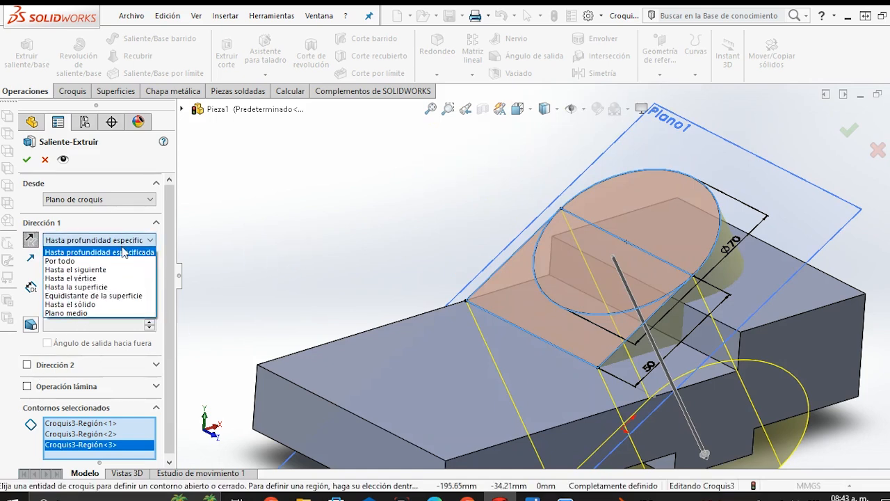
click(109, 309)
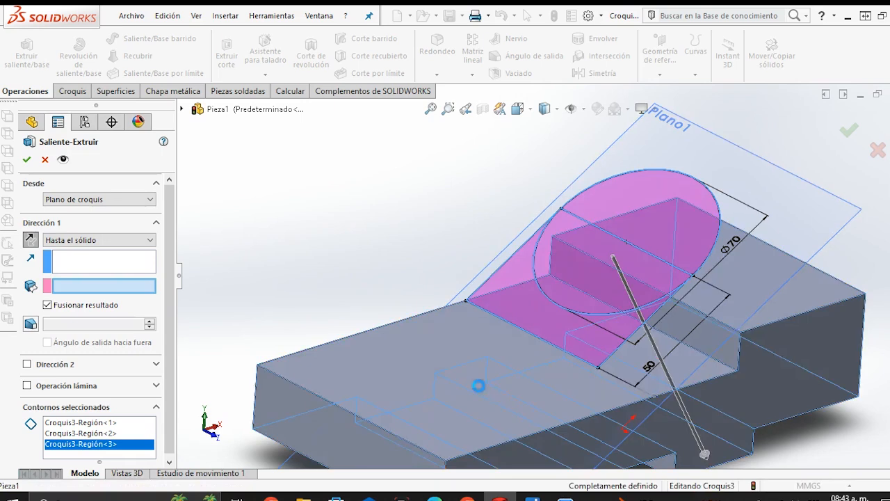
click(344, 352)
click(26, 160)
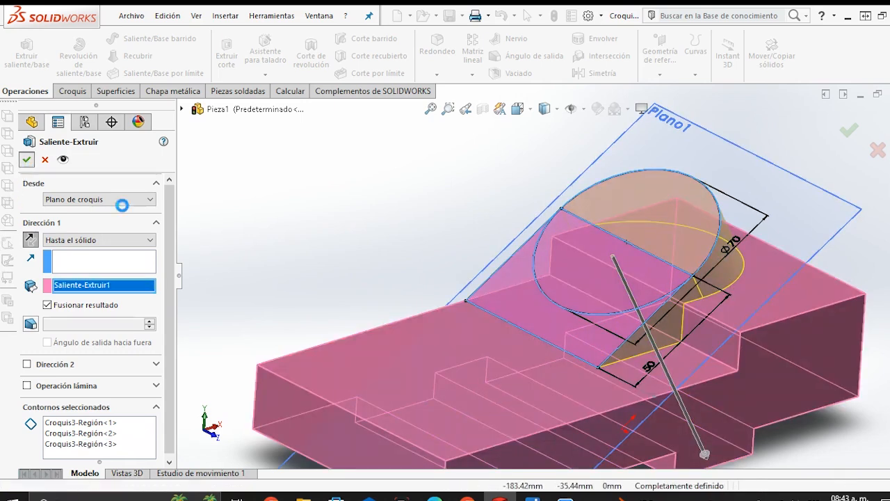
Start a sketch on the inclined face of the rounded boss and view it from above.
middle_drag(719, 461, 537, 280)
click(542, 281)
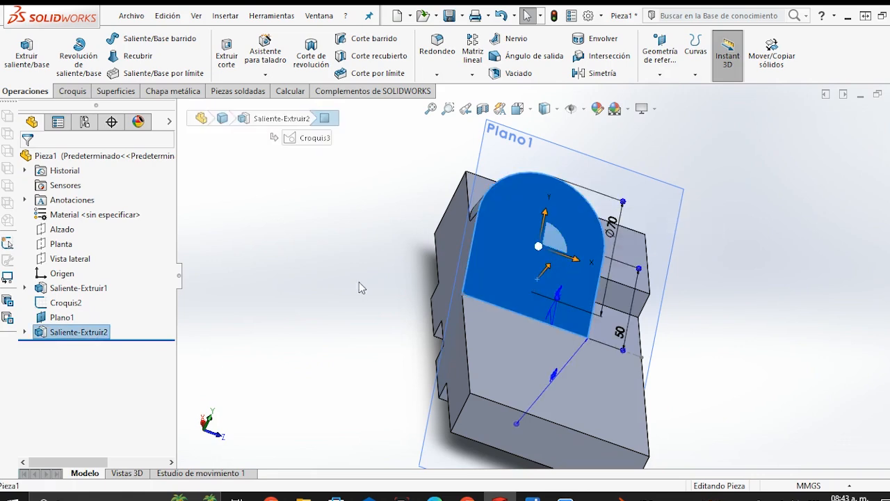
click(348, 260)
click(542, 248)
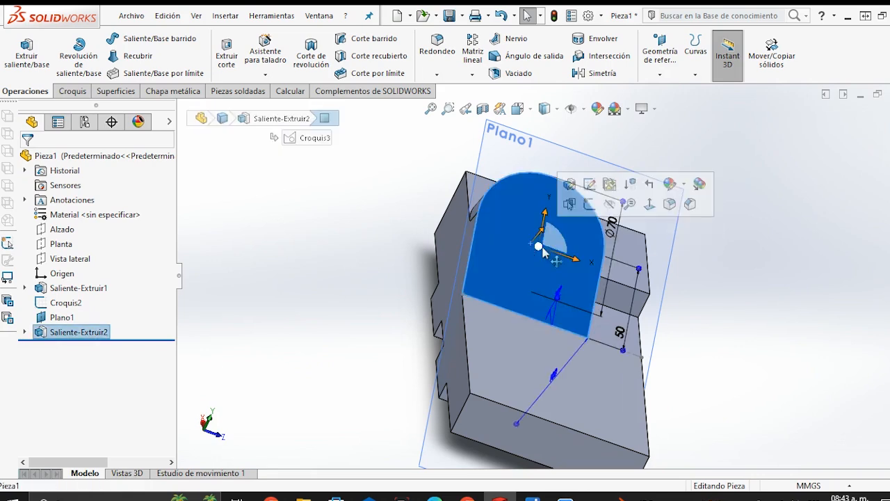
click(589, 203)
key(space)
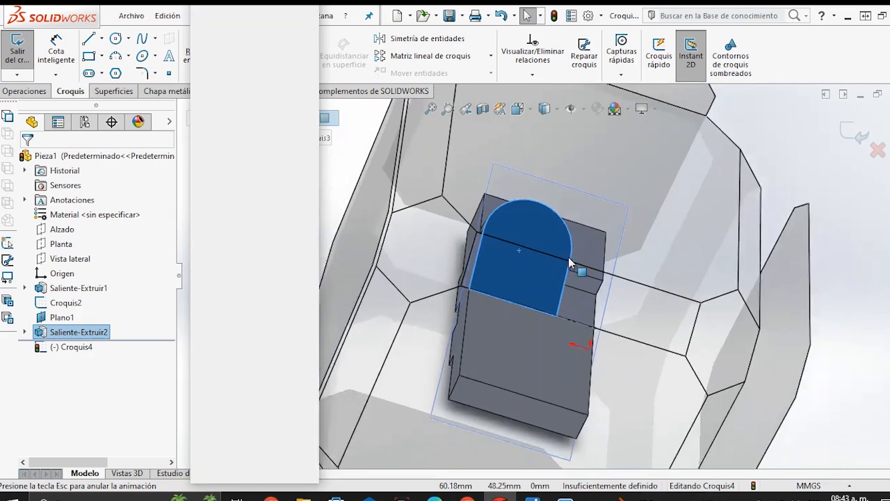
click(565, 244)
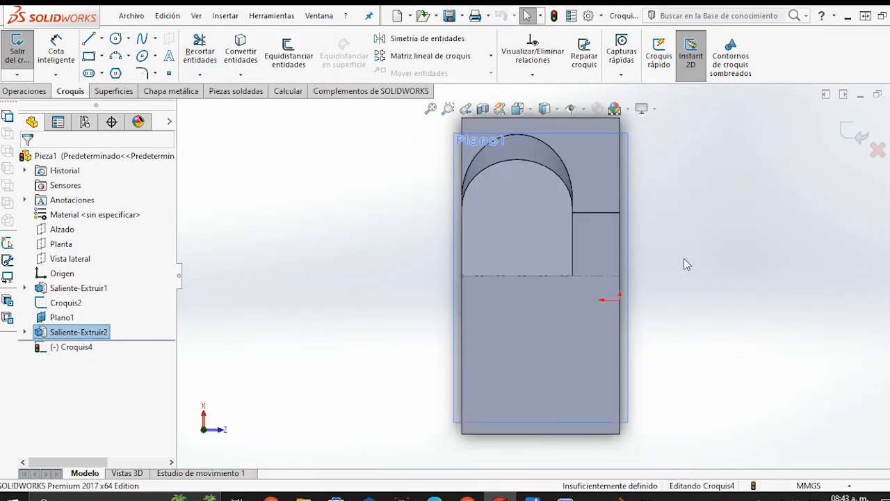
Draw a centre line about 85 mm long from the arc's midpoint straight down to the inclined face's base edge.
scroll(685, 260, down, 1)
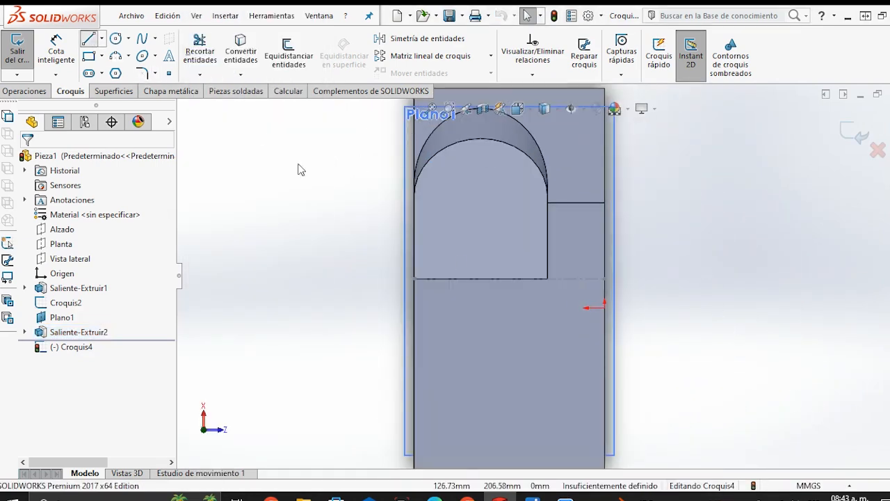
scroll(490, 287, up, 1)
scroll(482, 192, down, 1)
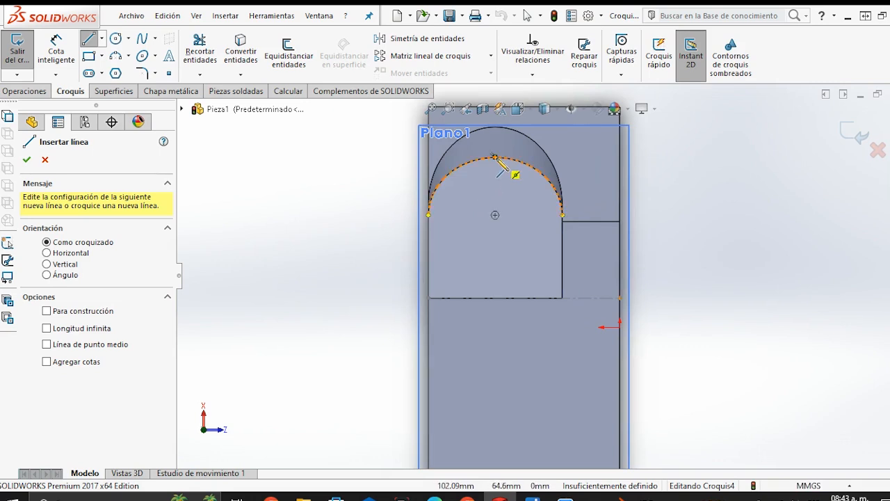
click(495, 157)
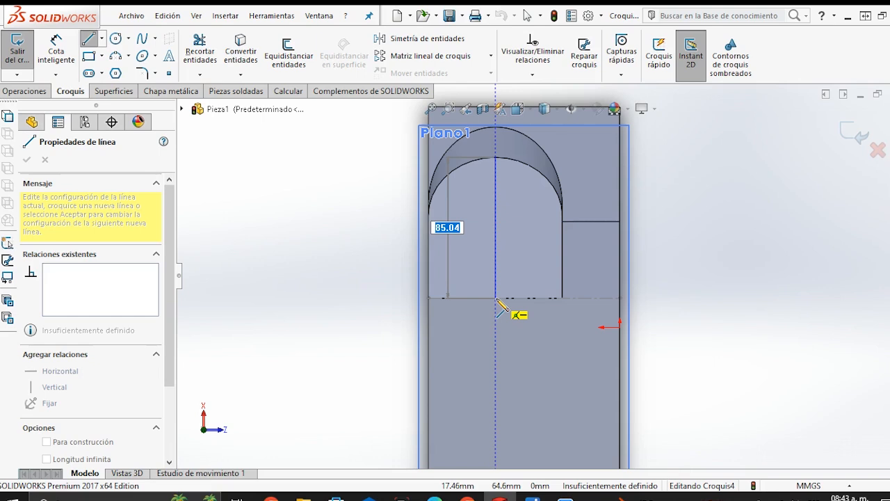
middle_drag(496, 299, 499, 252)
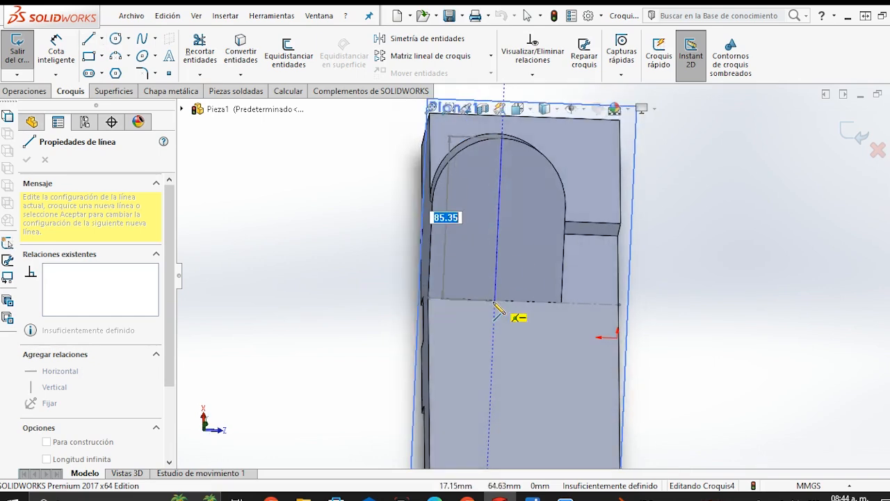
double_click(494, 302)
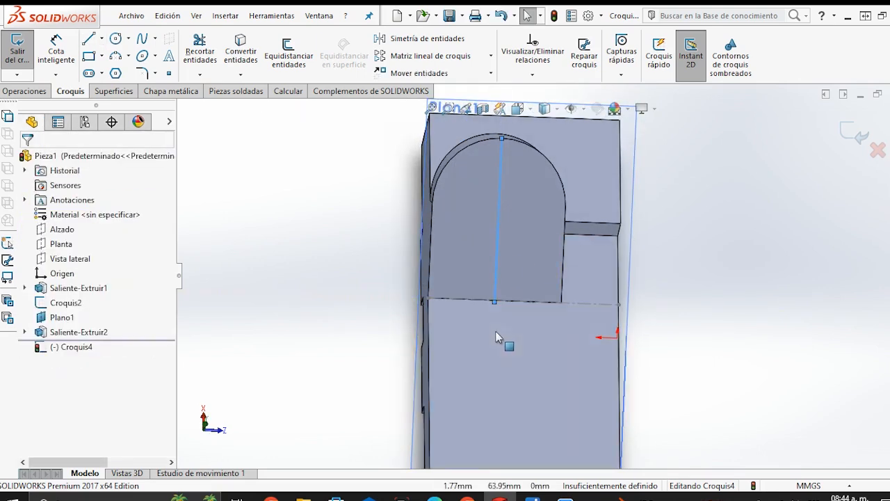
Draw a line across the inclined face joining the two endpoints of its rounded edge.
click(432, 204)
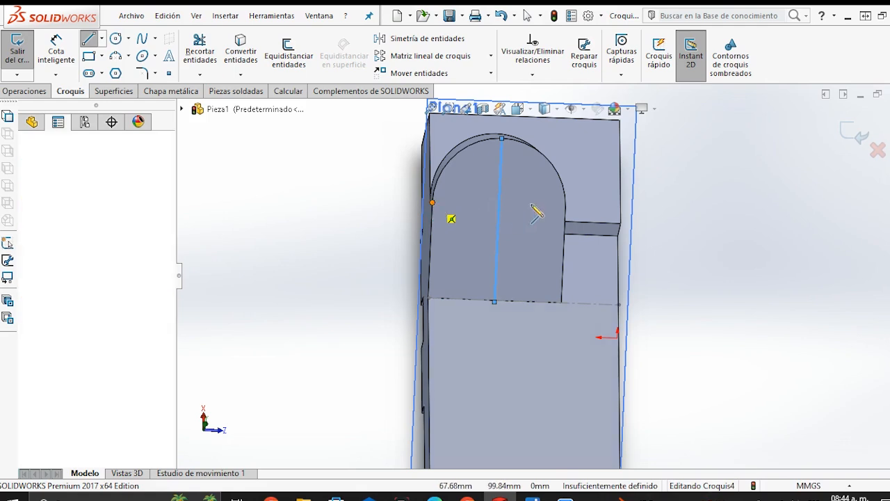
click(565, 208)
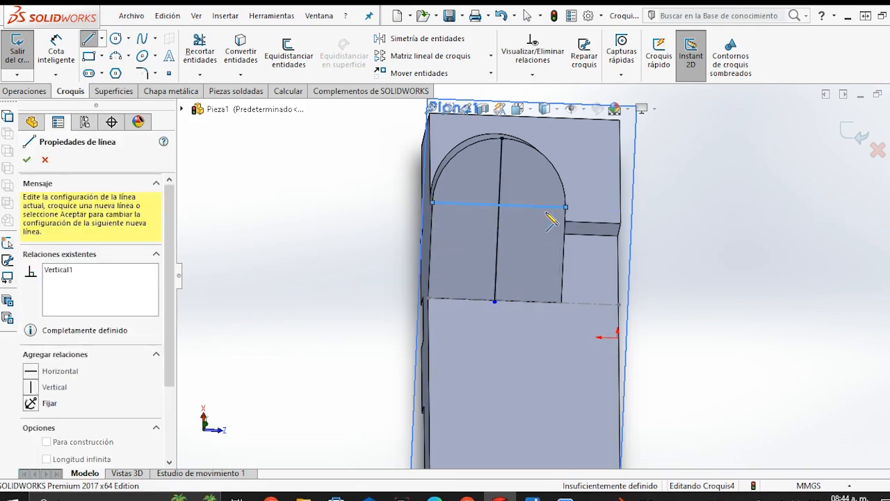
key(Escape)
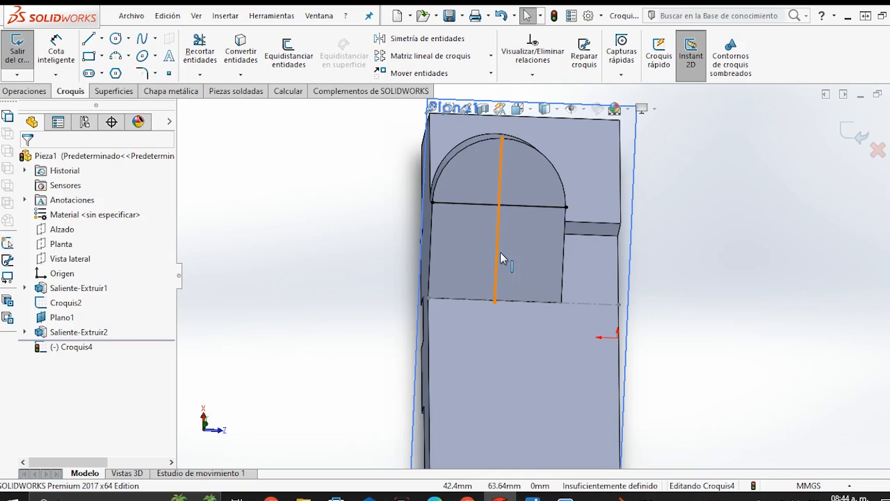
Convert the long centre line and the crossing line on the inclined face into construction geometry.
click(498, 255)
ctrl+click(526, 206)
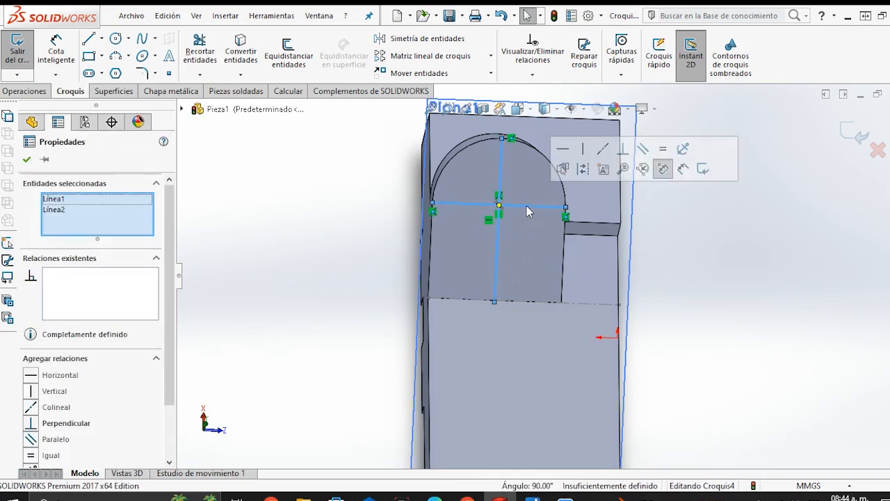
click(663, 167)
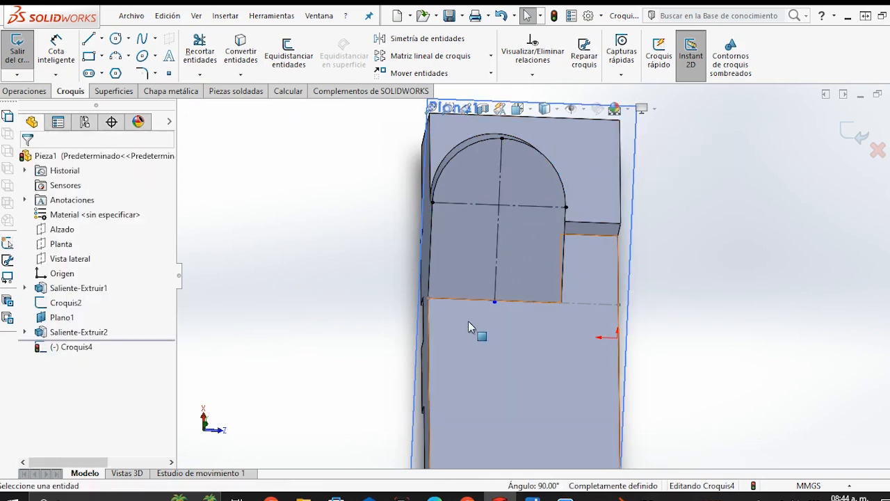
Make the lower endpoint of the long centre line coincident with the sketch line along the inclined face's base edge.
scroll(502, 293, down, 5)
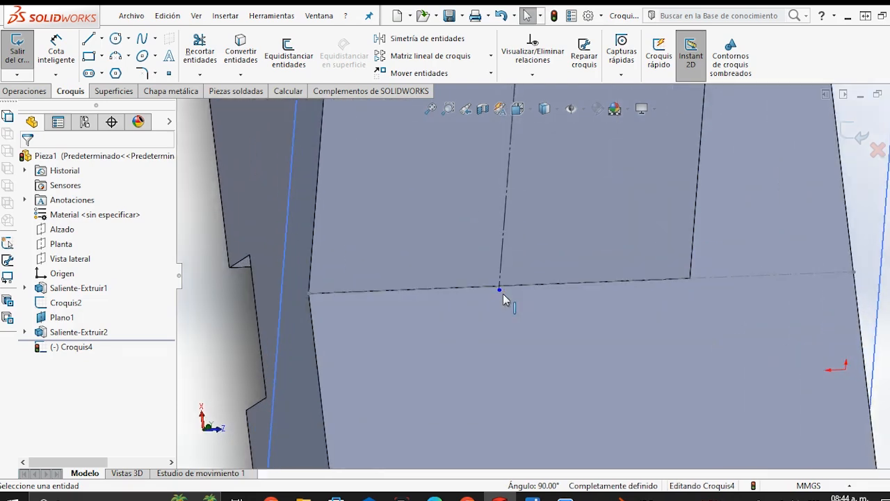
scroll(499, 292, down, 2)
click(518, 292)
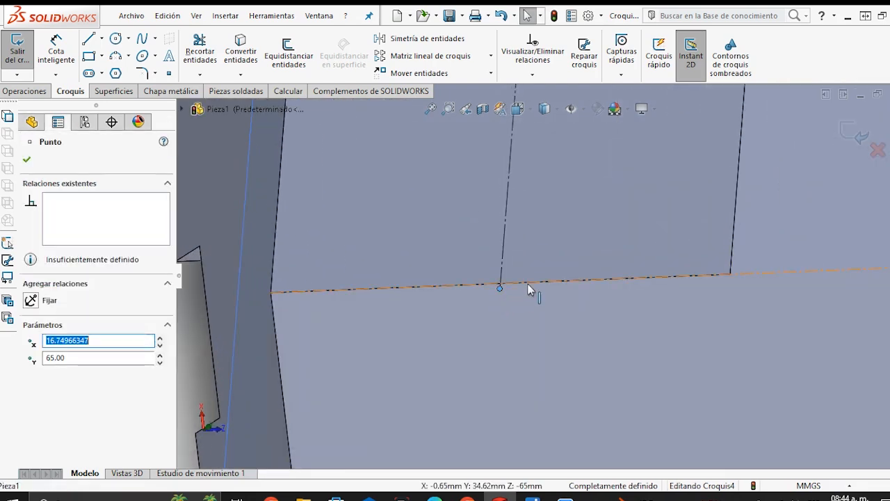
ctrl+click(528, 284)
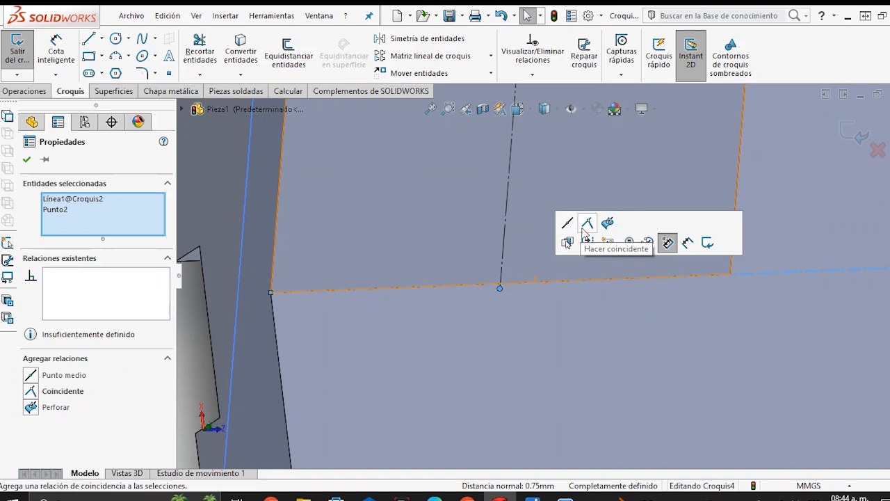
click(587, 224)
scroll(482, 284, up, 3)
click(717, 296)
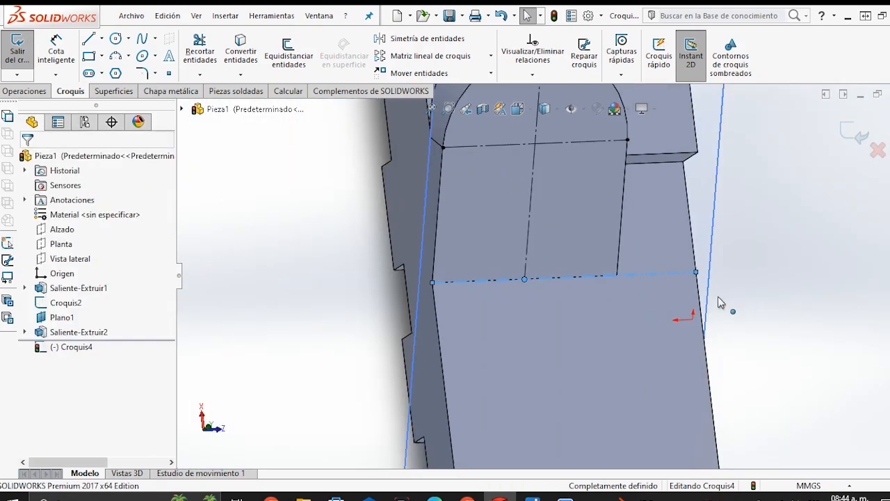
Offset the long centre line 5 mm bidirectionally with dimensions, keeping only the base geometry as construction.
scroll(685, 316, up, 2)
ctrl+middle_drag(685, 316, 674, 345)
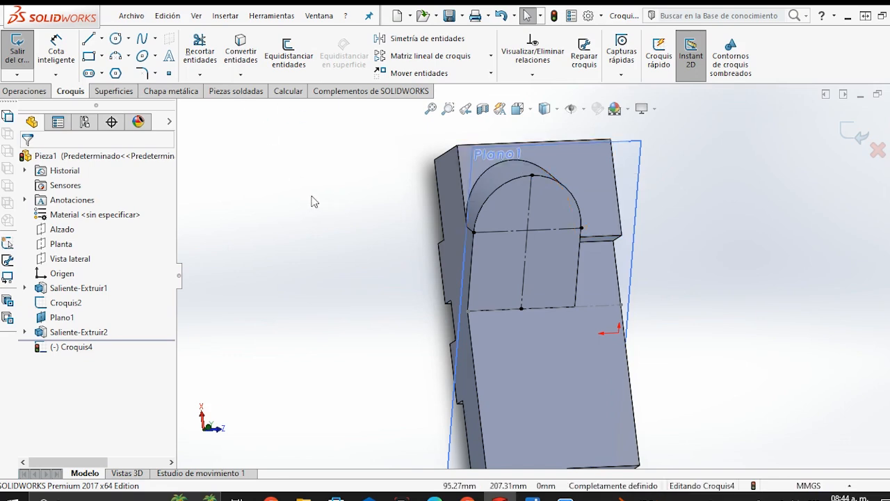
click(289, 55)
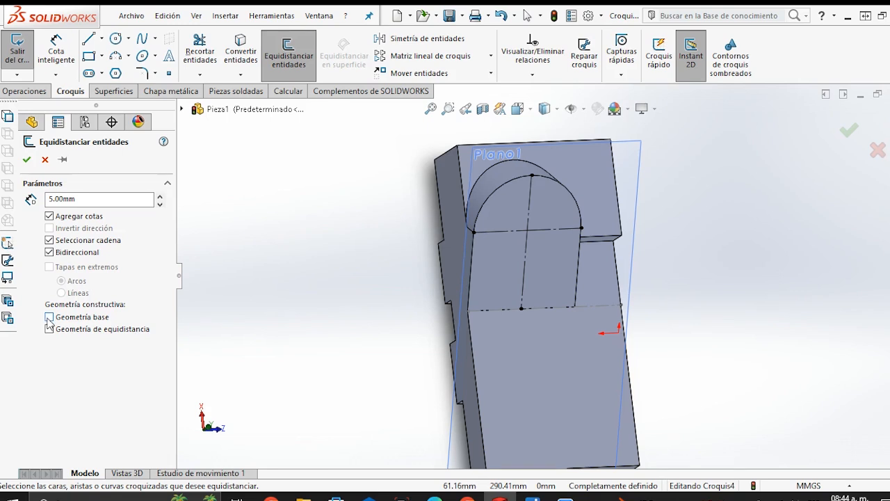
scroll(530, 249, down, 2)
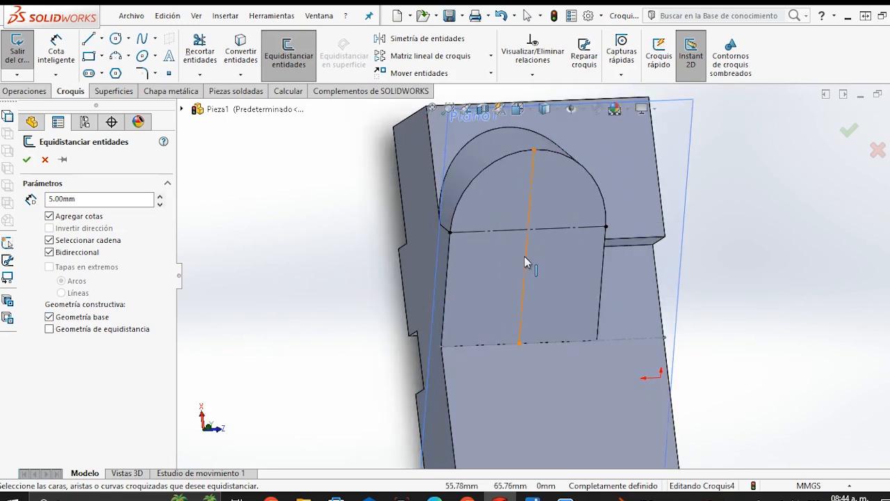
click(526, 258)
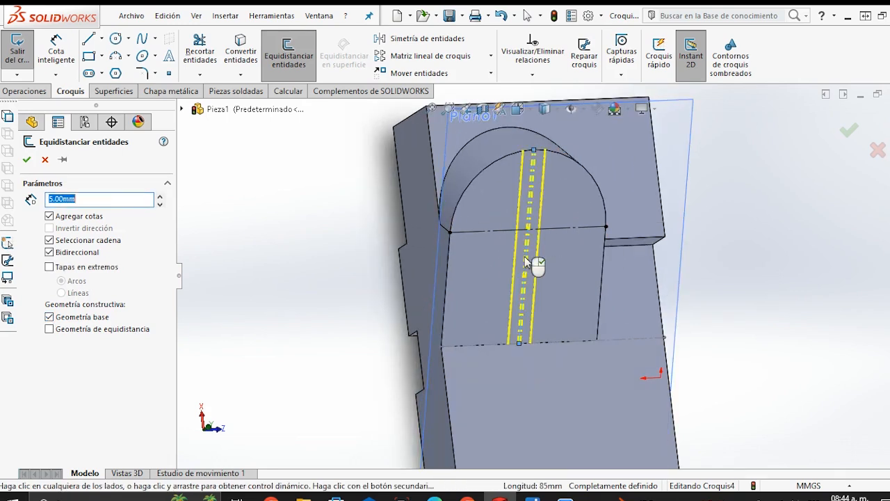
click(27, 160)
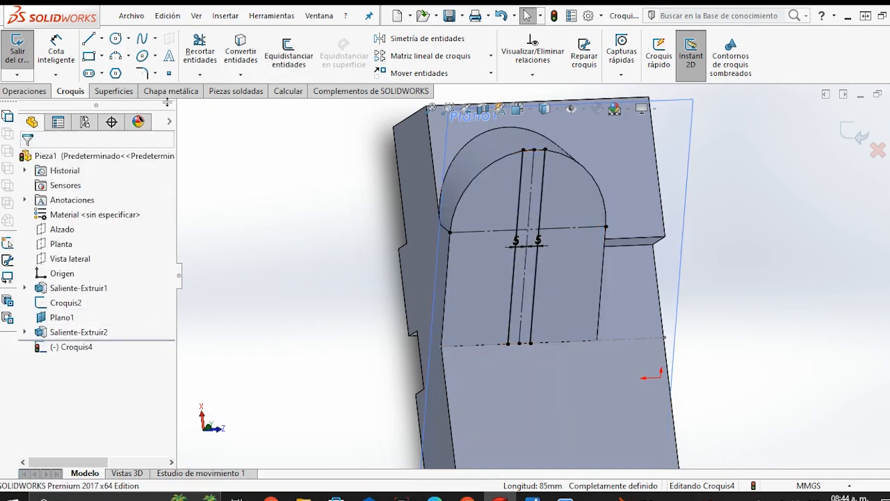
Offset the crossing centre line 5 mm to both sides with dimensions, keeping the base line as construction.
click(289, 56)
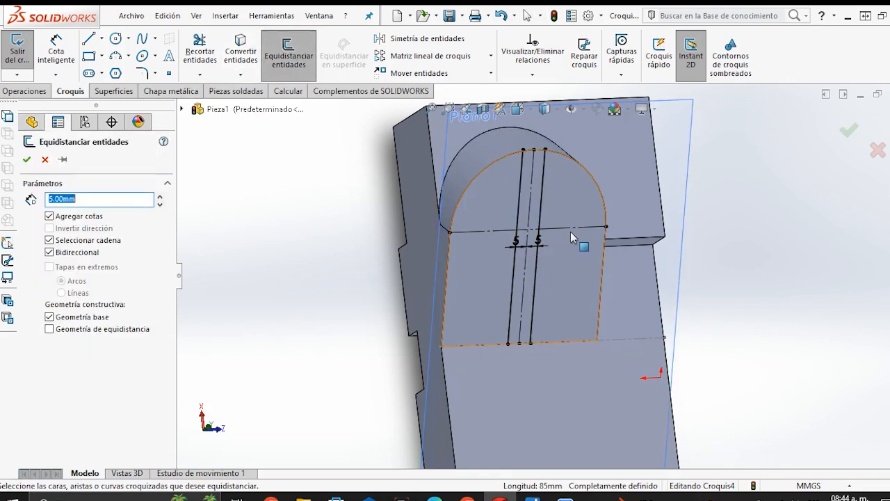
click(572, 228)
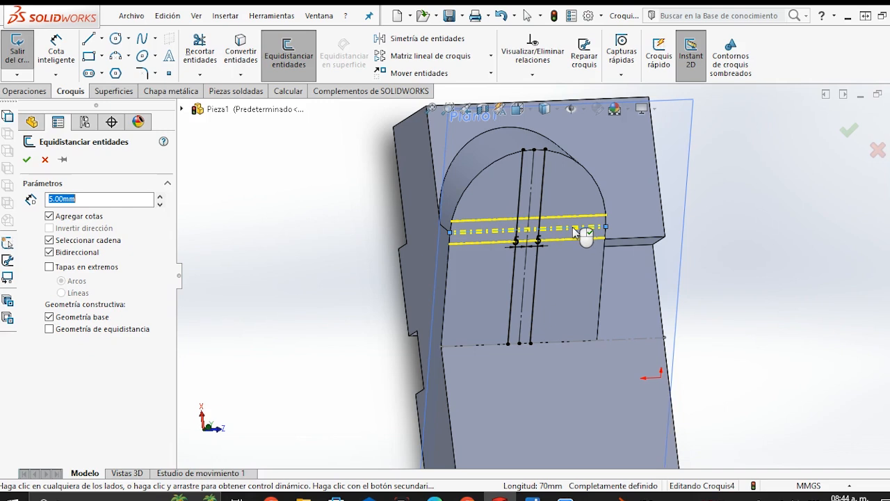
click(30, 161)
Draw a short line closing the upper end of the long band at the rounded edge of the boss.
middle_drag(761, 307, 751, 267)
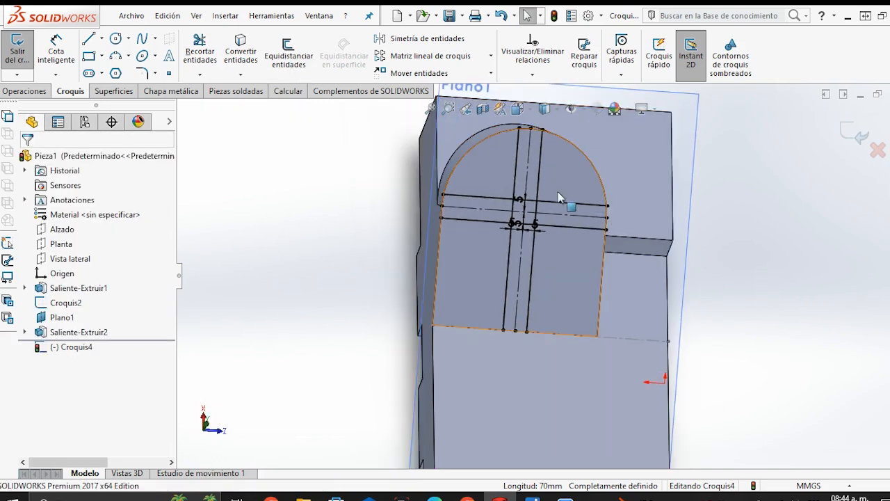
scroll(486, 178, down, 2)
scroll(529, 172, up, 1)
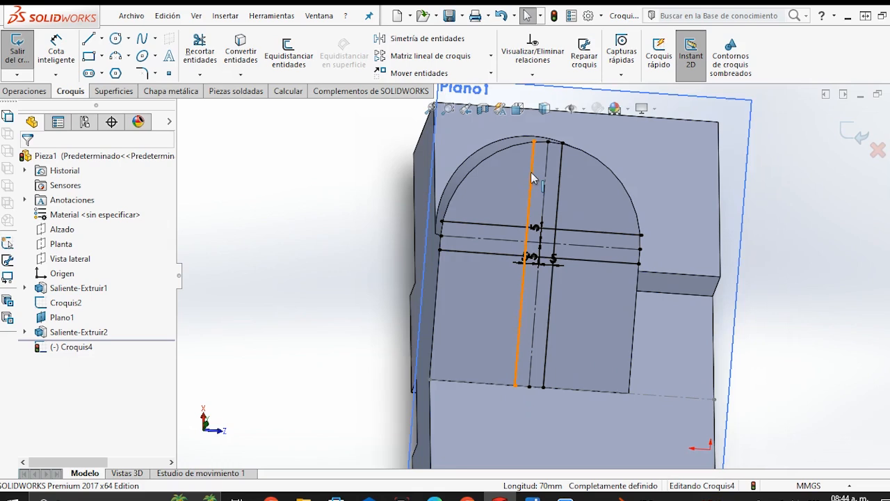
key(l)
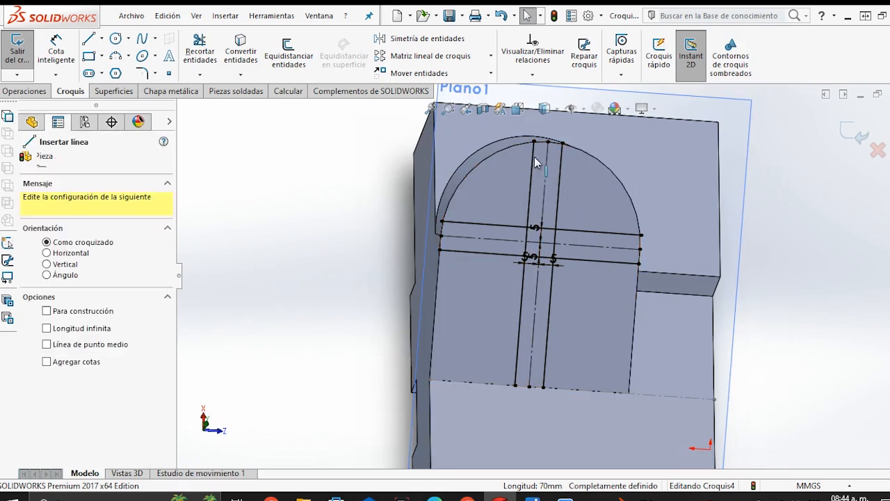
scroll(534, 157, down, 3)
click(527, 170)
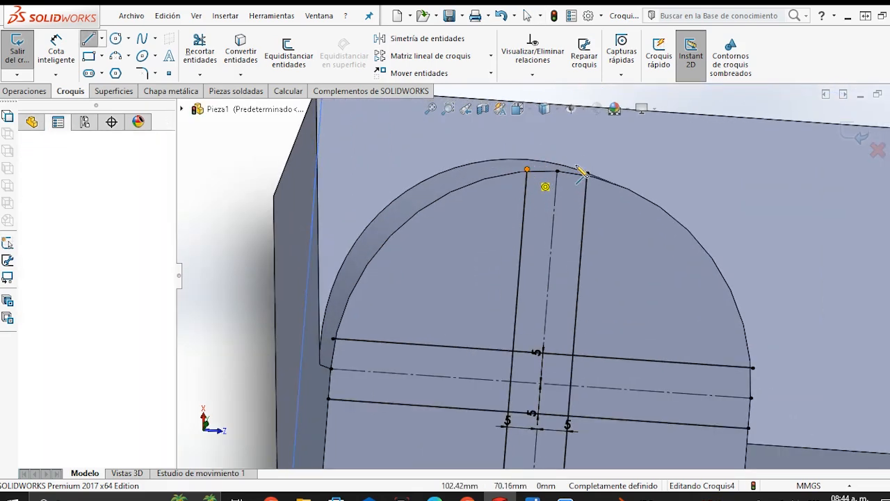
click(586, 174)
scroll(586, 174, up, 1)
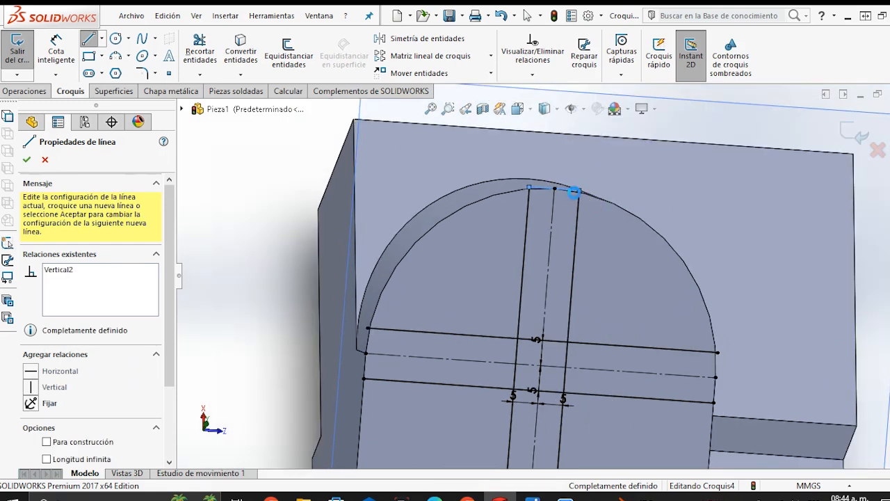
key(Escape)
Draw short lines closing both ends of the crossing band between its two offset lines.
key(l)
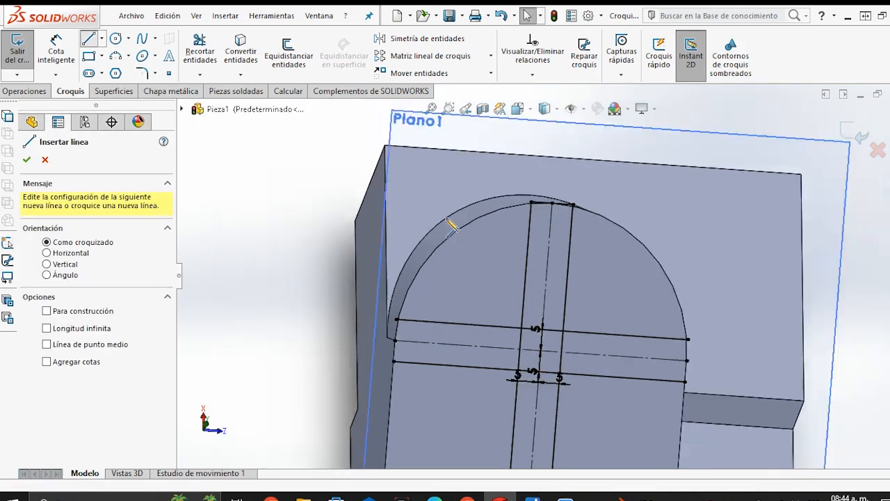
scroll(460, 321, down, 3)
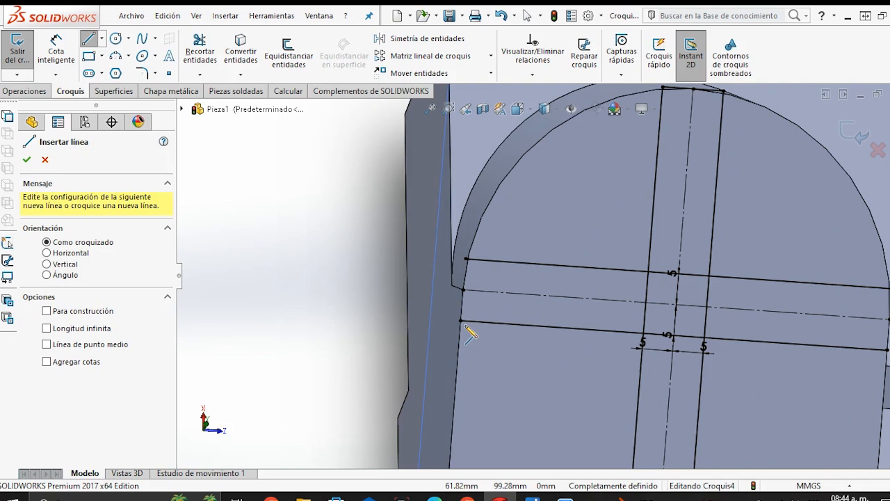
click(461, 321)
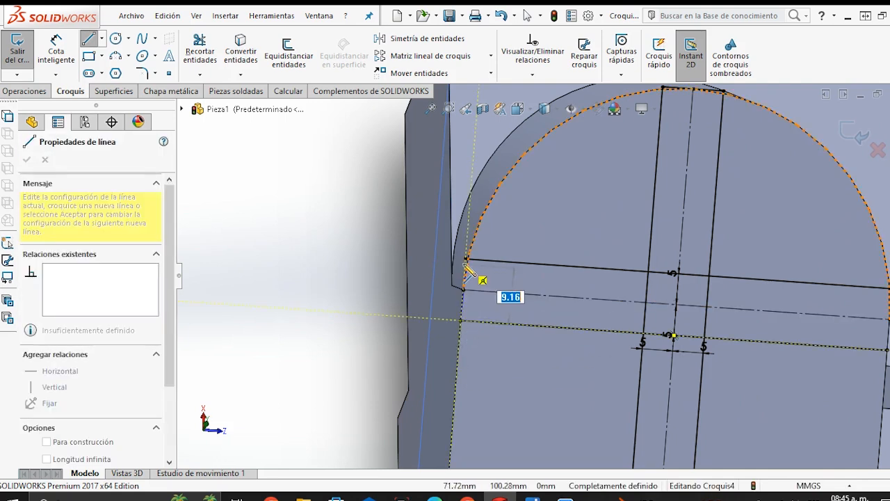
click(466, 258)
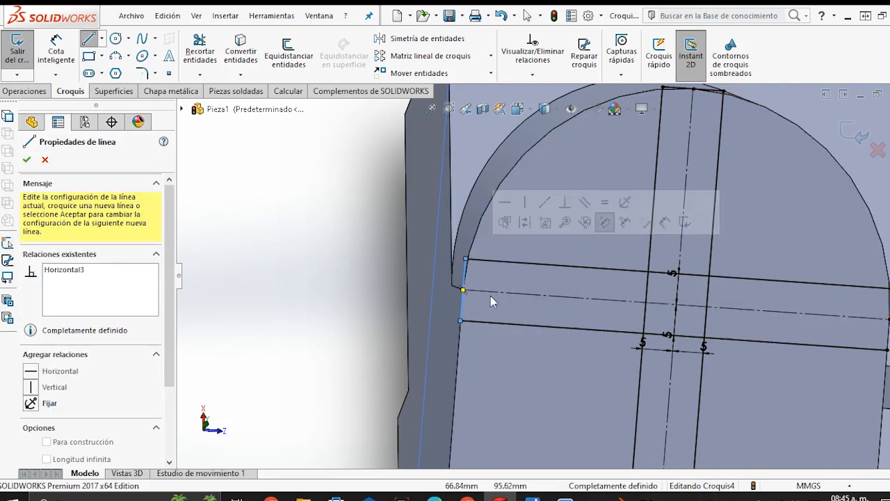
scroll(548, 295, up, 2)
scroll(779, 333, down, 3)
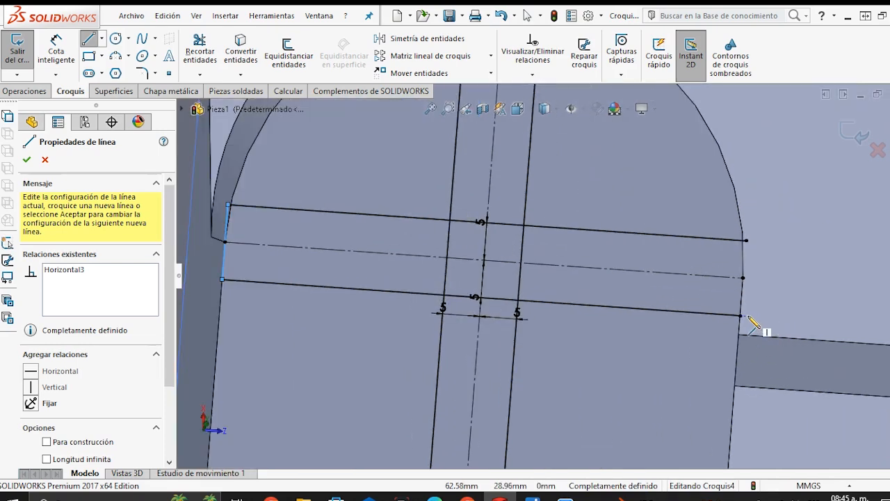
drag(739, 315, 746, 240)
Draw a short line along the base edge to close the lower end of the long band.
scroll(735, 296, up, 4)
scroll(524, 388, down, 5)
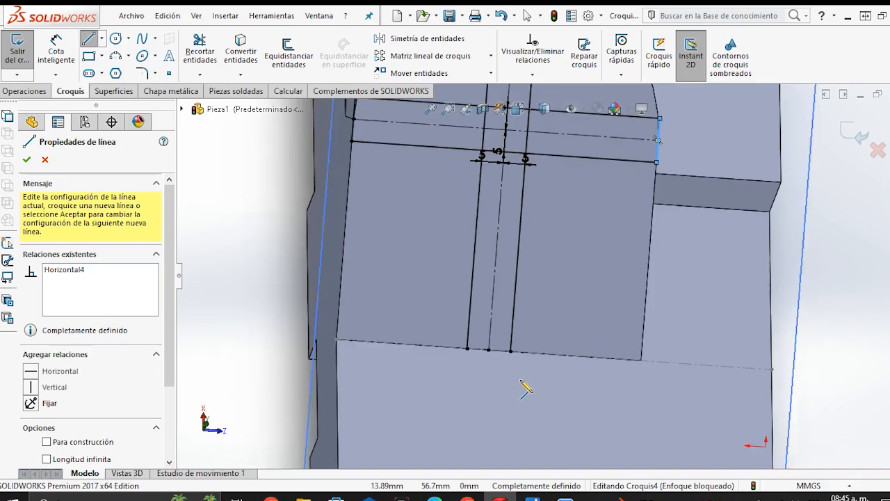
click(459, 335)
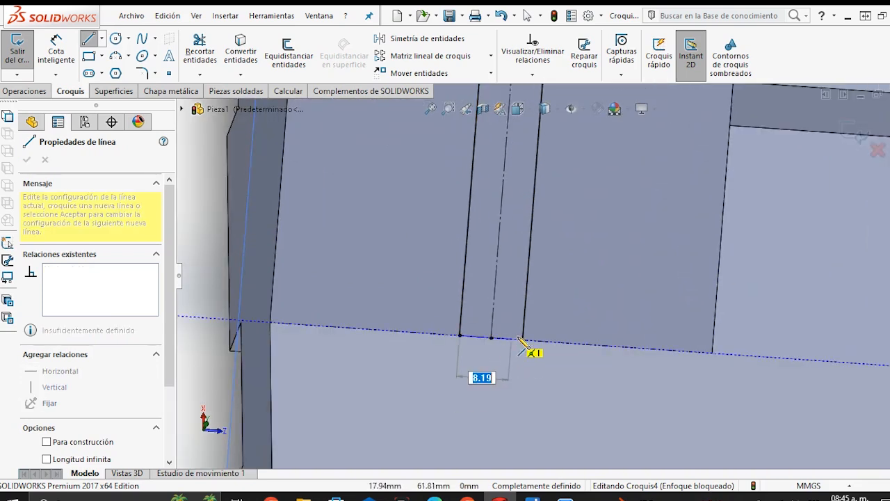
click(521, 340)
scroll(521, 340, up, 6)
key(Escape)
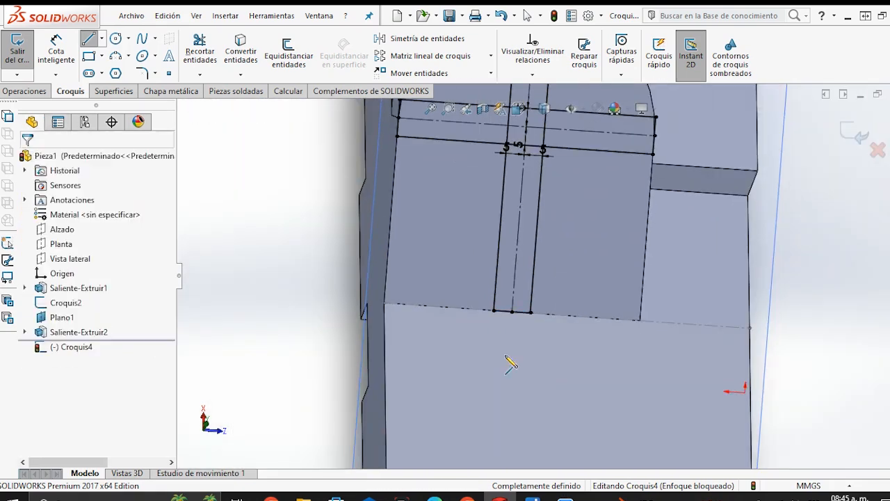
Cut-extrude all five regions of the cross-shaped sketch 5 mm deep into the inclined face.
scroll(558, 226, down, 3)
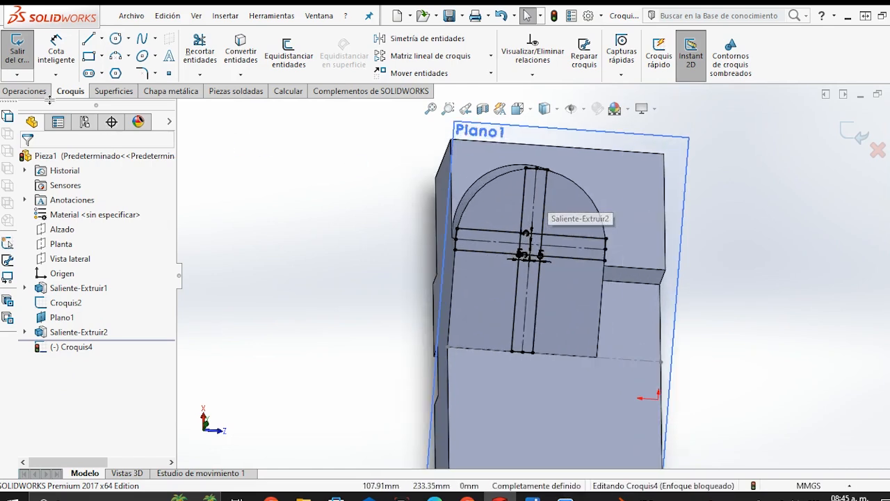
click(25, 92)
click(217, 72)
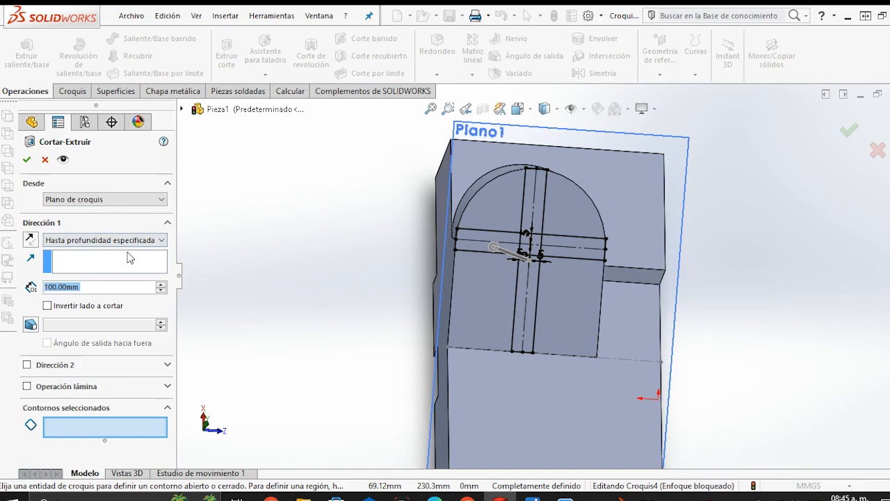
text(5)
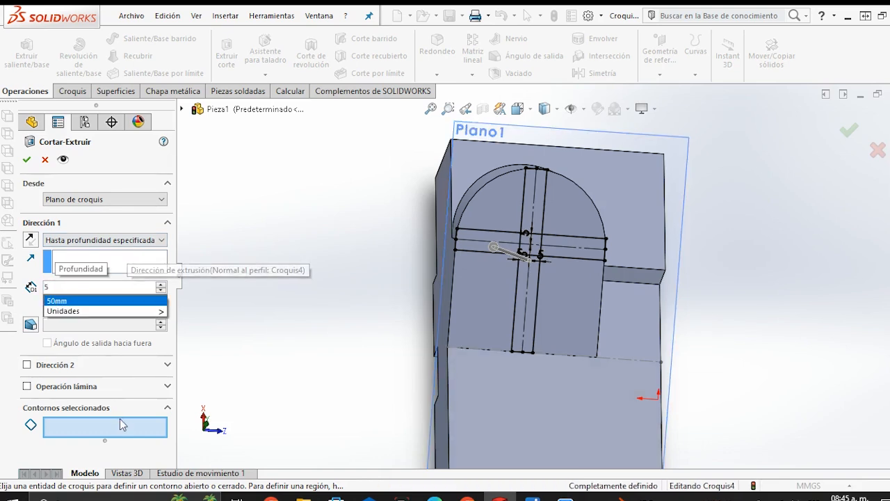
click(120, 422)
scroll(571, 247, down, 2)
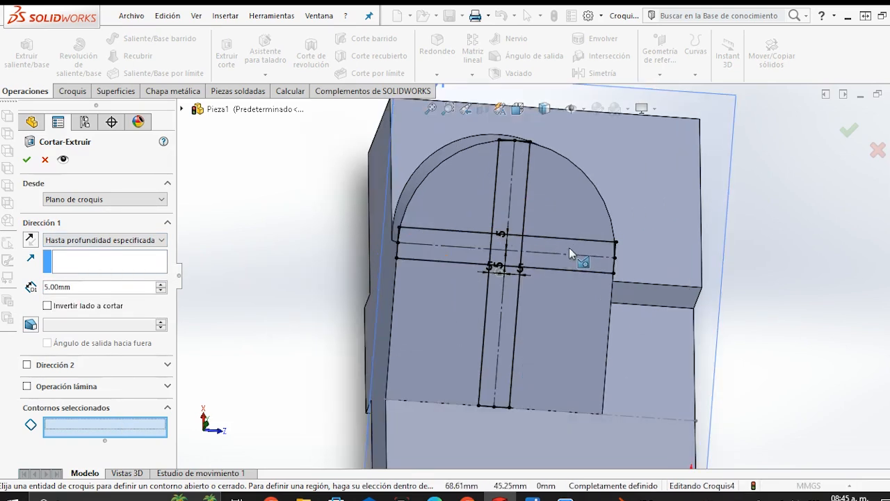
click(518, 327)
scroll(509, 243, down, 2)
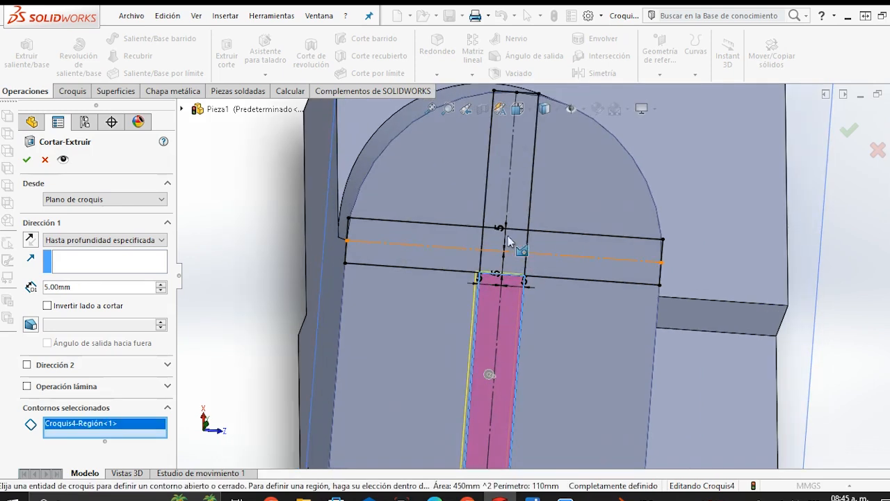
click(519, 205)
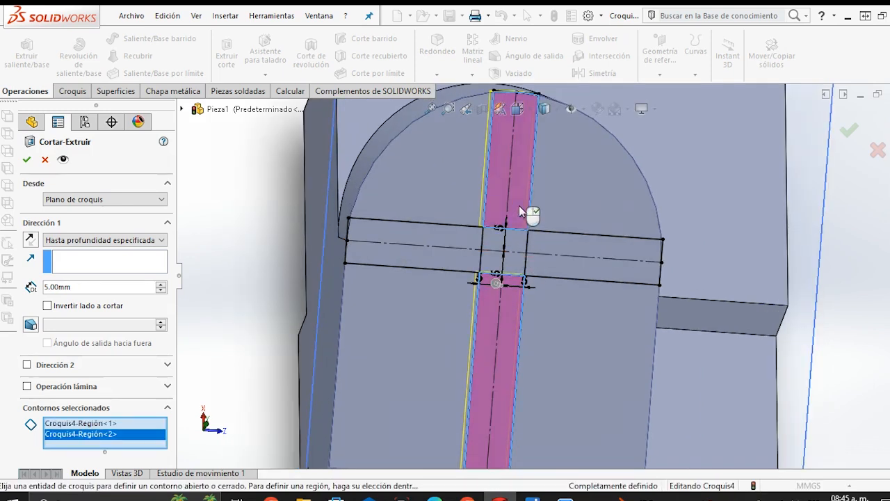
click(518, 259)
click(452, 245)
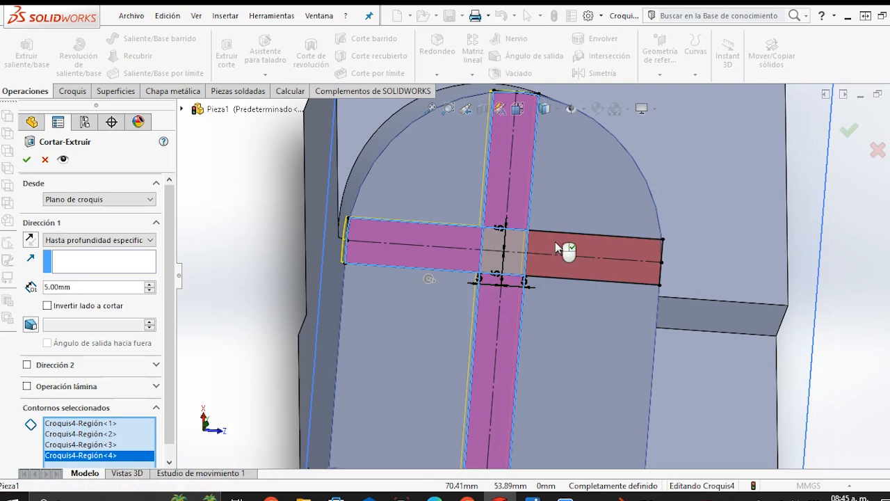
click(555, 241)
scroll(503, 265, up, 2)
scroll(503, 266, up, 2)
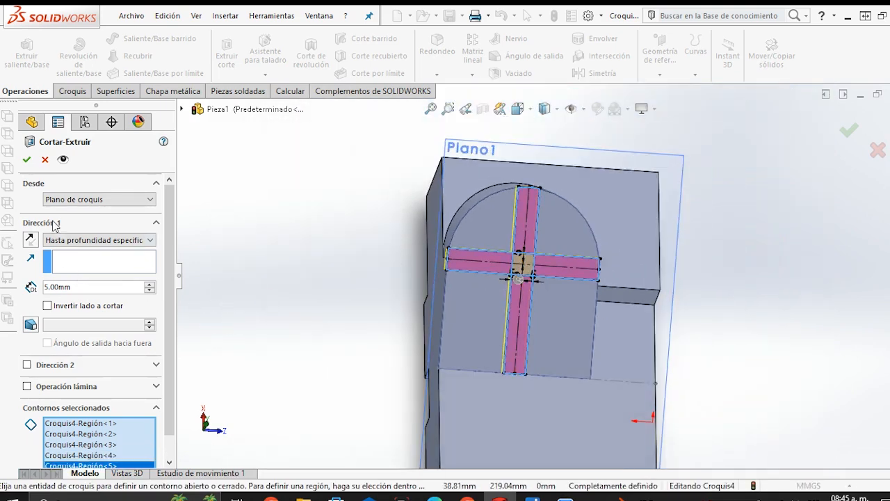
click(27, 161)
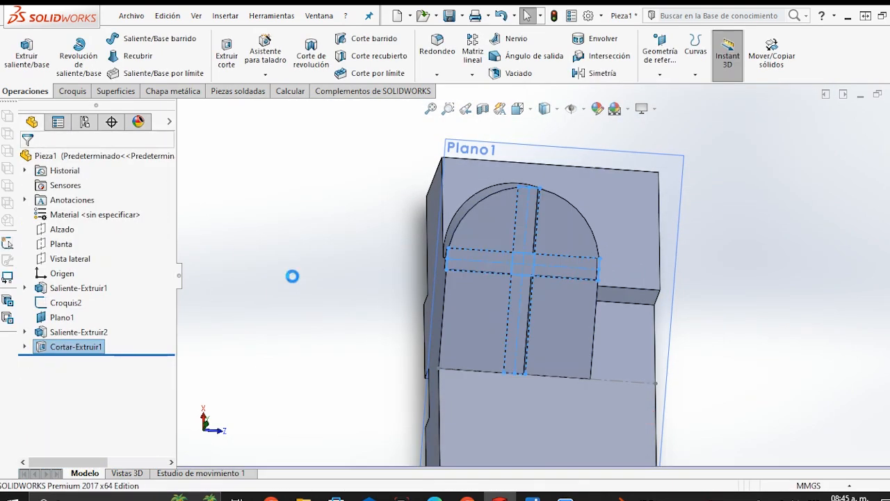
Start a sketch on the boss's inclined face and draw a circle about 25 mm in diameter around the groove crossing.
scroll(493, 249, down, 1)
click(554, 237)
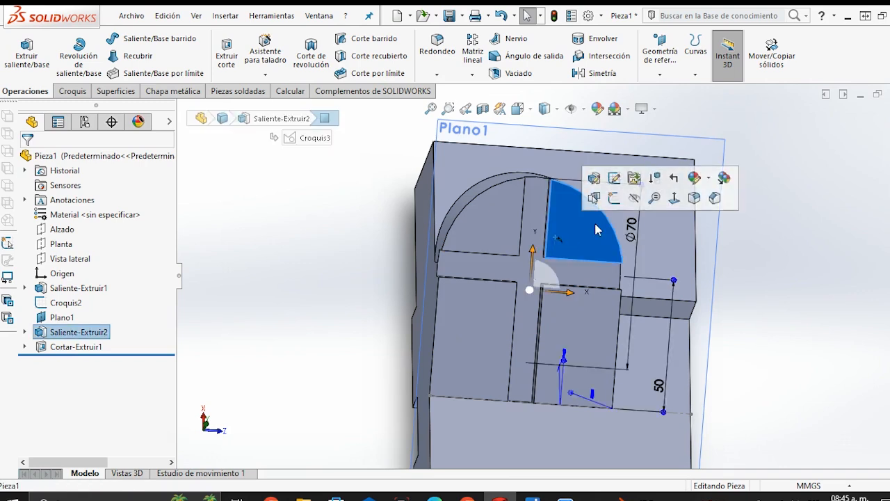
click(614, 200)
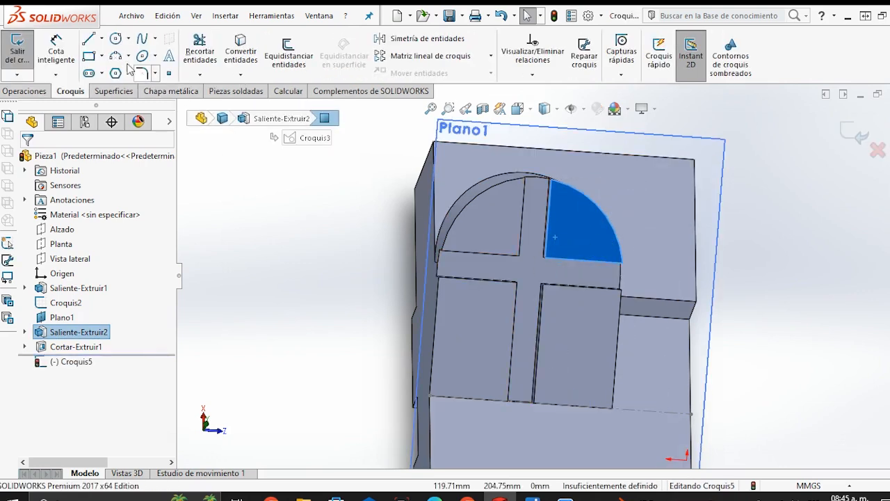
click(116, 39)
scroll(556, 259, down, 2)
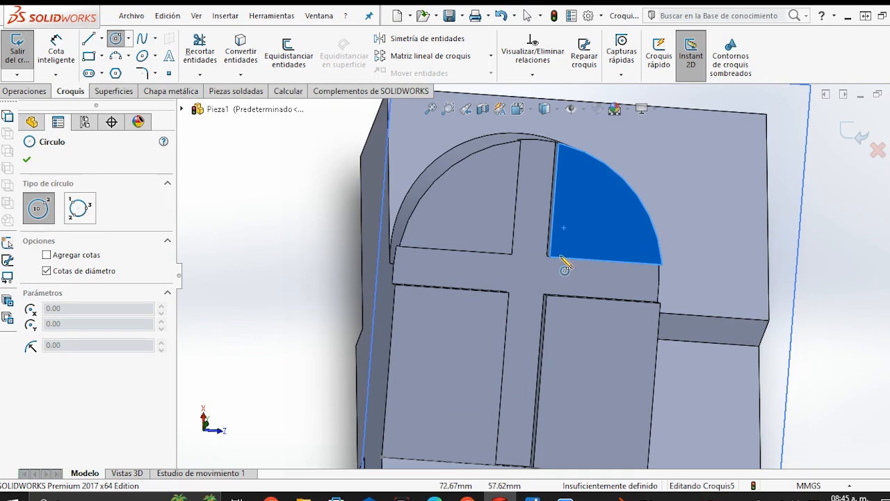
click(528, 270)
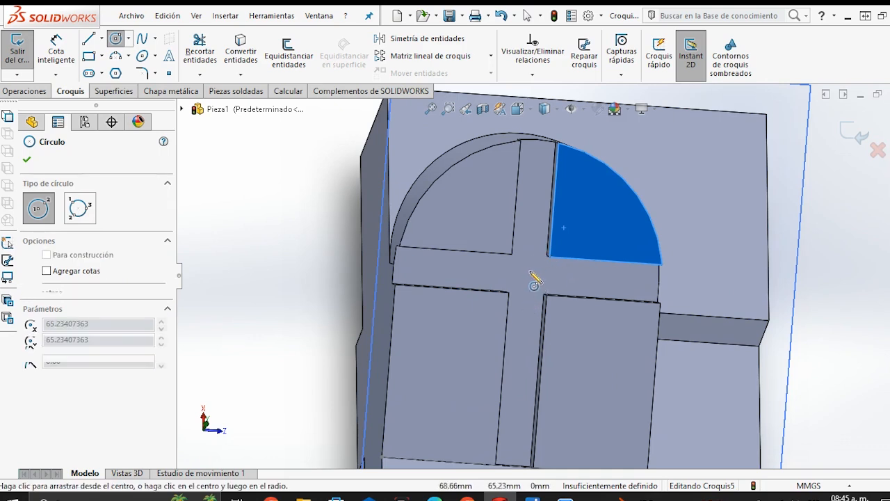
click(530, 327)
Dimension the circle's diameter as 25 mm.
click(56, 50)
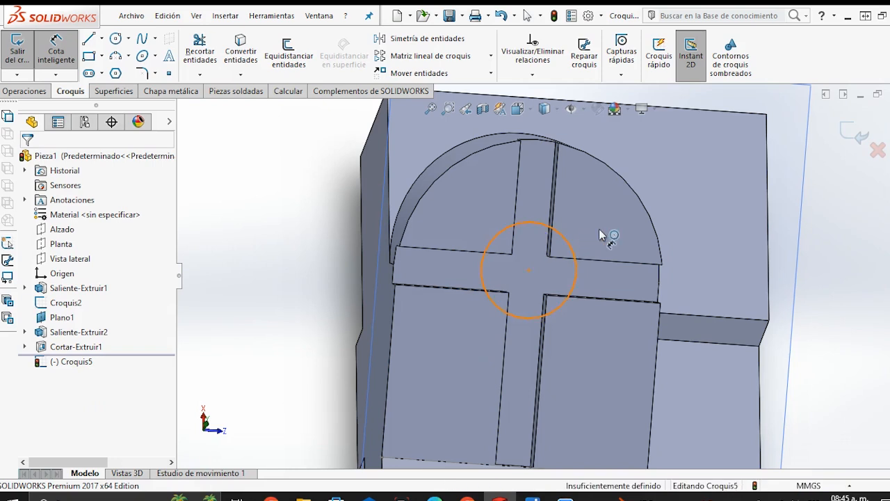
click(570, 244)
click(600, 231)
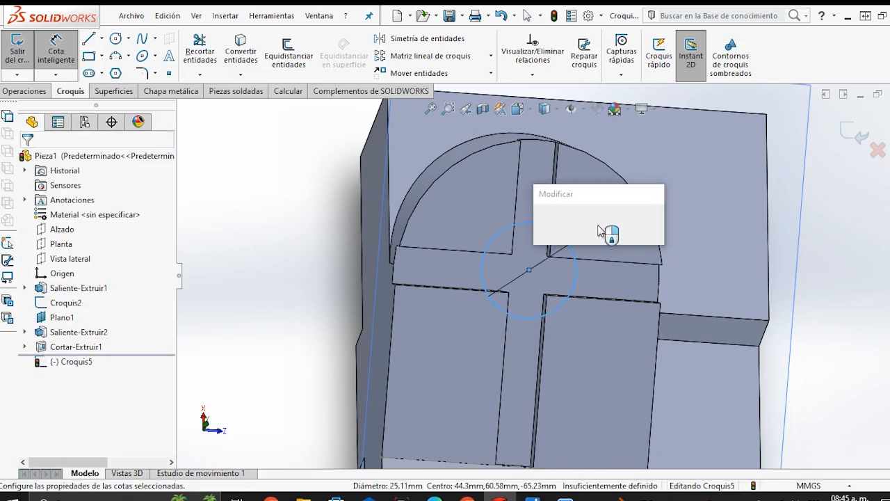
text(25)
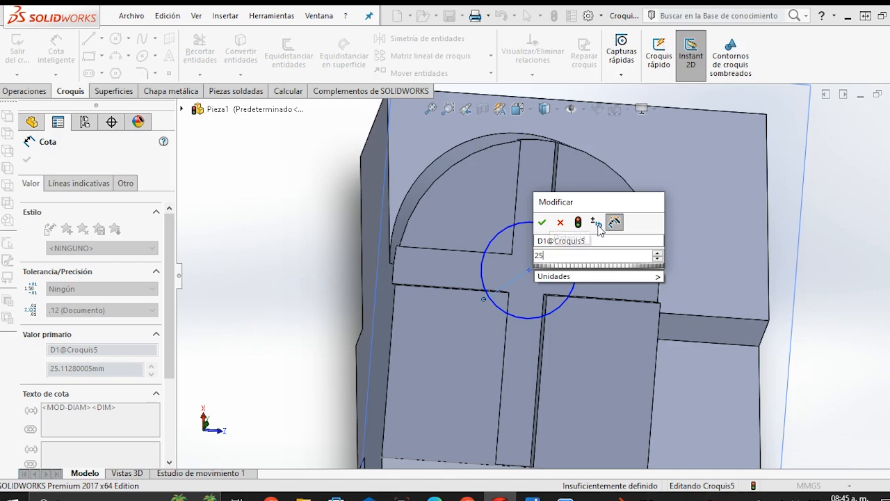
key(Return)
key(Escape)
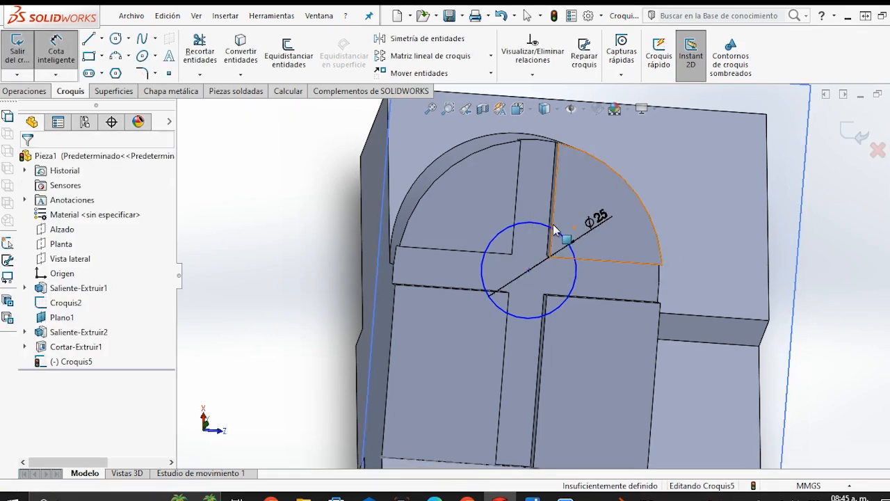
Make the 25 mm circle concentric with the boss's rounded outer edge.
click(540, 224)
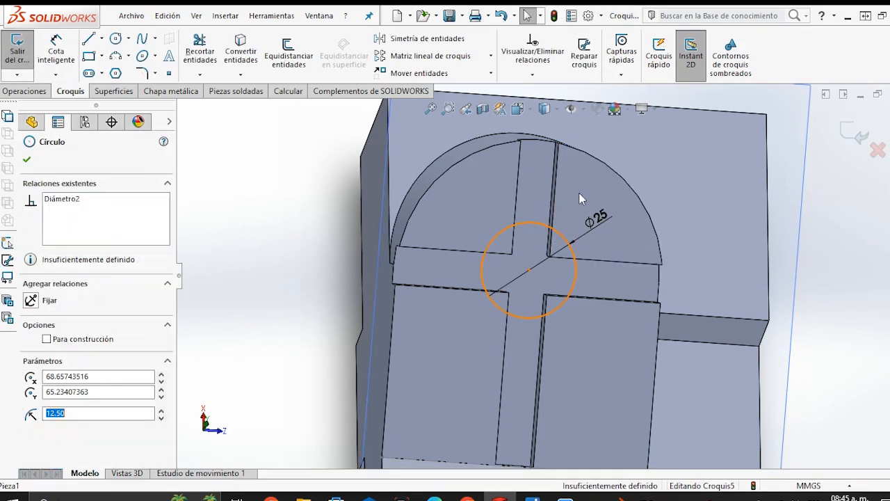
ctrl+click(590, 157)
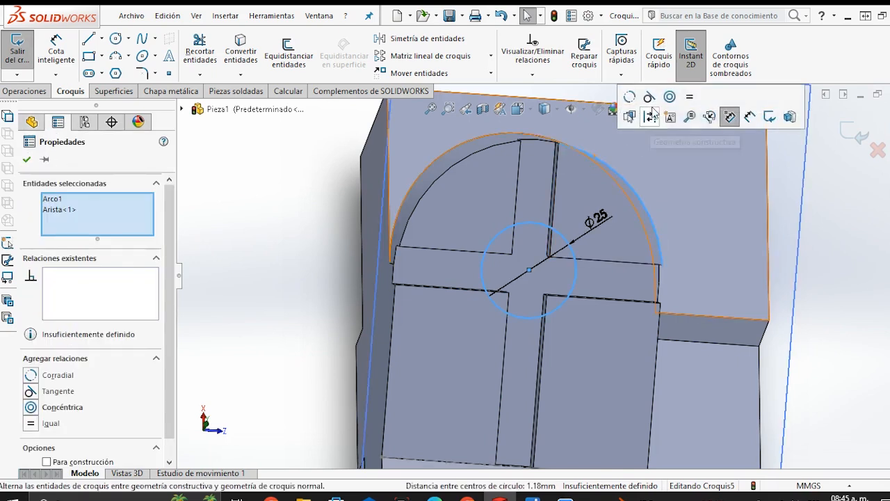
click(668, 98)
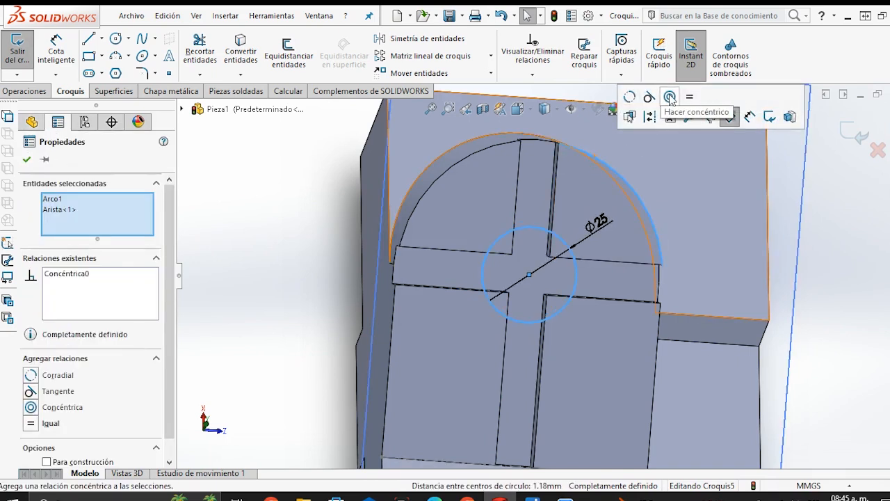
click(273, 239)
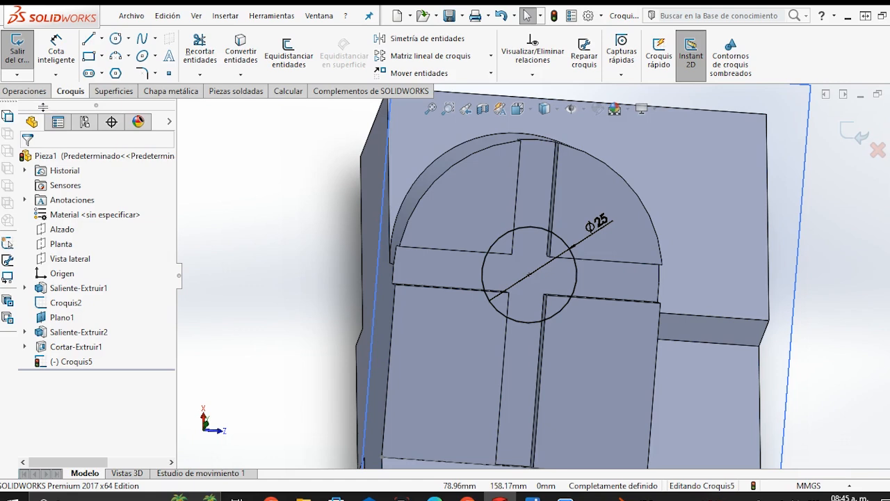
Cut-extrude the 25 mm circle 5 mm deep into the inclined face.
click(24, 91)
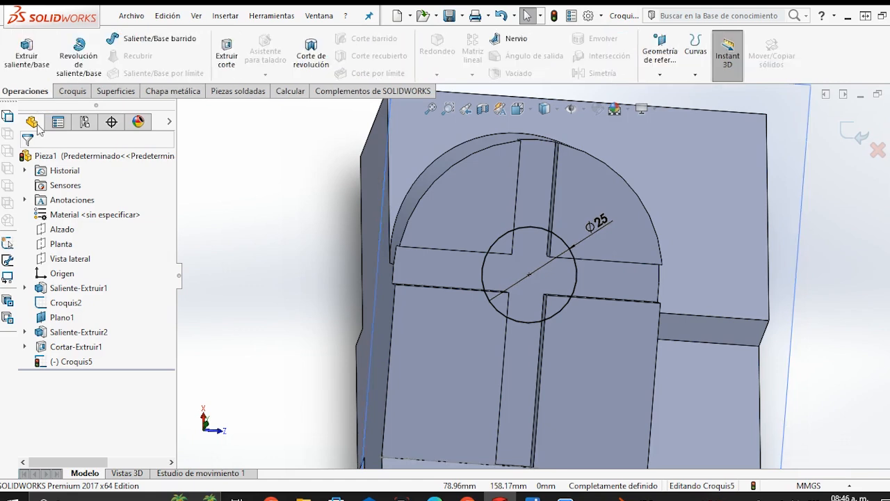
click(215, 67)
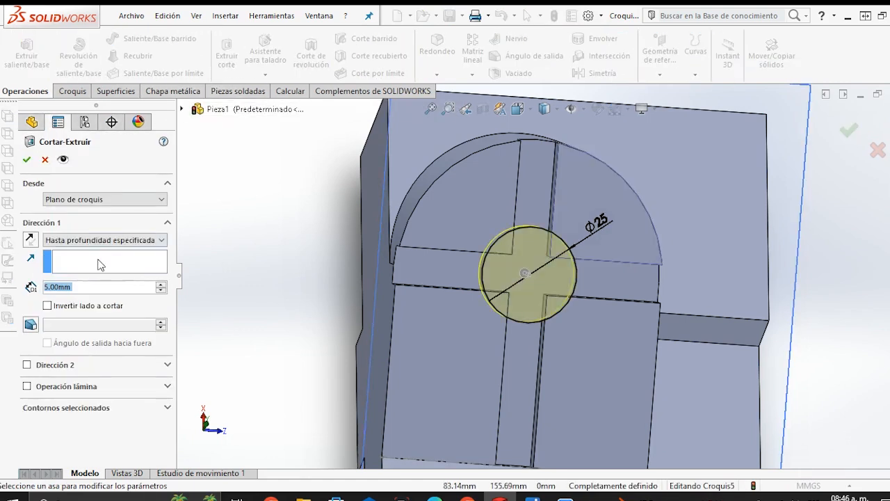
middle_drag(449, 292, 174, 251)
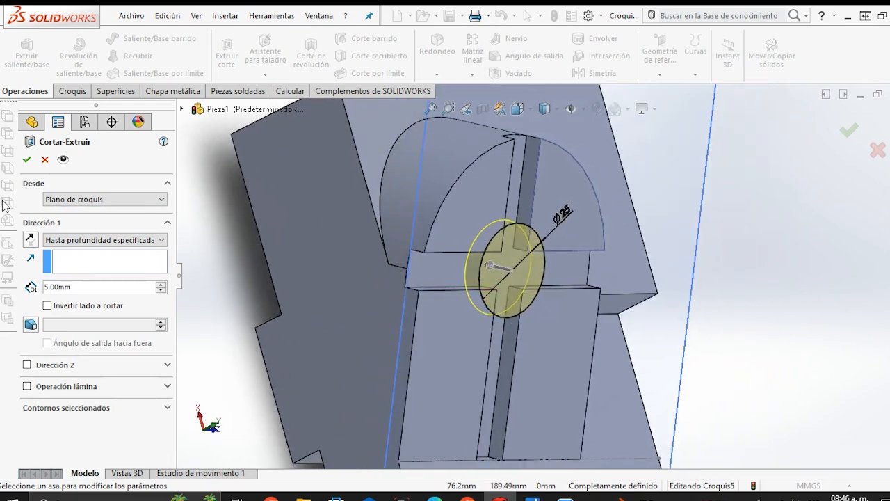
click(26, 160)
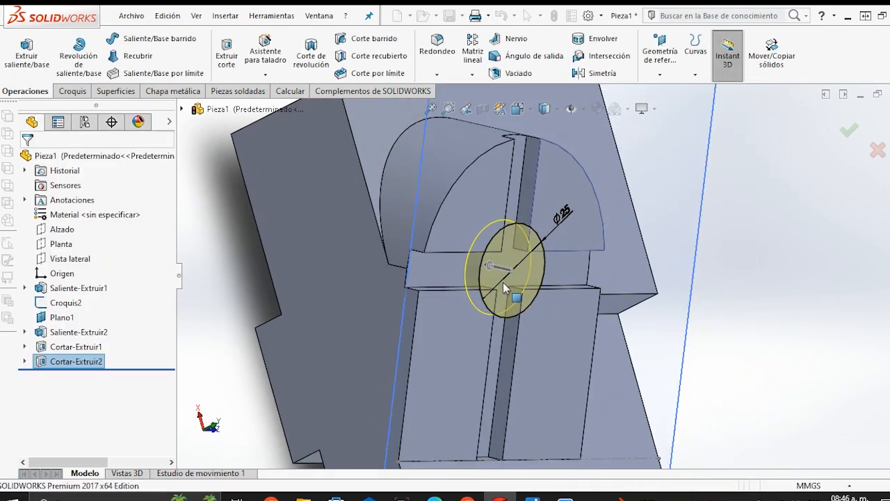
click(755, 325)
Start a sketch on the floor of the crossed grooves and draw a circle about 14 mm in diameter centred on the round recess.
scroll(604, 340, up, 2)
middle_drag(604, 340, 488, 281)
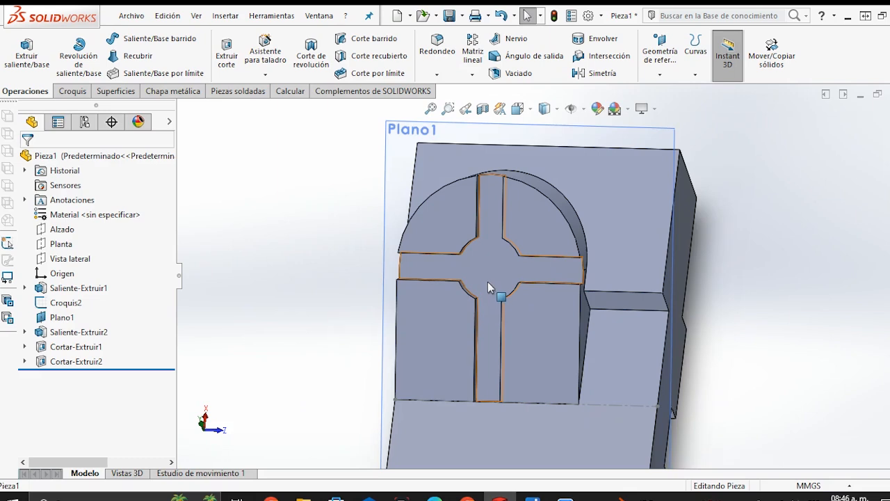
click(488, 281)
click(547, 239)
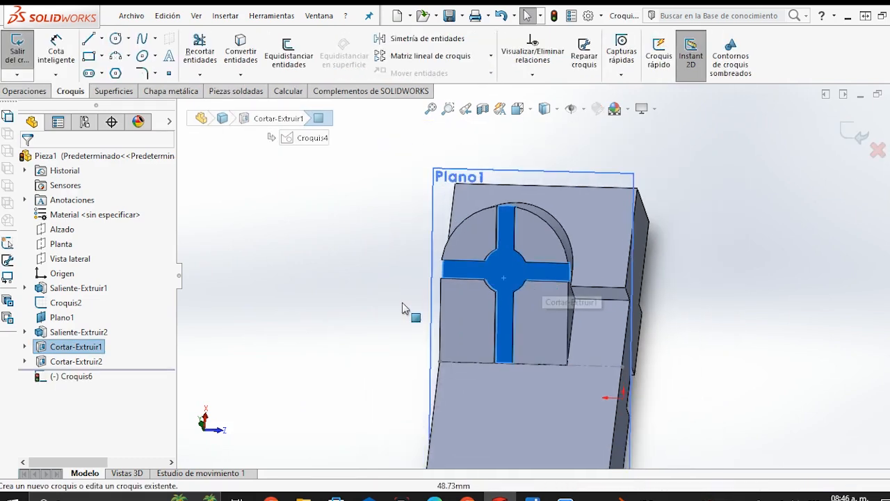
click(115, 38)
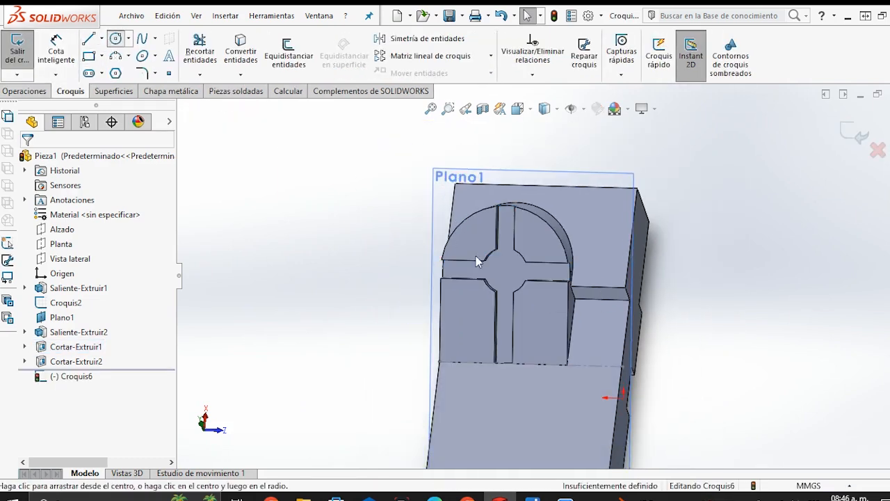
scroll(518, 282, down, 5)
click(516, 270)
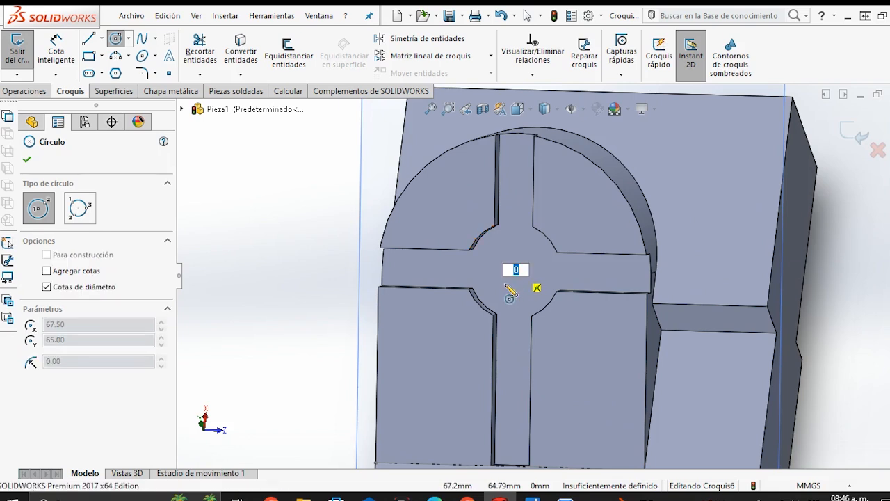
key(Escape)
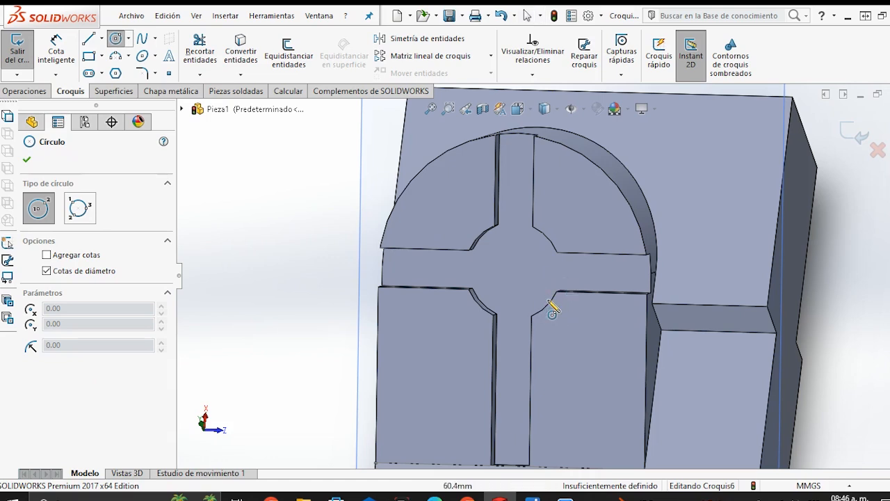
click(516, 270)
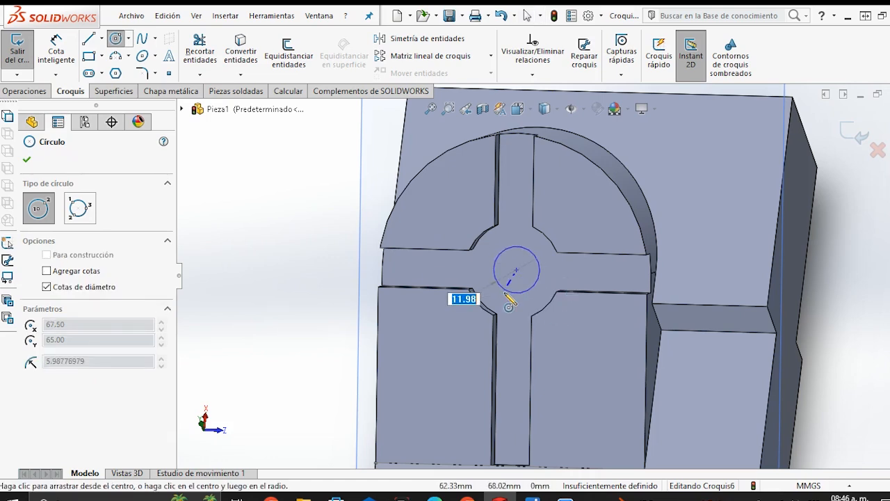
click(515, 298)
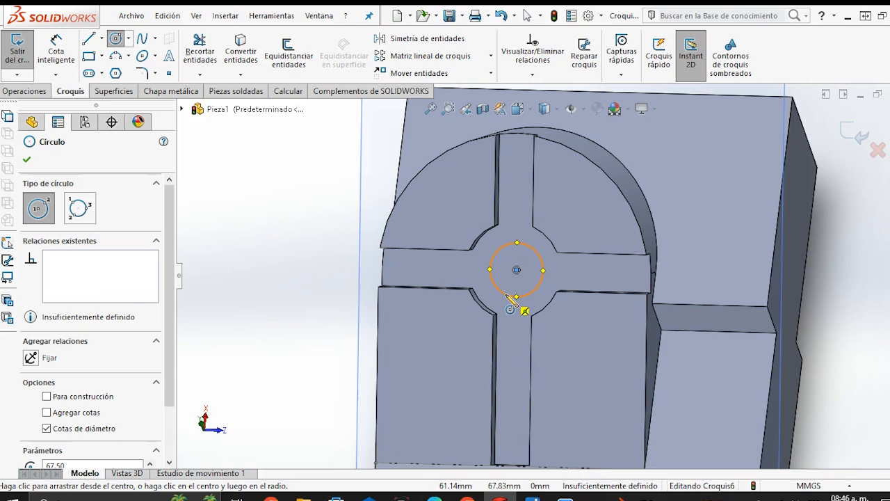
Dimension the inner circle's diameter as 15 mm.
click(55, 52)
click(502, 290)
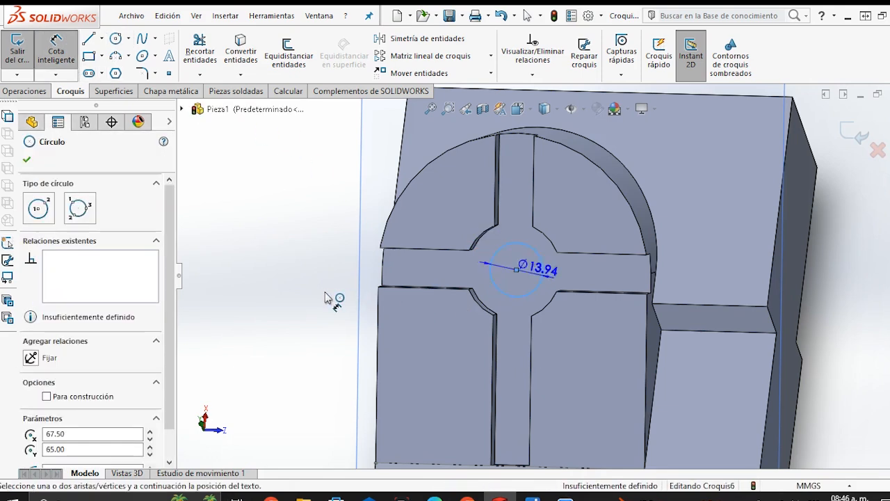
click(328, 298)
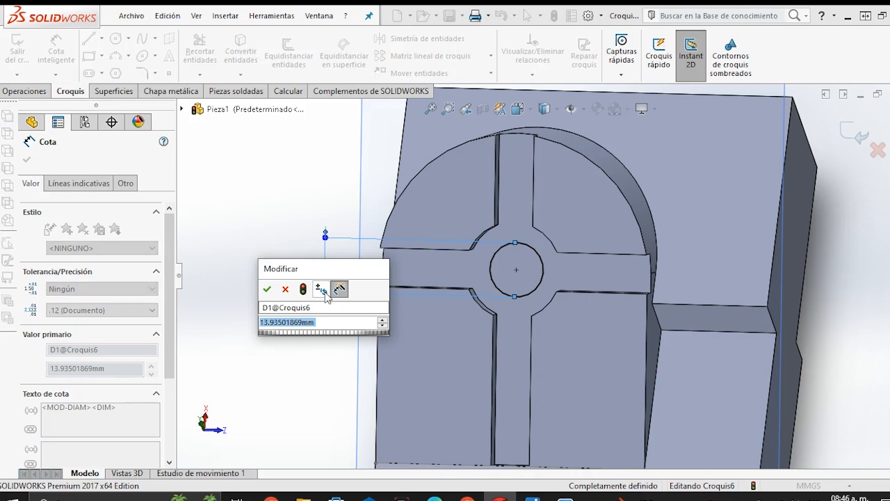
text(15)
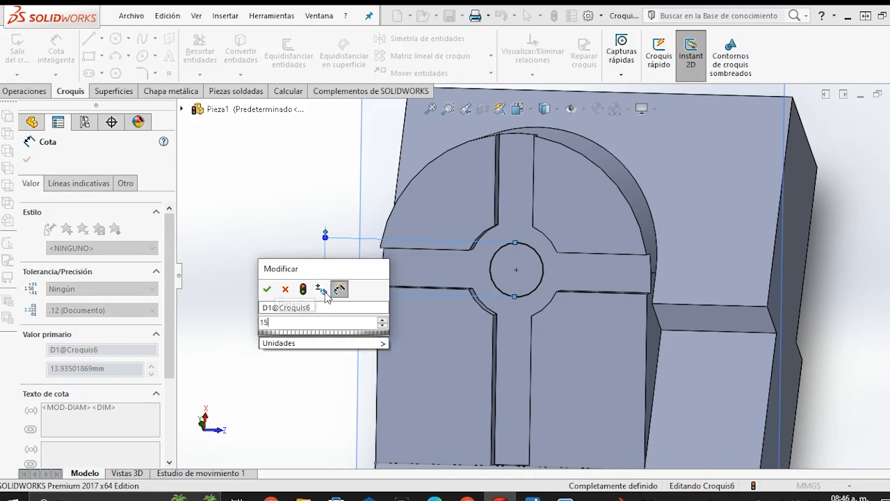
key(Return)
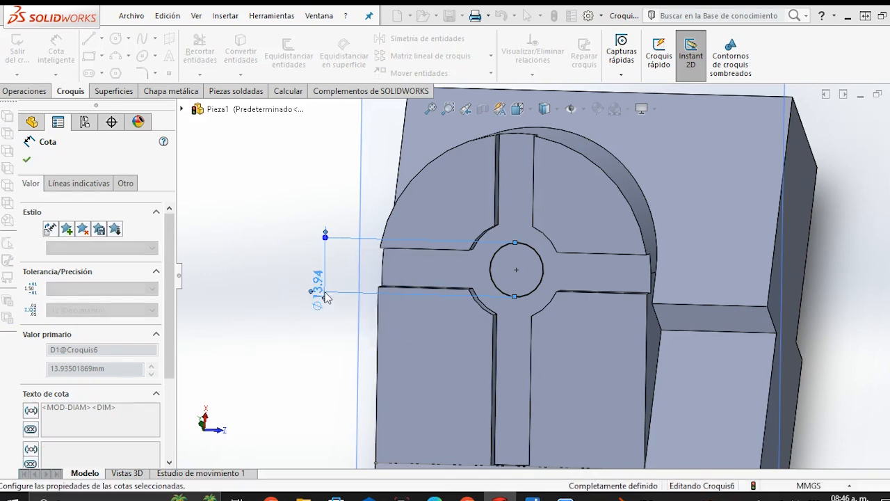
click(26, 159)
Cut-extrude the 15 mm circle through the whole part with the Por todo end condition.
middle_drag(473, 315, 511, 318)
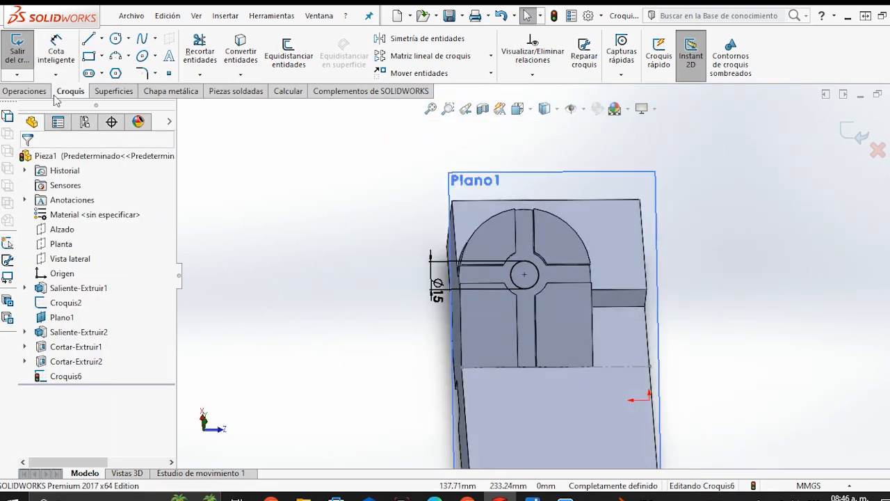
click(31, 91)
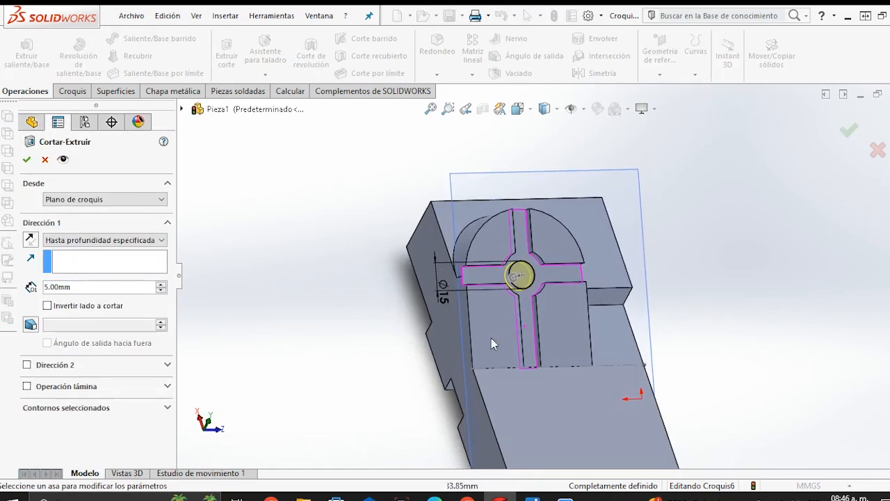
click(73, 200)
click(100, 200)
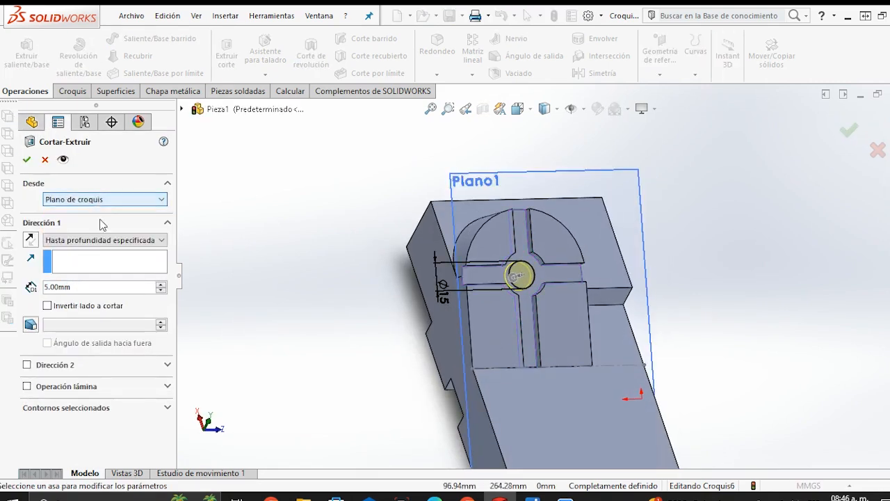
click(100, 240)
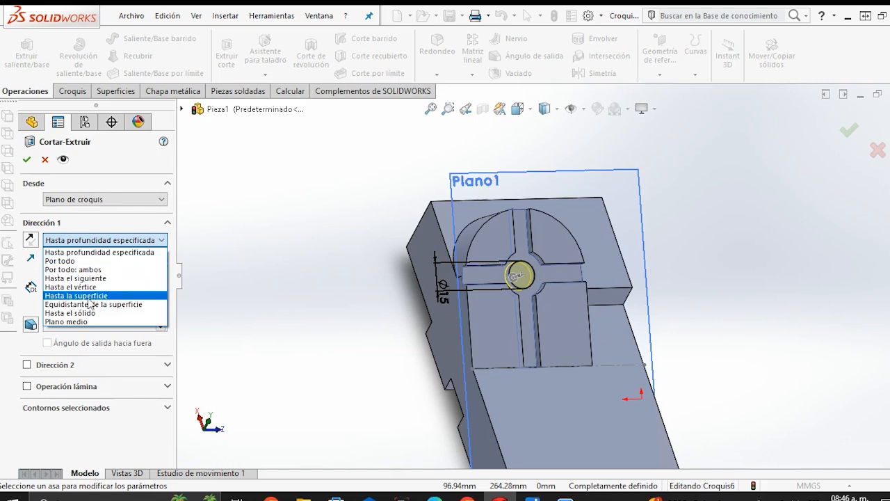
click(76, 261)
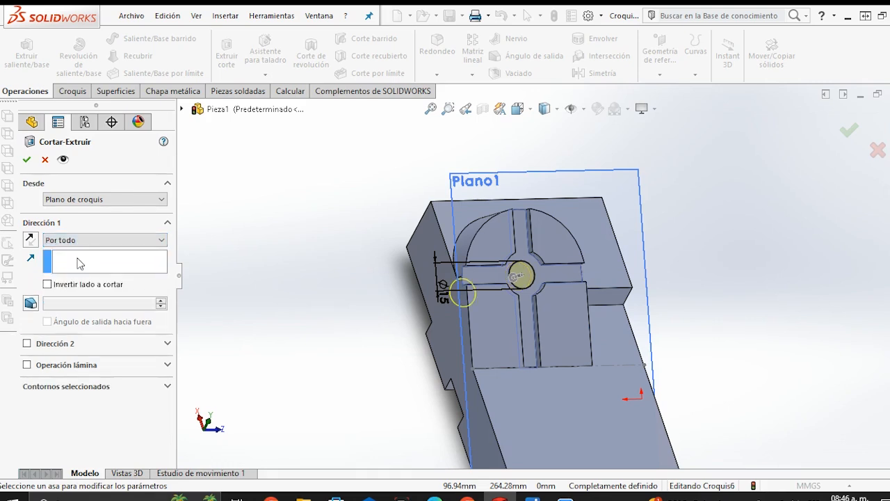
click(27, 159)
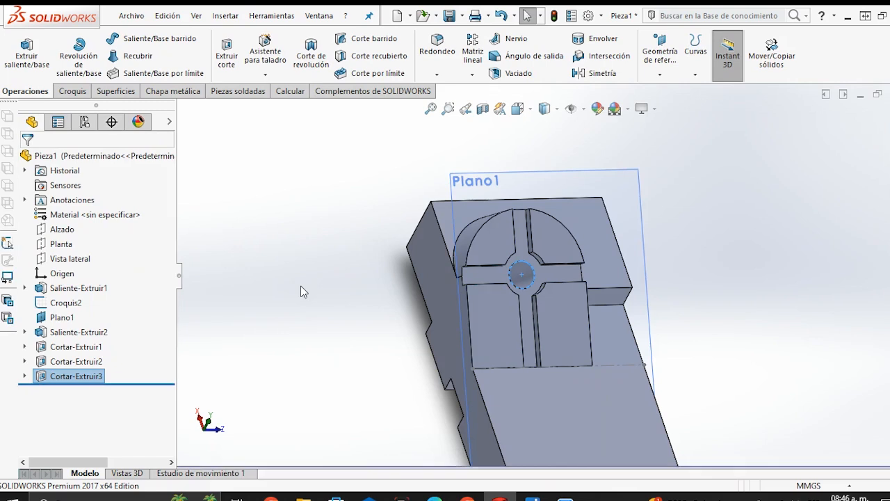
Hide the inclined reference plane Plano1 and show the finished part in a three-dimensional view.
middle_drag(383, 276, 626, 292)
click(570, 214)
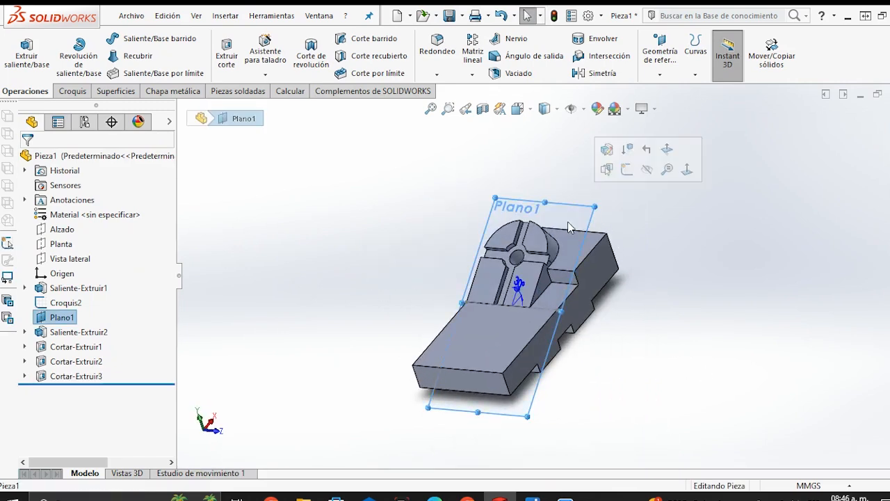
click(647, 170)
middle_drag(618, 313, 588, 366)
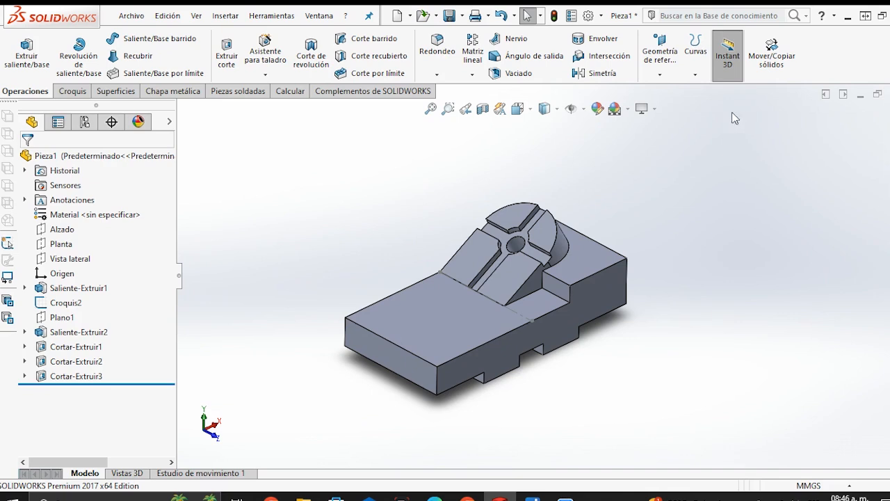
Start defining a new reference plane.
click(666, 77)
click(669, 88)
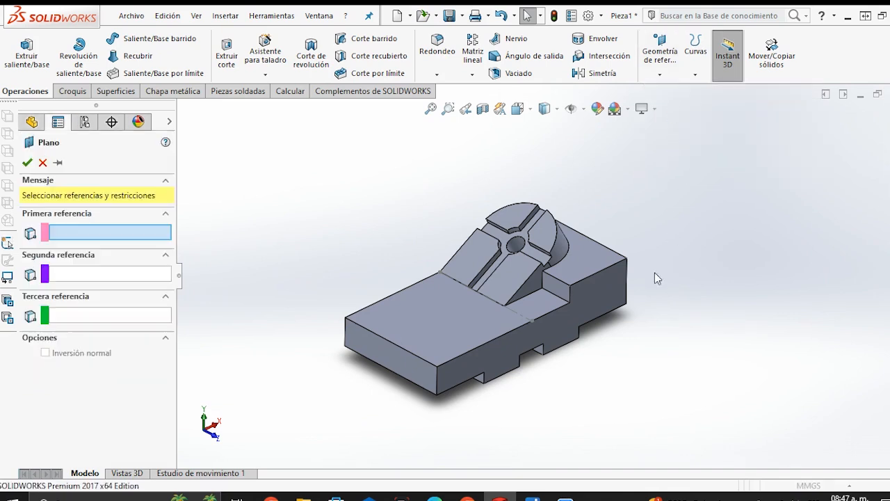
scroll(504, 379, down, 3)
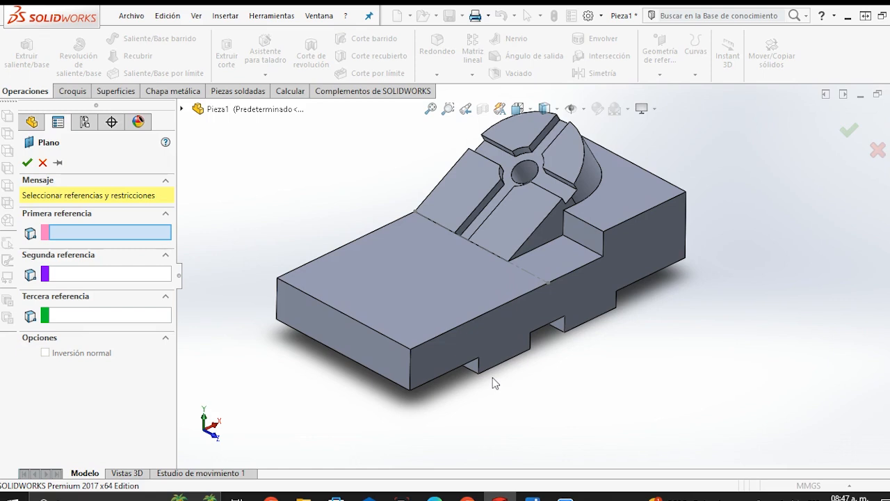
click(454, 350)
click(435, 323)
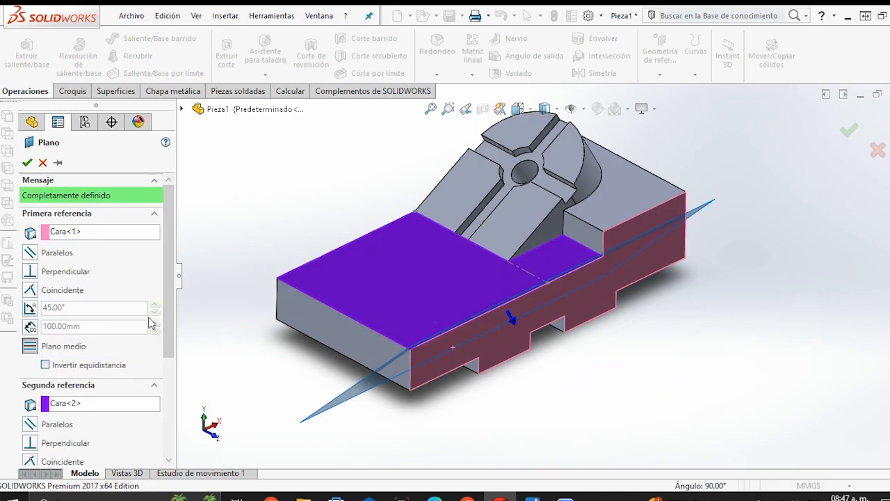
scroll(170, 345, down, 3)
scroll(171, 344, up, 3)
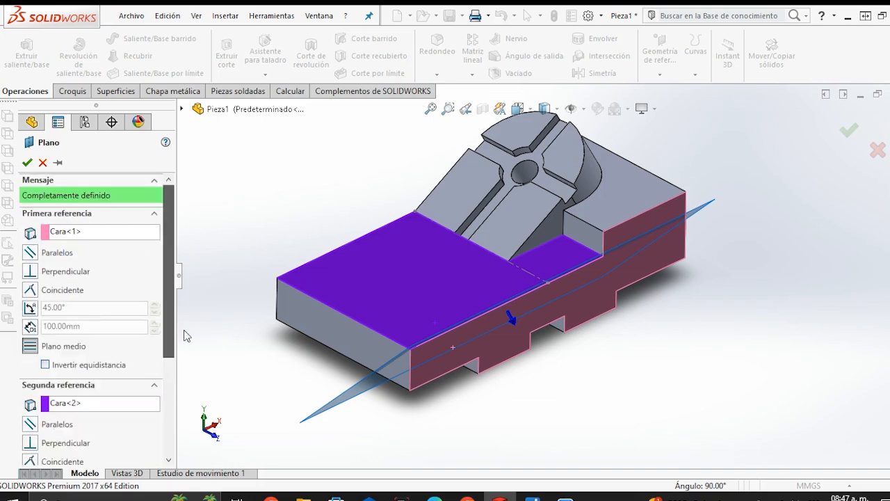
click(30, 309)
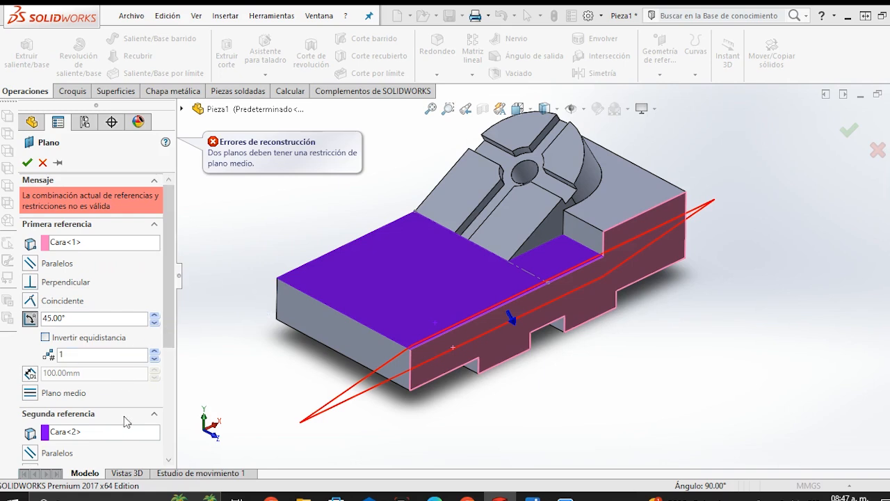
click(128, 429)
right_click(129, 431)
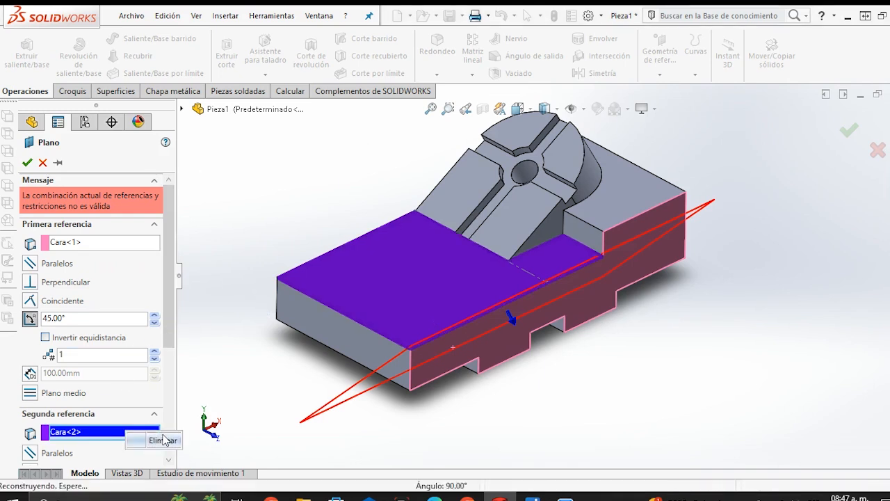
click(167, 438)
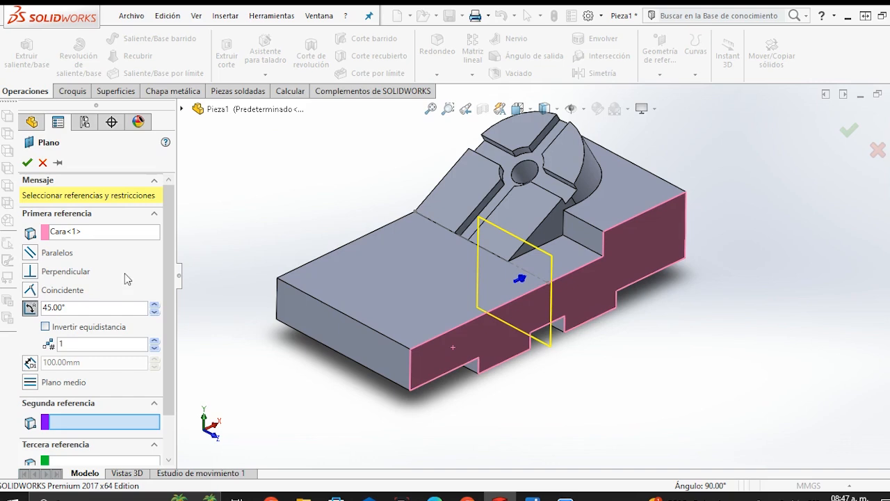
click(119, 236)
right_click(128, 239)
click(148, 244)
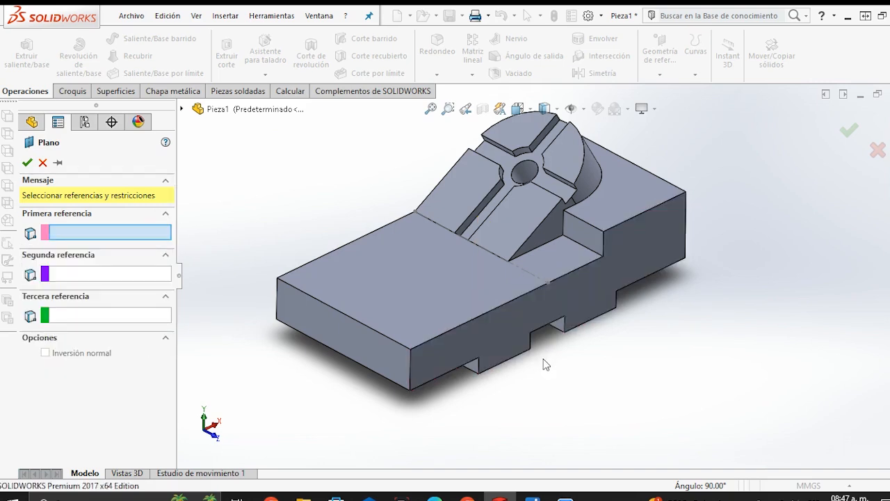
Reference the plane to the lower top face's long front edge and to that face, using the angle constraint.
click(459, 333)
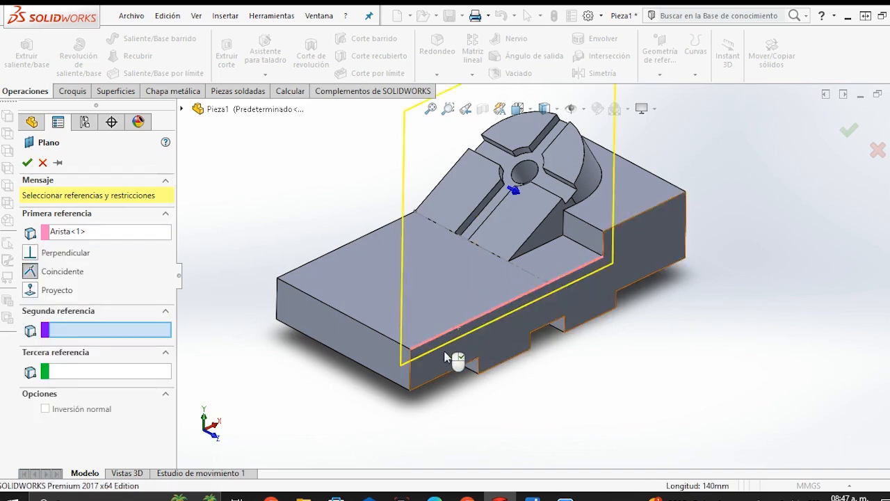
click(431, 329)
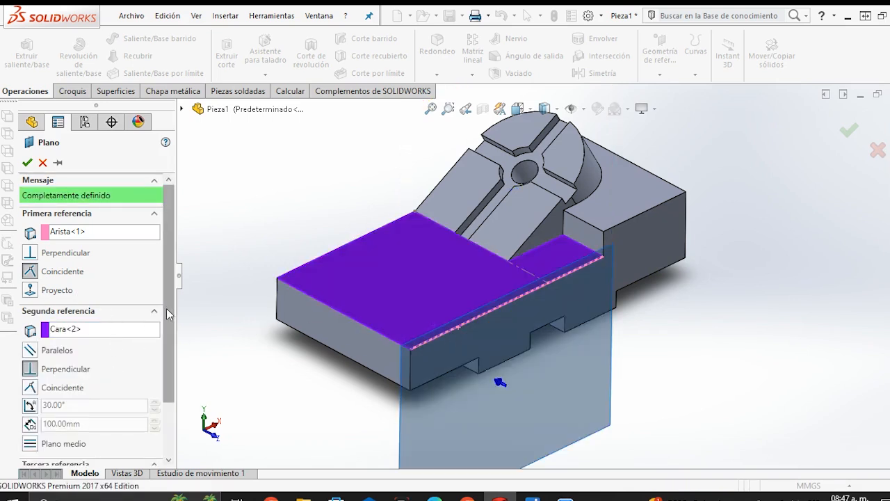
scroll(166, 313, down, 2)
click(30, 373)
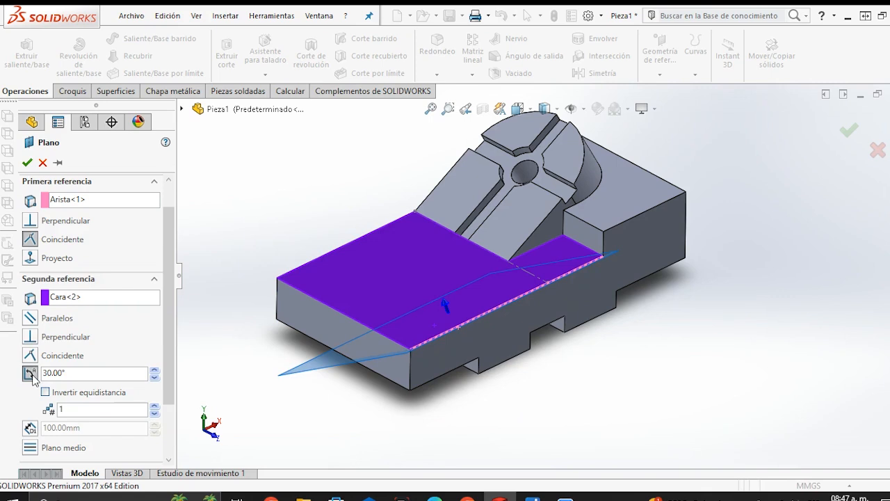
Check the second boss's angle on the reference drawing 2.png and try a plane angle of 110°.
click(533, 497)
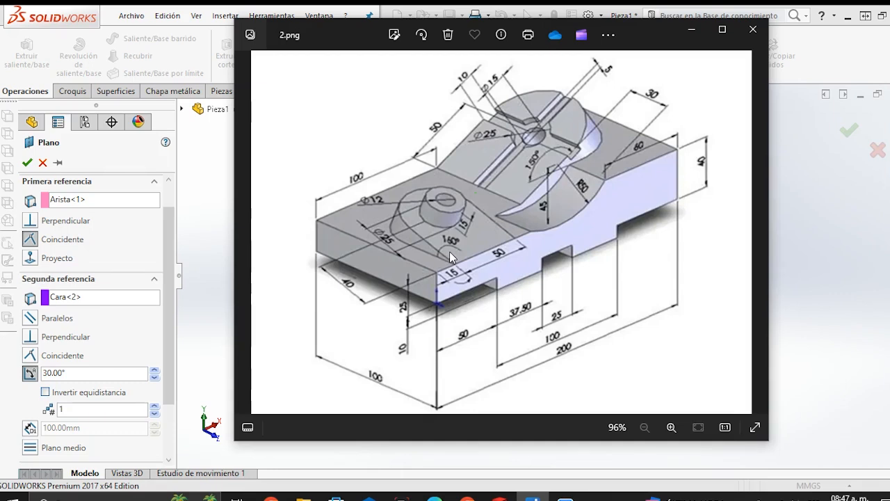
drag(654, 47, 889, 47)
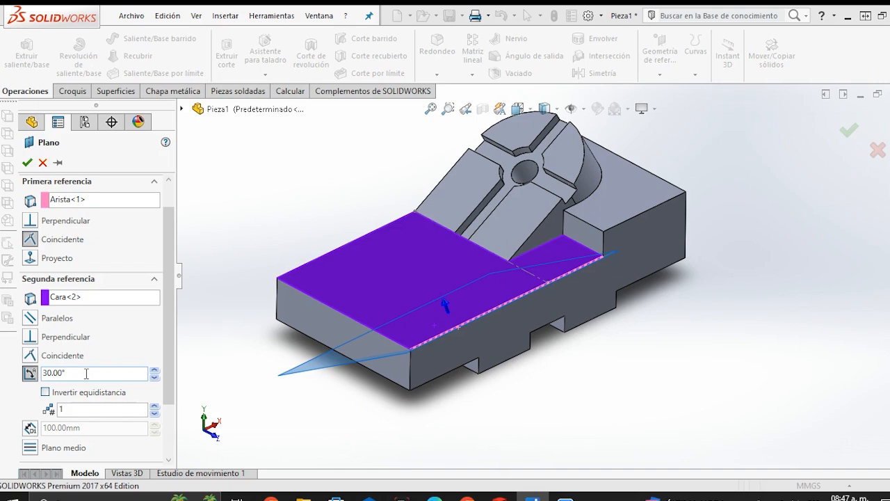
drag(86, 373, 44, 374)
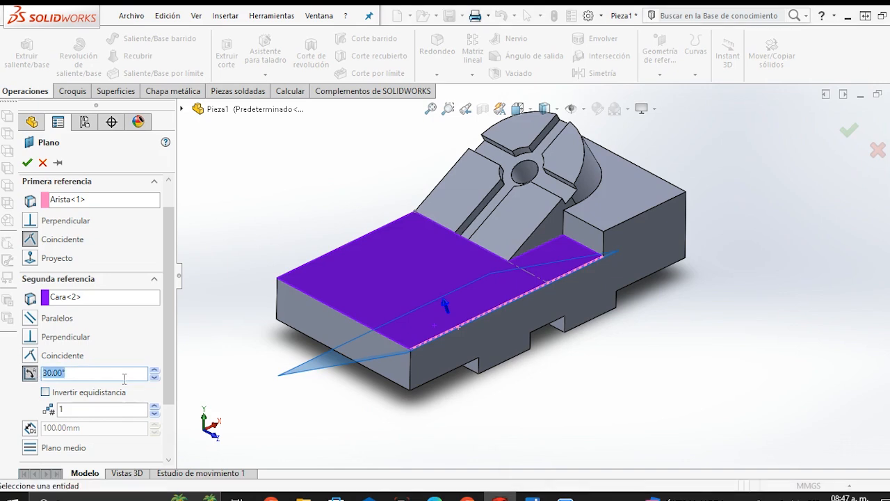
text(110)
key(Return)
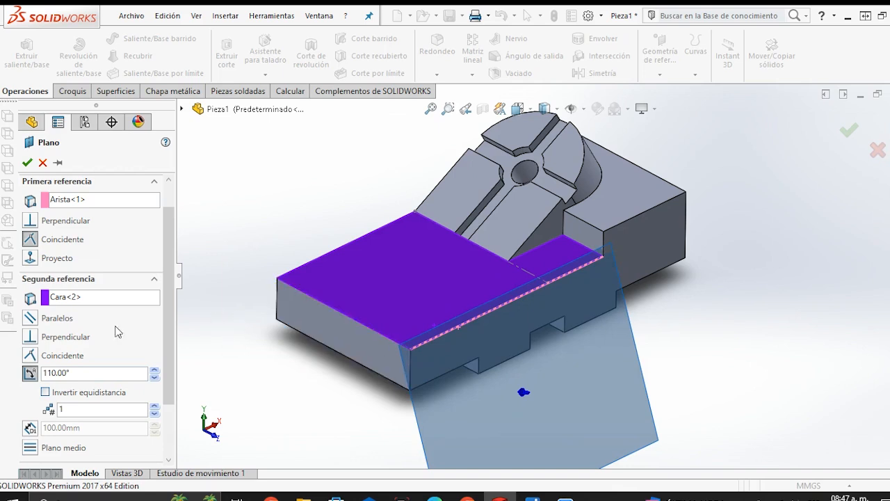
Set the plane's angle to the top face to 160° and create the plane.
drag(82, 372, 38, 372)
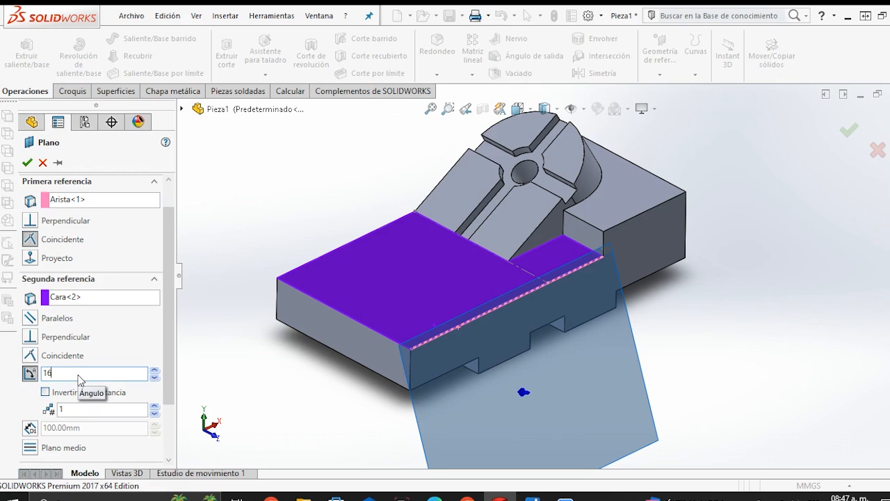
text(160)
key(Return)
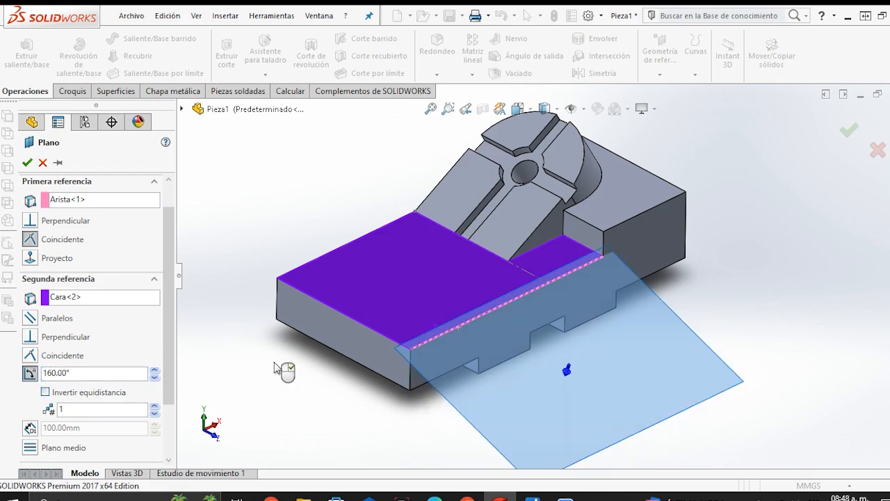
middle_drag(284, 369, 378, 349)
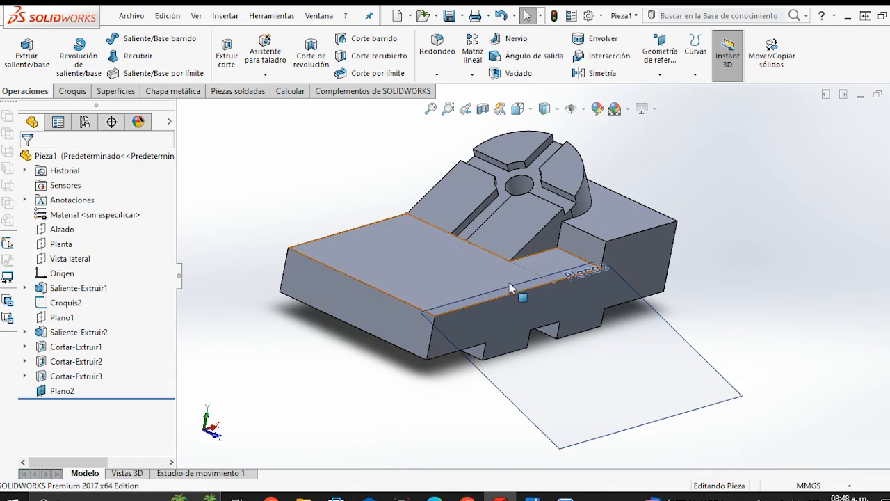
Enlarge the displayed border of Plano2 until it extends past the lower end of the base block.
click(569, 390)
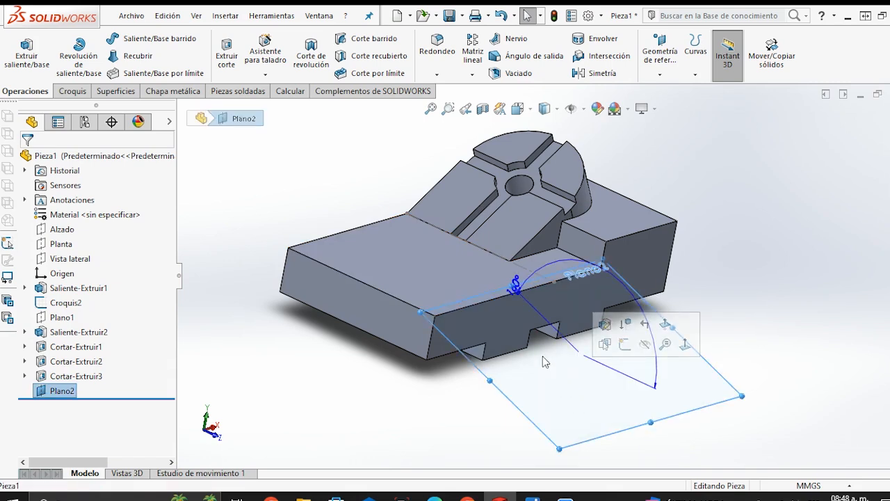
middle_drag(487, 269, 577, 257)
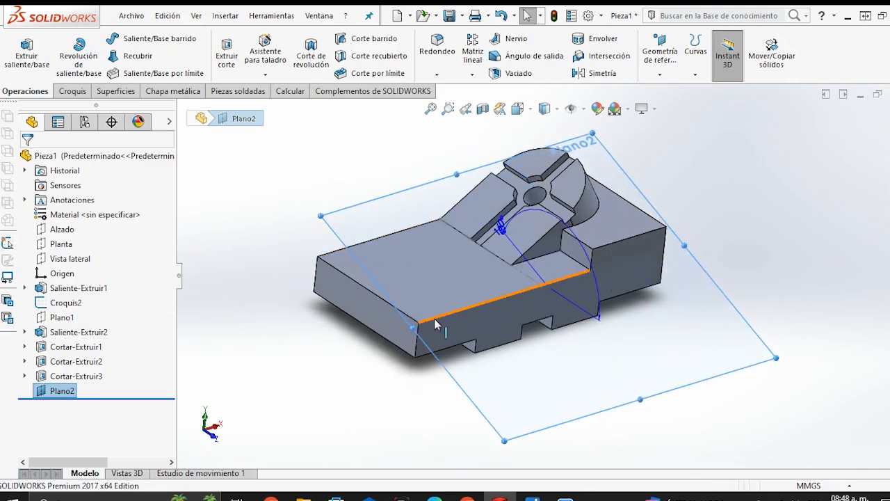
drag(412, 327, 359, 345)
click(327, 377)
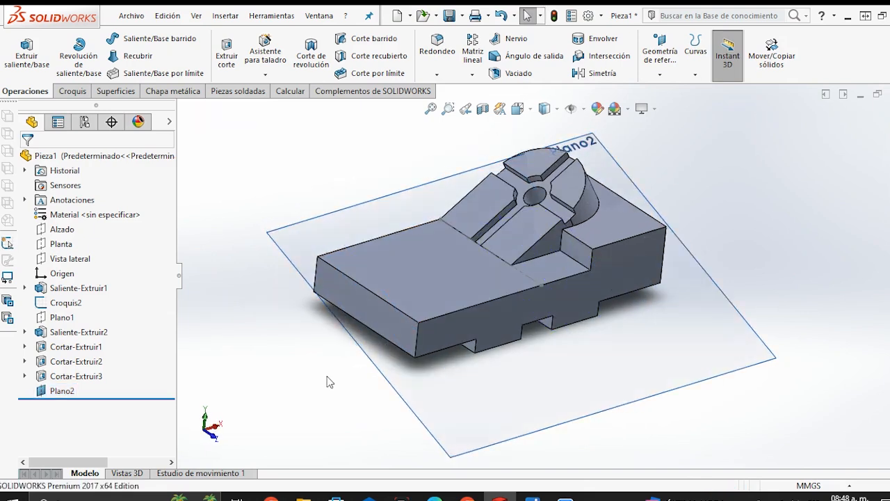
Start a sketch on Plano2 and orient the view normal to the plane.
click(481, 386)
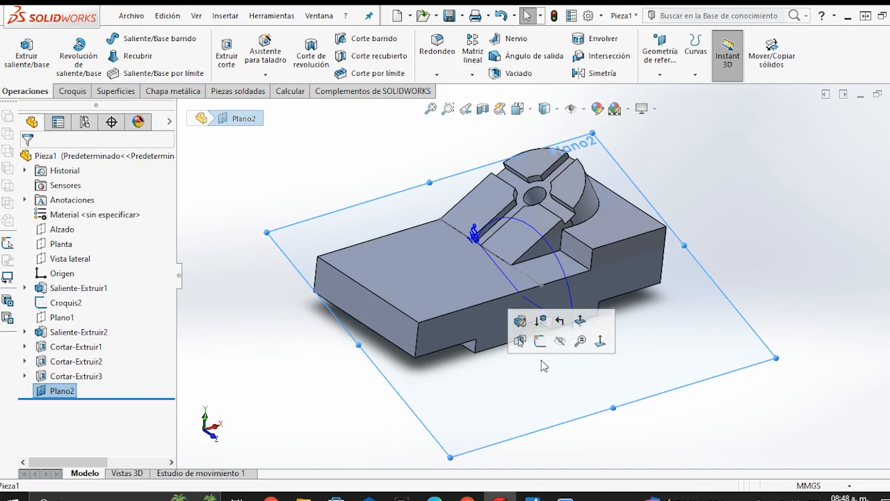
click(540, 341)
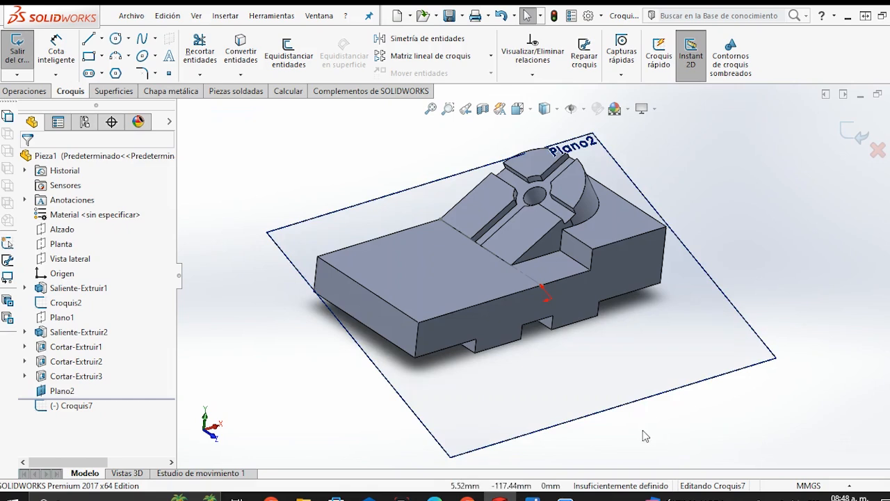
key(space)
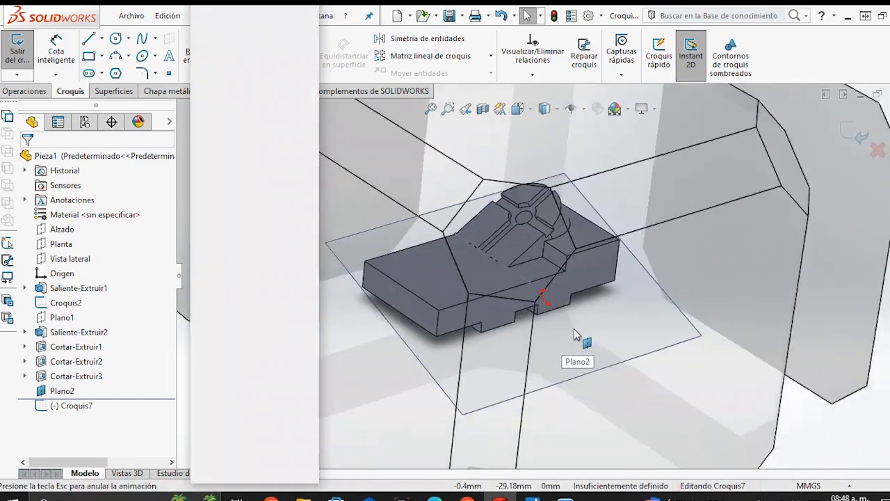
click(566, 244)
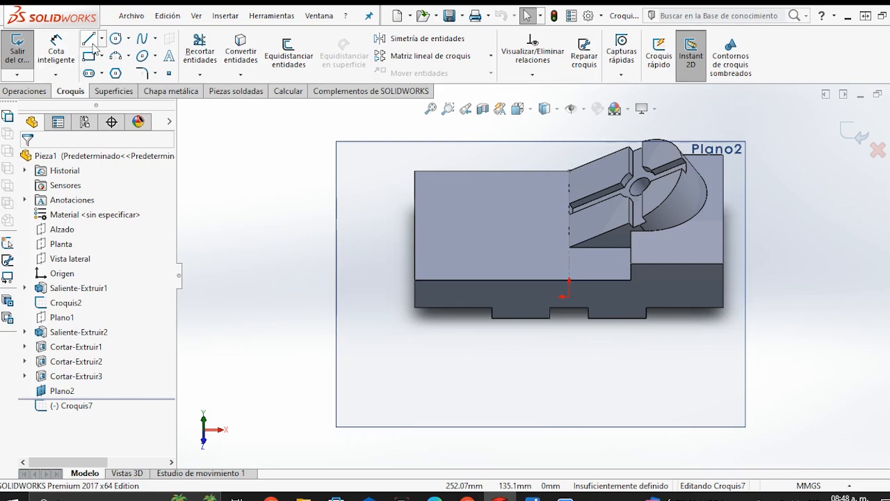
Draw a closed rectangle of lines about 39 mm wide and 30 mm high, with its base on the top face's front edge.
click(427, 280)
click(427, 233)
click(488, 233)
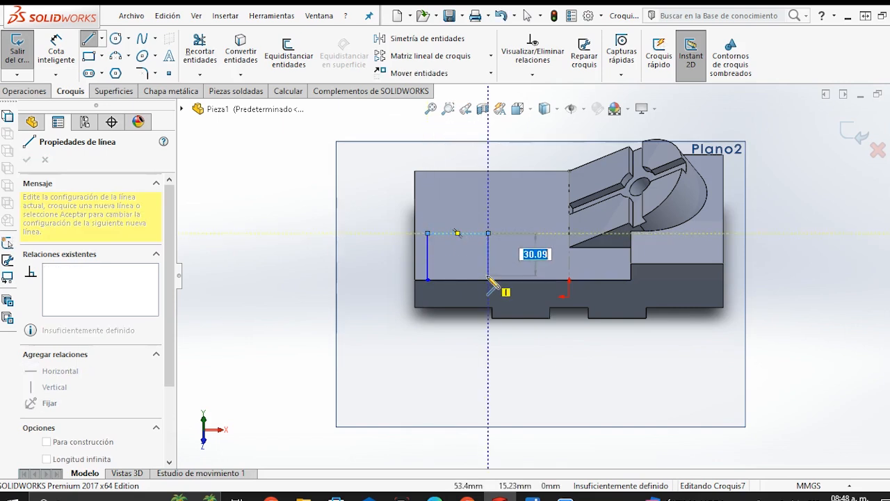
click(488, 279)
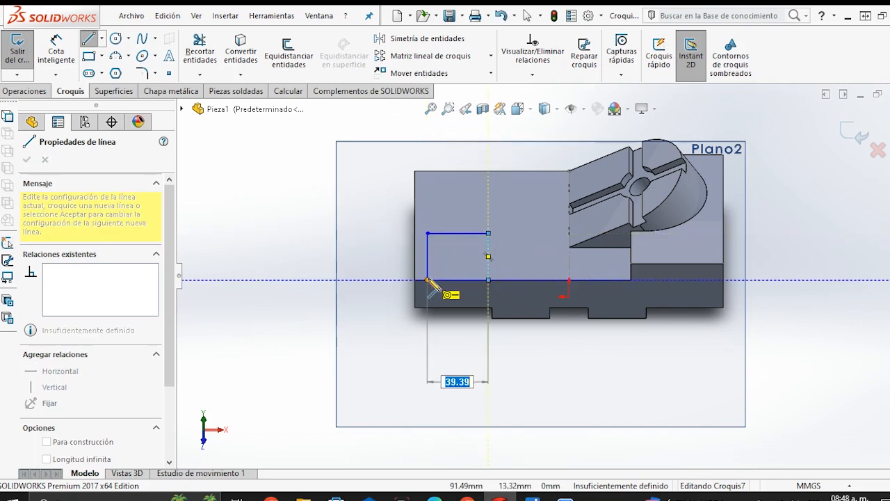
click(427, 279)
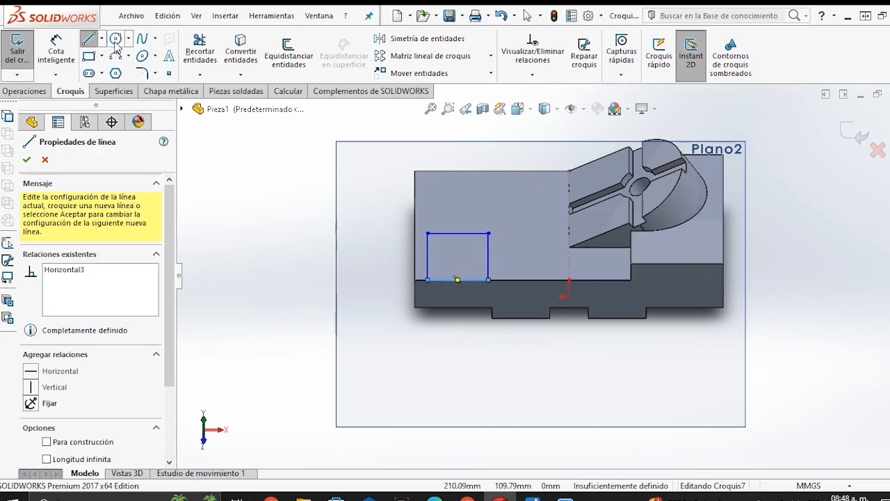
key(Escape)
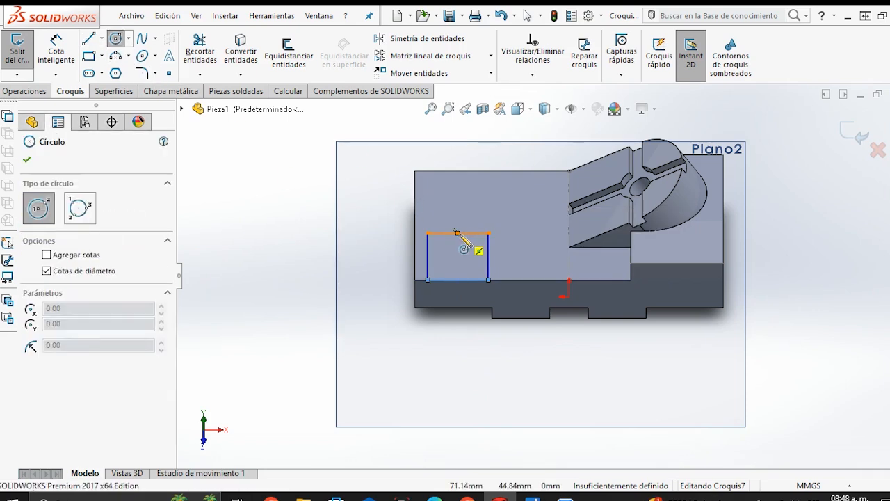
Draw a circle about 39 mm in diameter centred on the midpoint of the rectangle's upper side, reaching both upper corners.
click(457, 233)
click(486, 242)
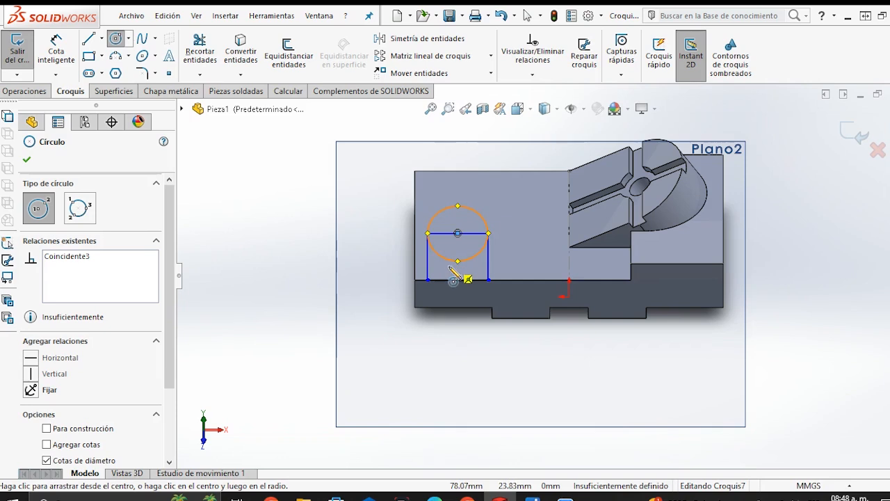
key(Escape)
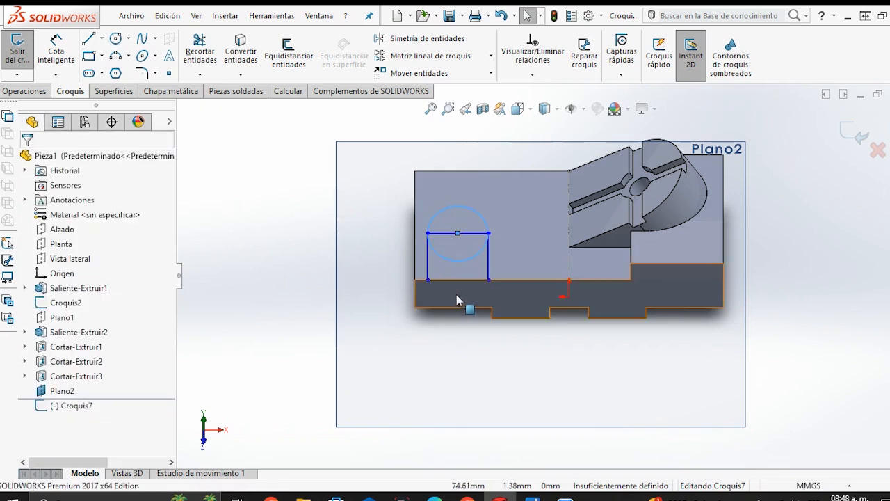
Dimension the circle's diameter as 50 mm.
click(70, 48)
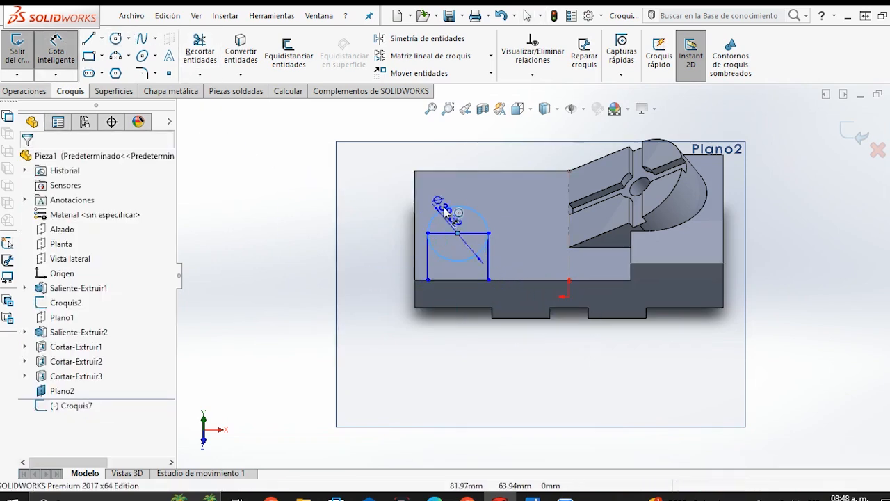
click(391, 208)
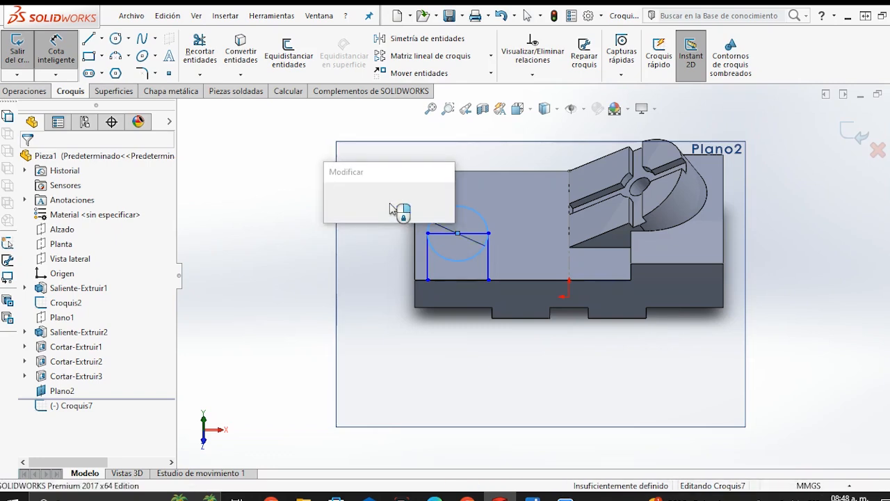
key(Return)
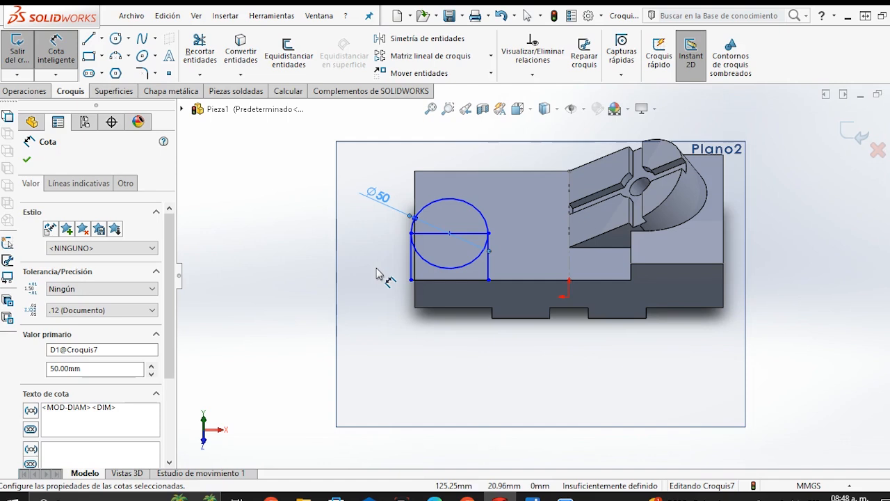
Dimension the height of the rectangle's outer vertical side as 40 mm.
click(413, 266)
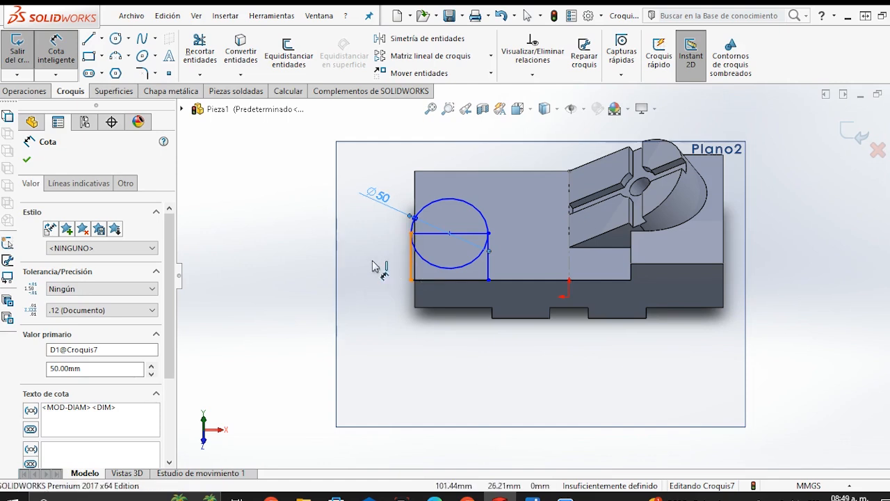
click(310, 264)
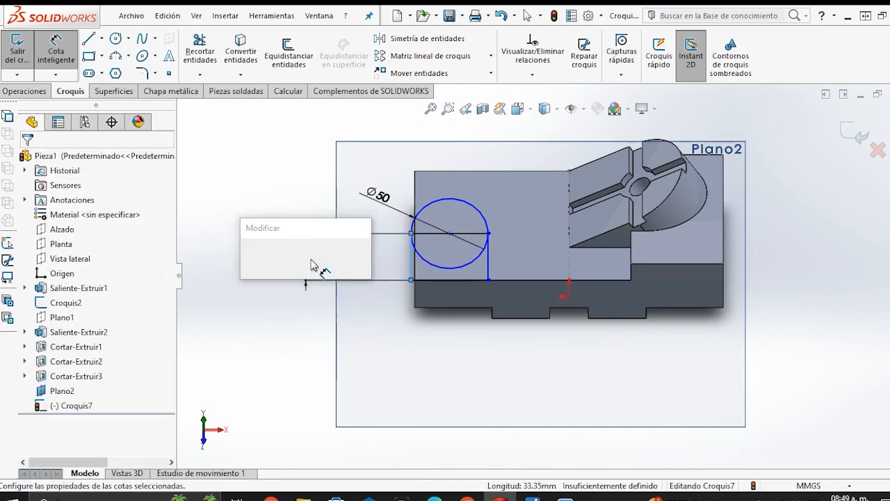
text(40)
key(Return)
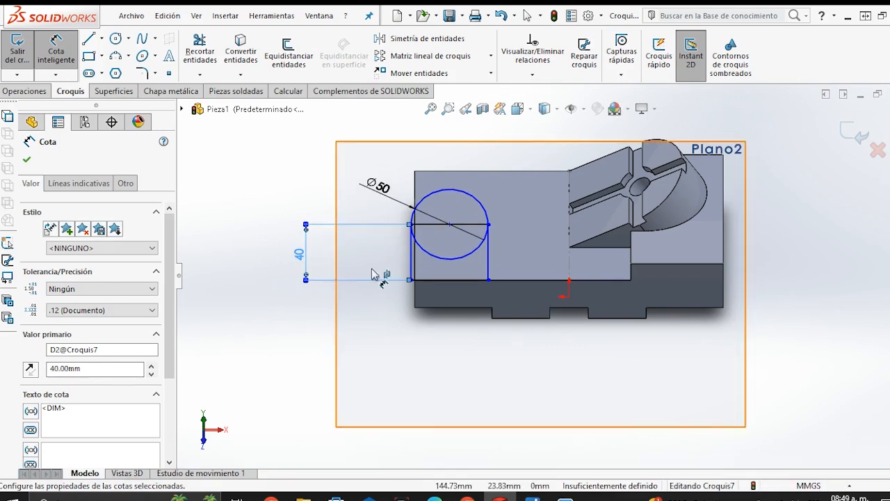
scroll(409, 280, down, 5)
key(Escape)
key(Escape)
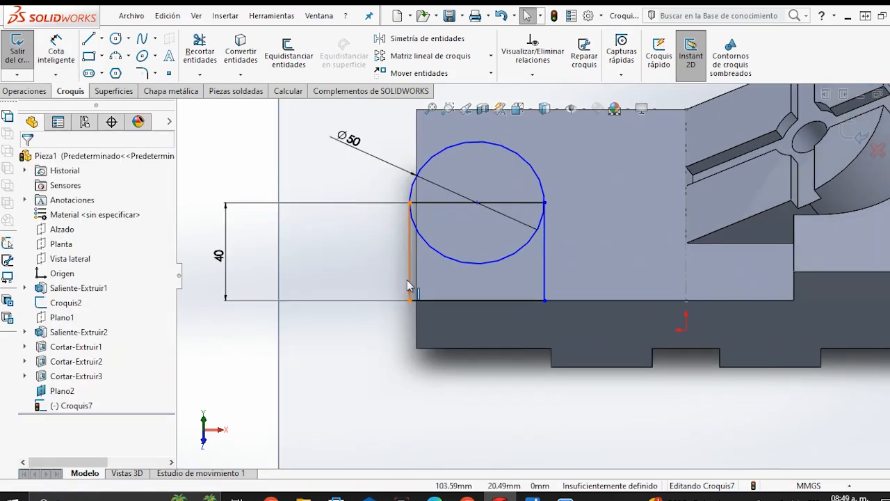
Make the rectangle's outer vertical line collinear with the adjacent side edge of the block's top face.
click(410, 283)
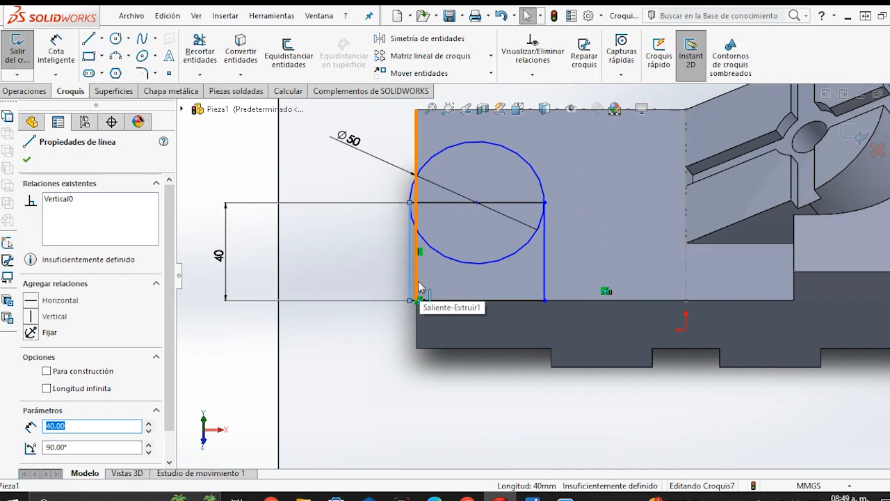
ctrl+click(416, 285)
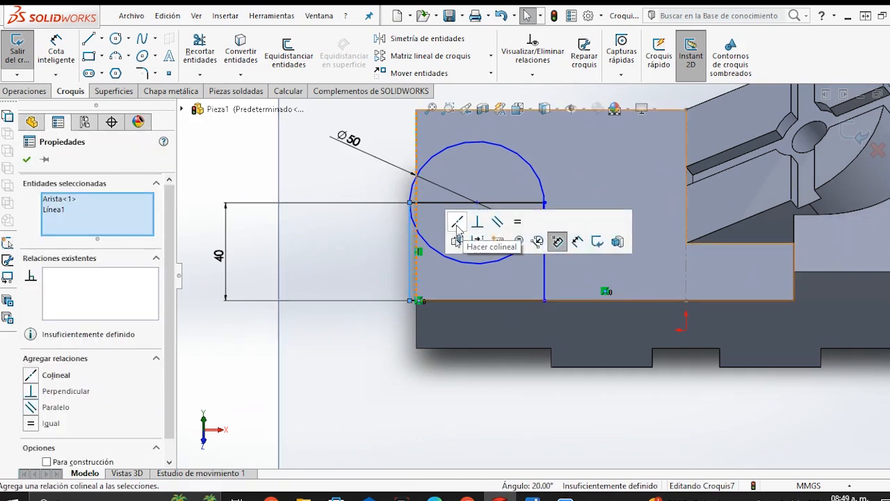
click(456, 222)
click(272, 340)
scroll(269, 341, up, 2)
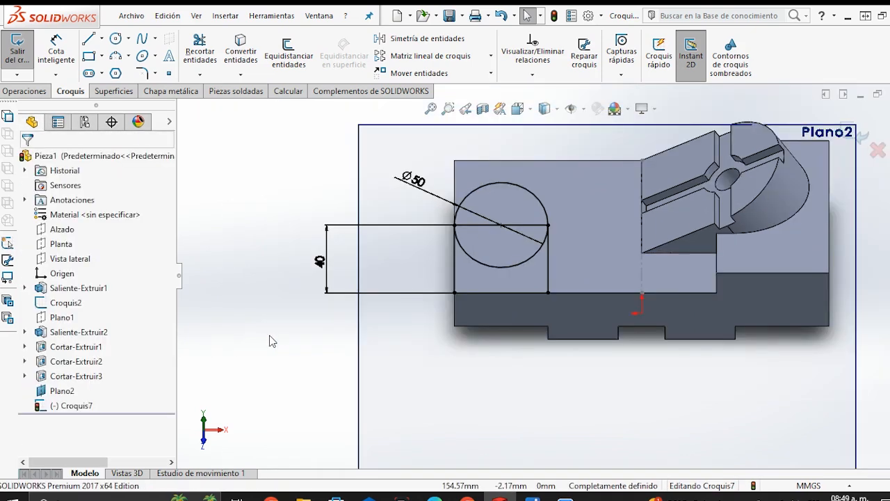
Start an Extruded Boss from the sketch and select the three regions that form the rounded profile.
scroll(489, 373, up, 1)
middle_drag(491, 372, 487, 327)
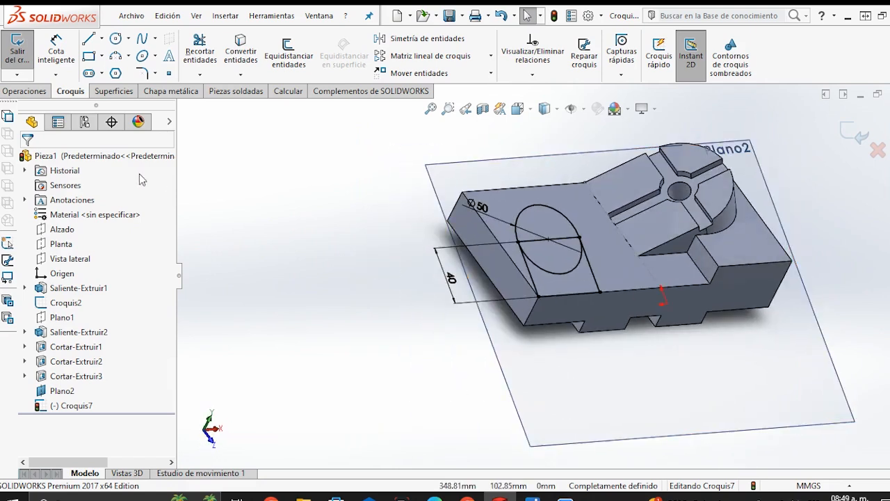
click(35, 93)
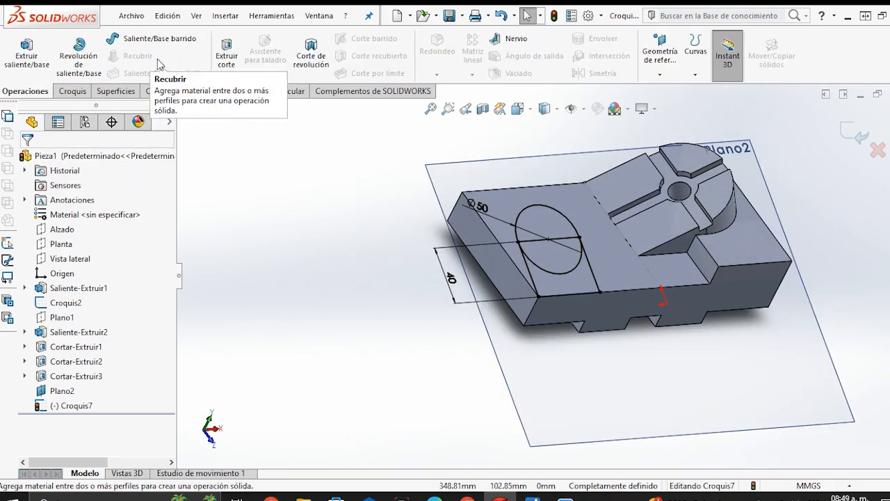
click(28, 52)
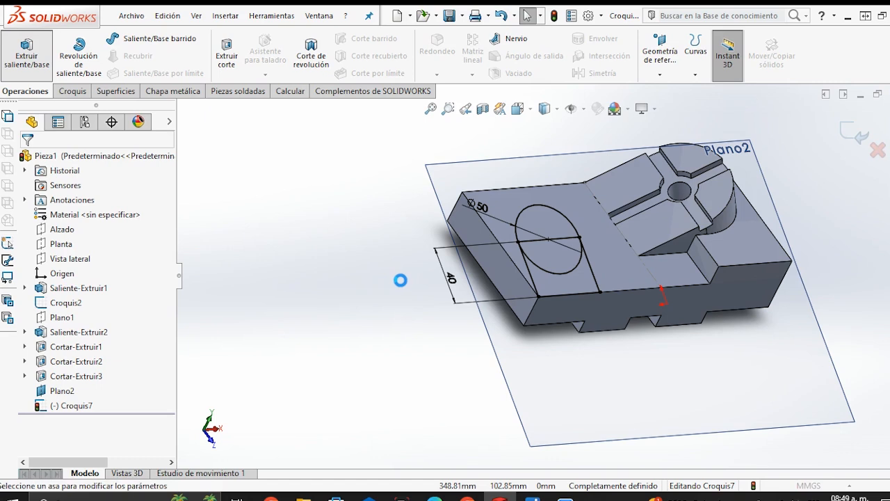
click(573, 270)
scroll(566, 263, down, 2)
click(565, 262)
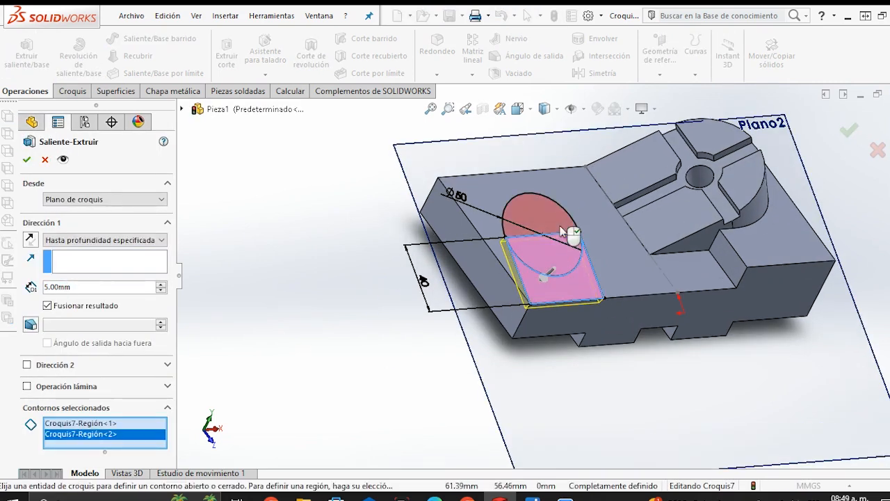
click(523, 235)
Extrude the rounded profile with the end condition Up To Body (Hasta el sólido), using the existing block as the target body.
click(128, 240)
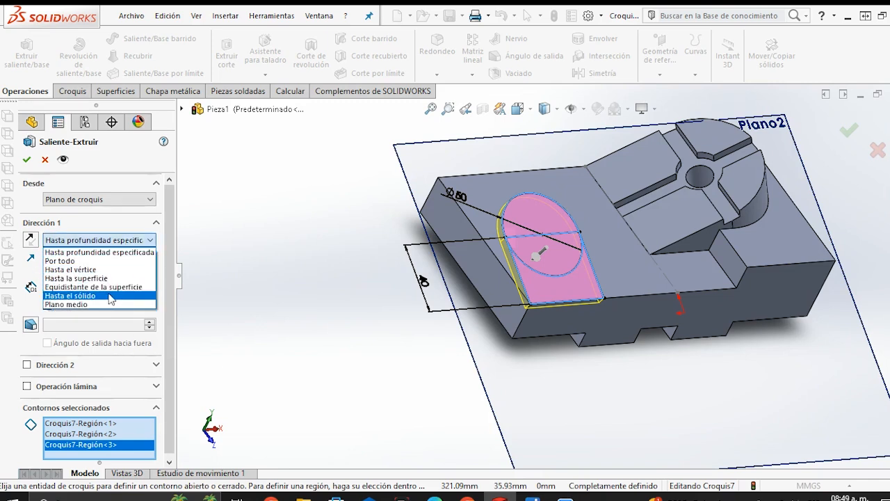
click(111, 295)
click(469, 237)
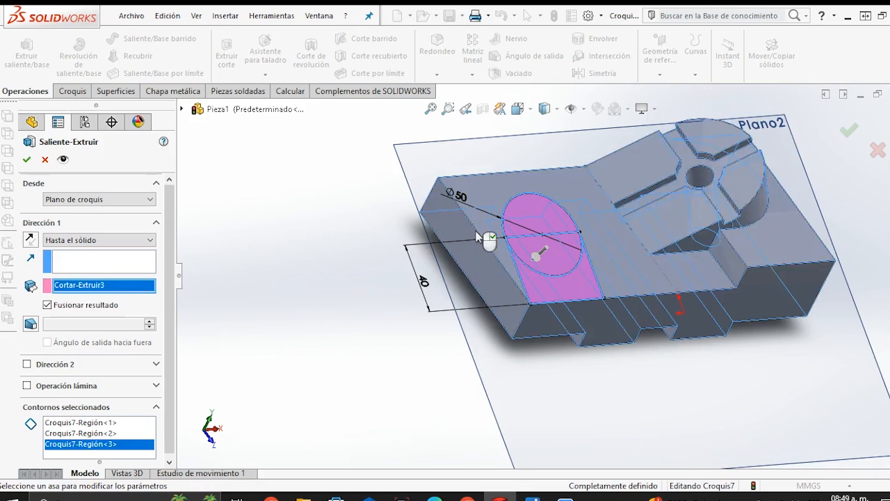
click(27, 159)
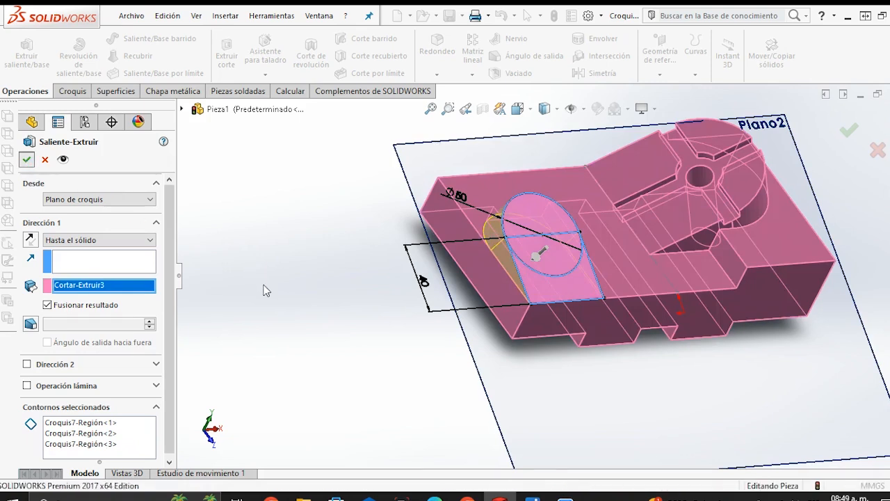
Sketch a circle about 20 mm in diameter on the new inclined face, concentric with its rounded end.
click(534, 255)
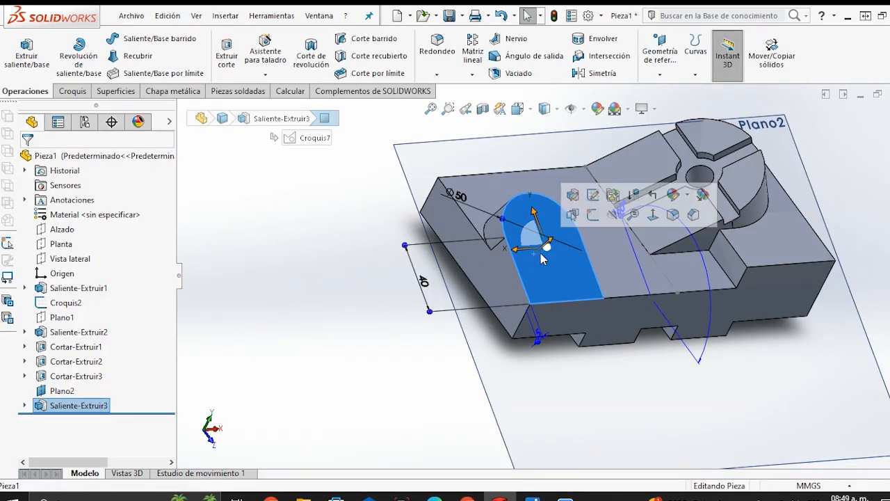
click(590, 214)
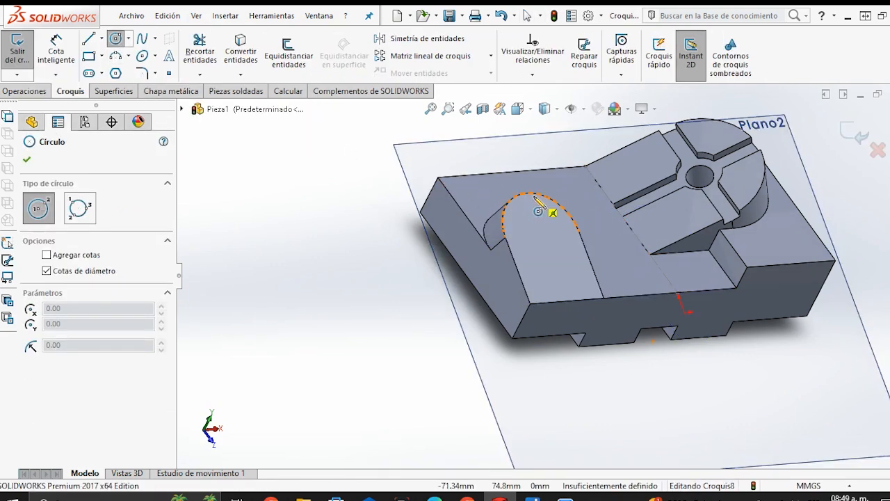
click(542, 235)
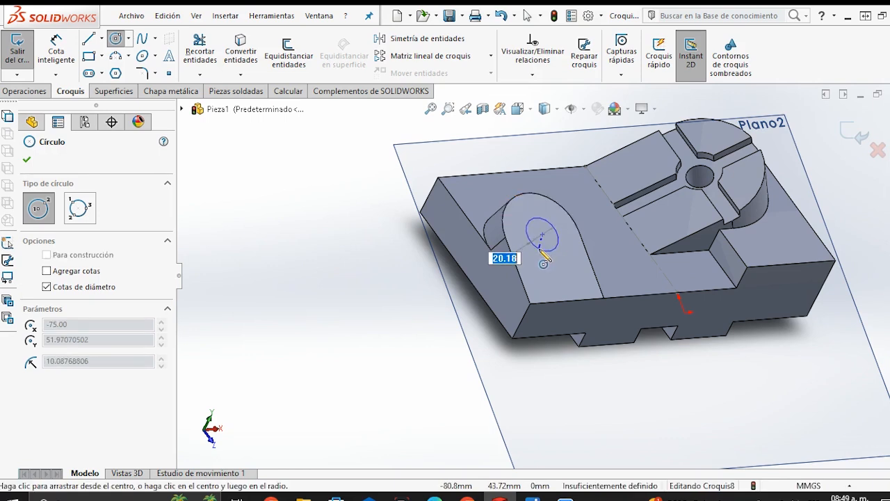
click(547, 250)
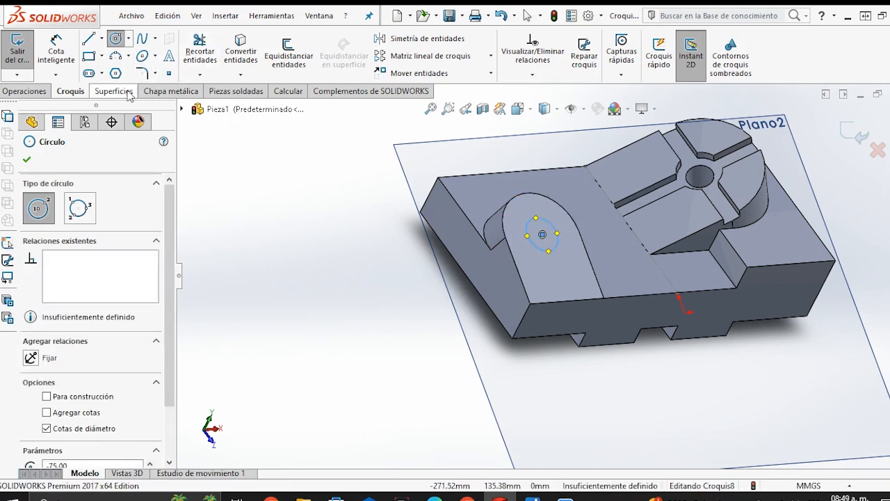
Dimension the circle's diameter as 25 mm.
click(56, 58)
click(542, 248)
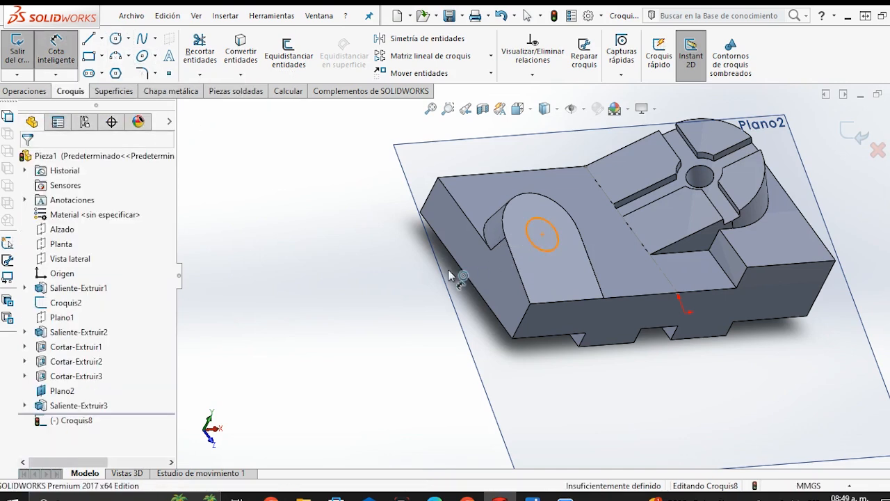
click(414, 285)
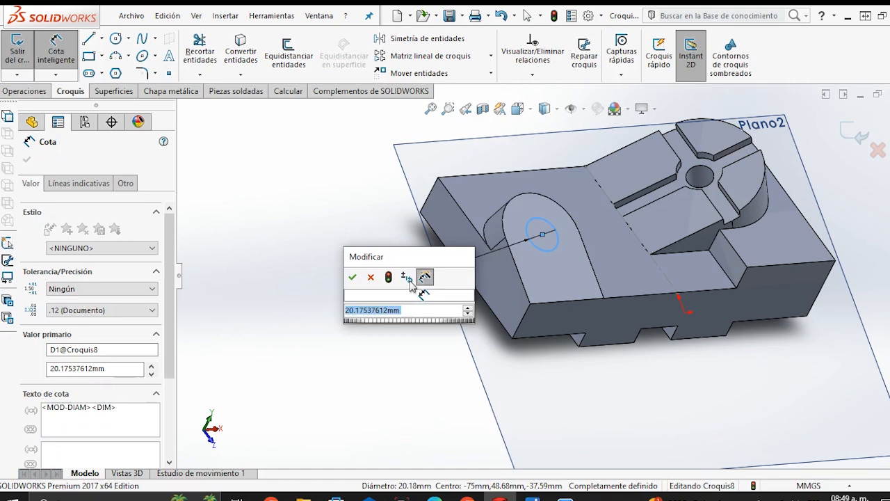
text(25)
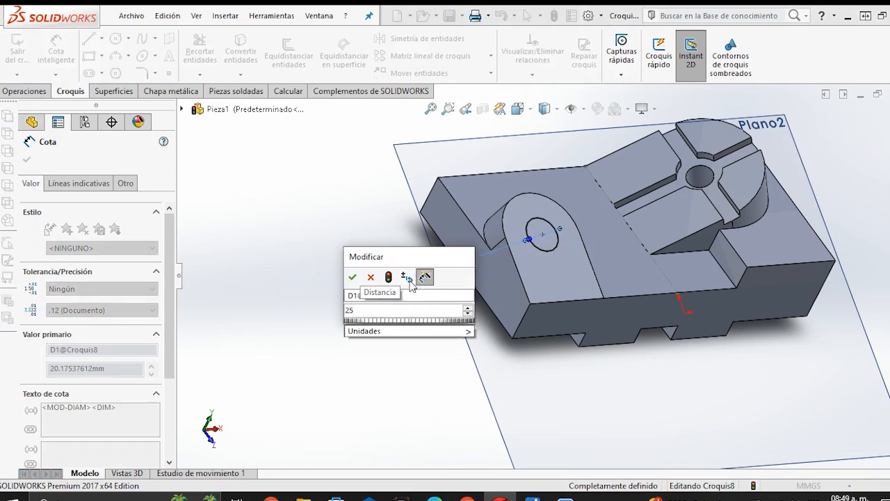
key(Return)
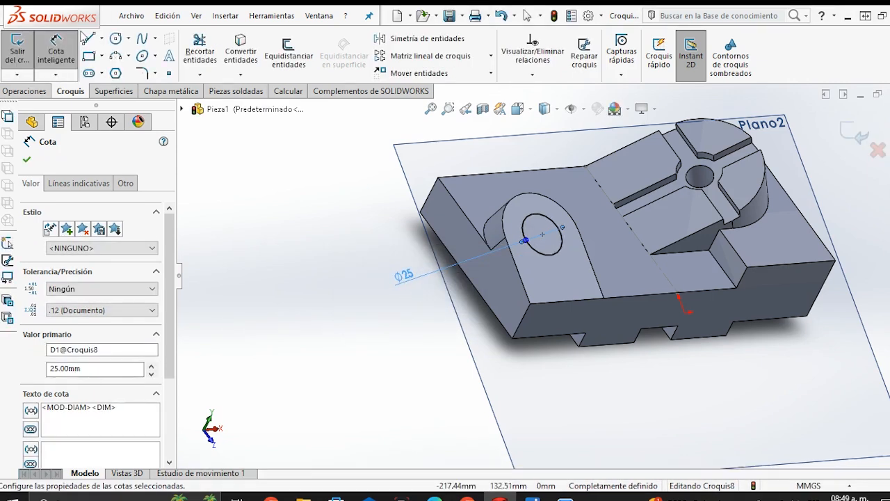
Extrude the 25 mm circle as a boss to a depth of 15 mm, merged with the block.
click(25, 91)
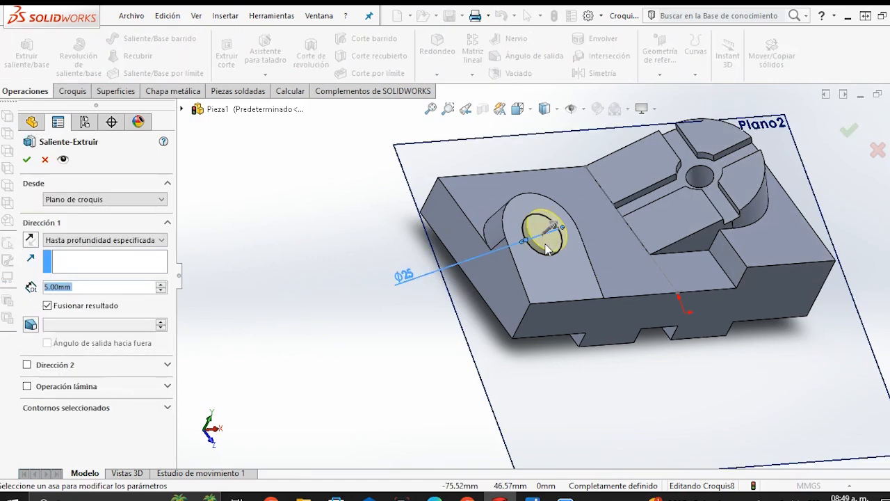
text(15)
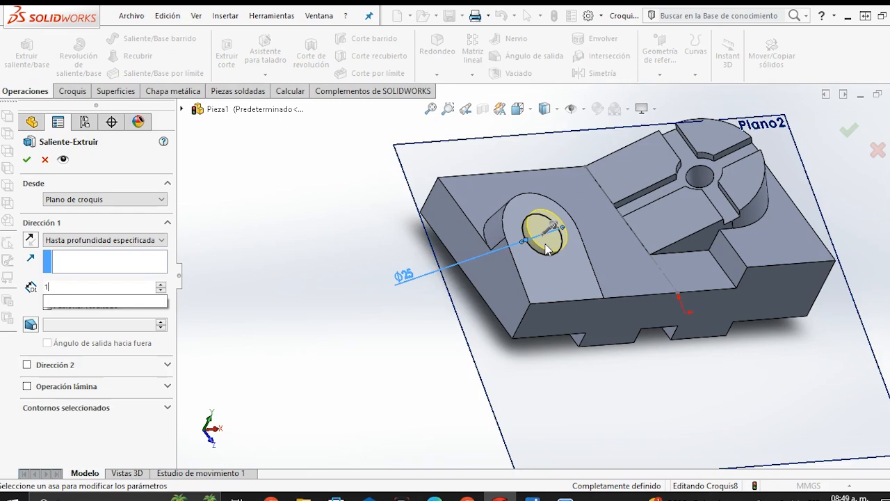
key(Return)
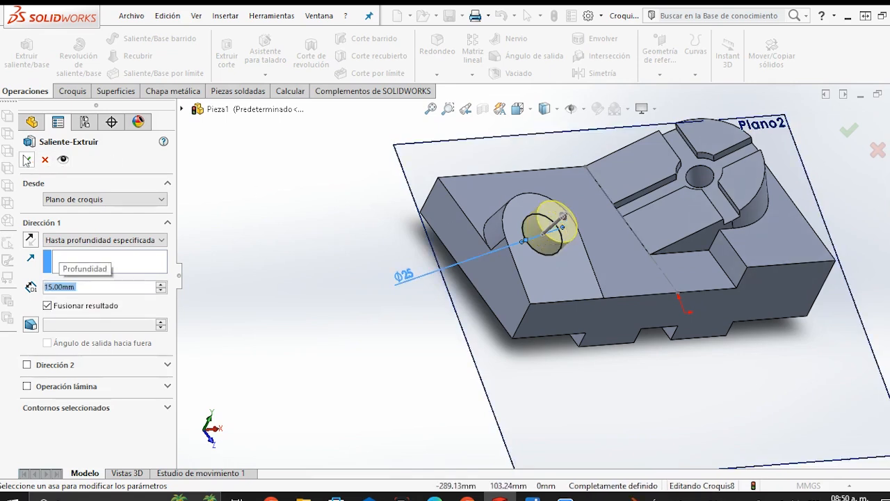
key(Return)
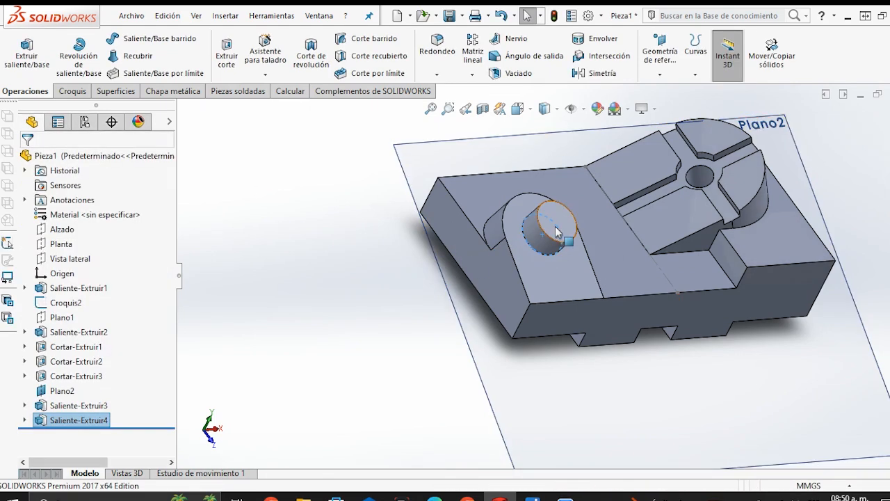
Sketch a circle about 15 mm in diameter on the cylindrical boss's end face, concentric with the boss.
click(556, 233)
click(611, 197)
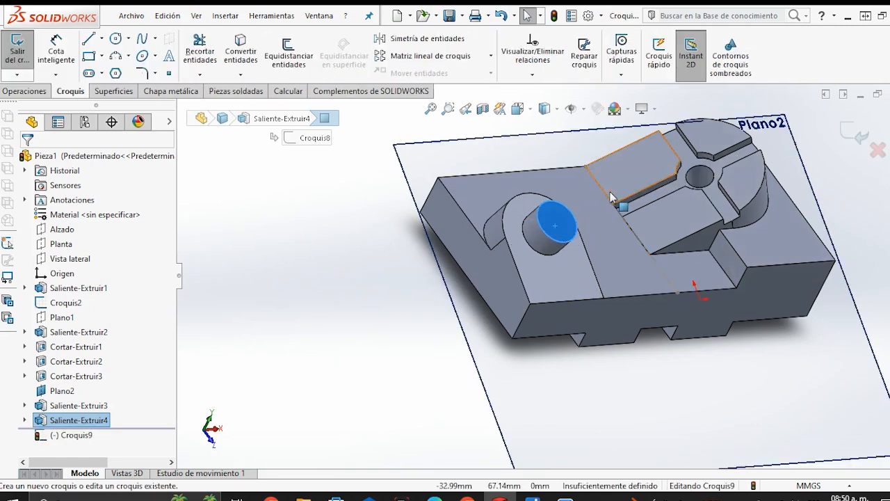
click(335, 274)
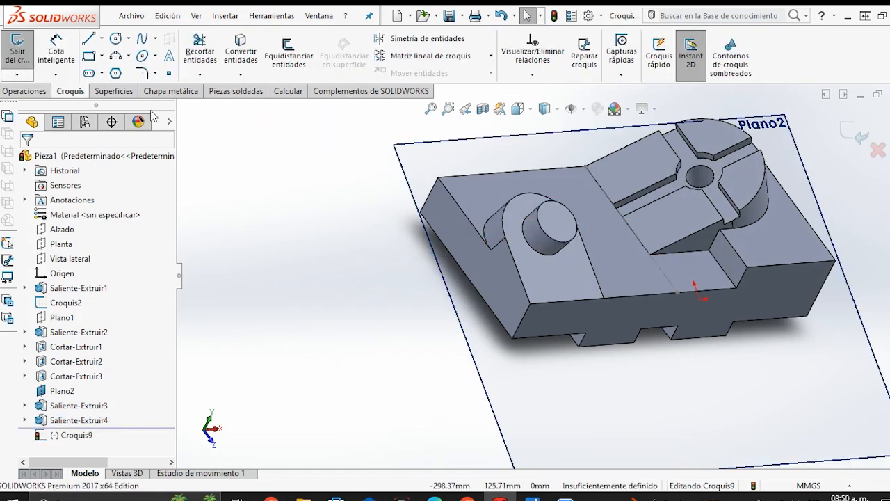
click(115, 42)
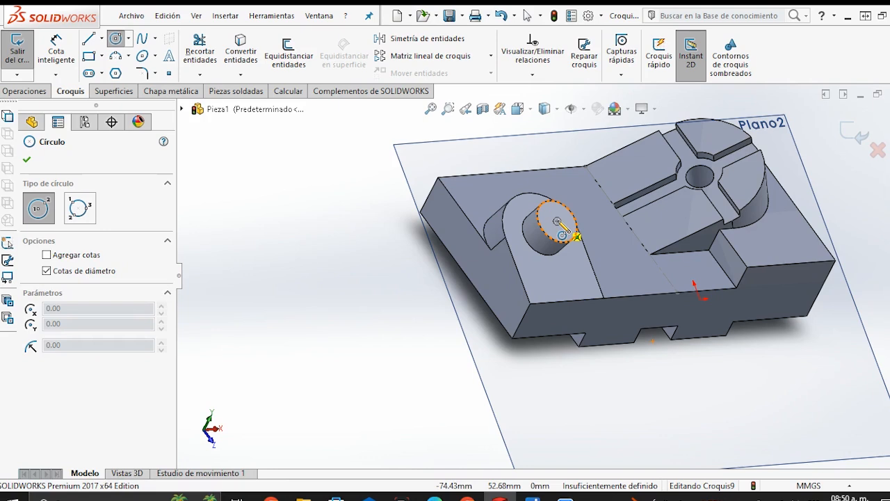
click(557, 221)
click(568, 221)
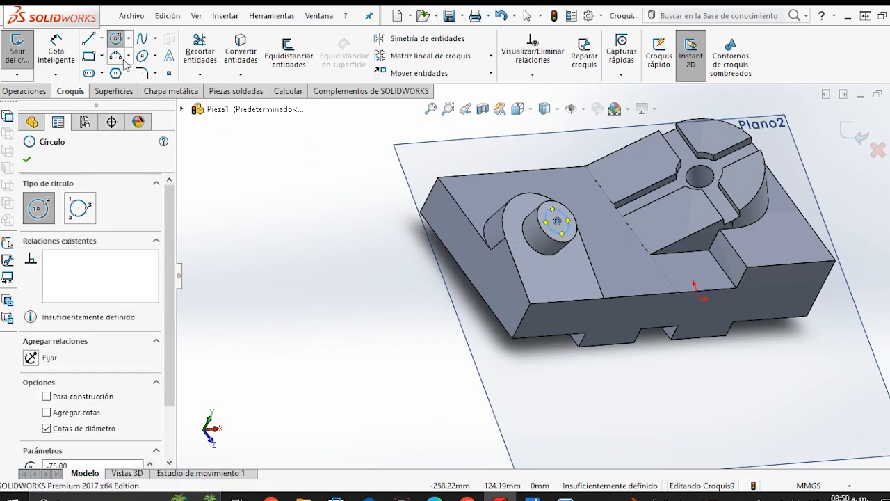
Dimension the diameter of the circle on the boss's end face as 12 mm.
click(56, 49)
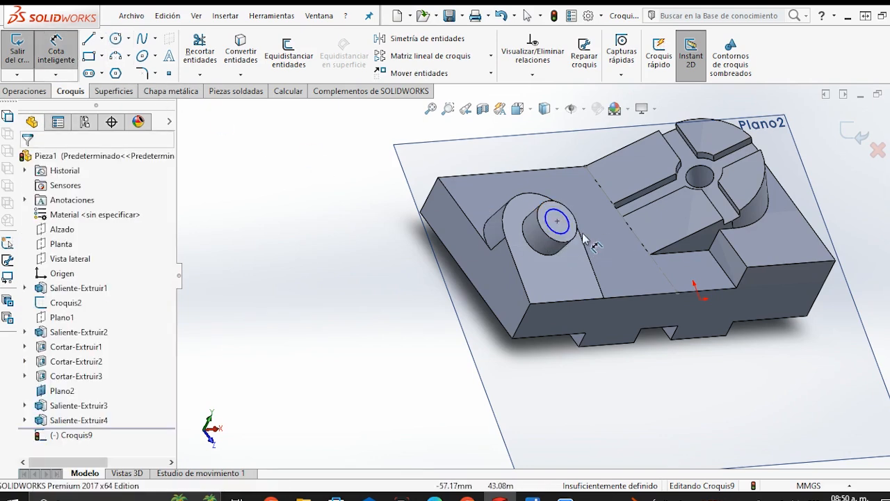
click(559, 236)
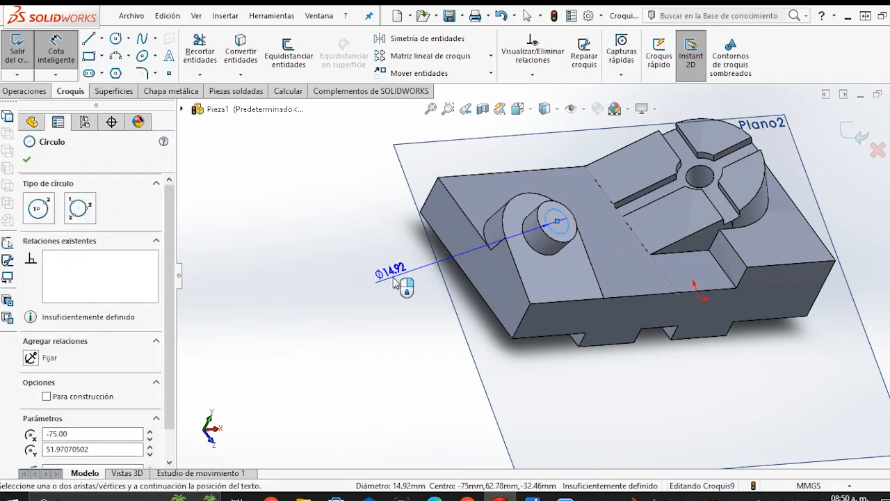
click(393, 281)
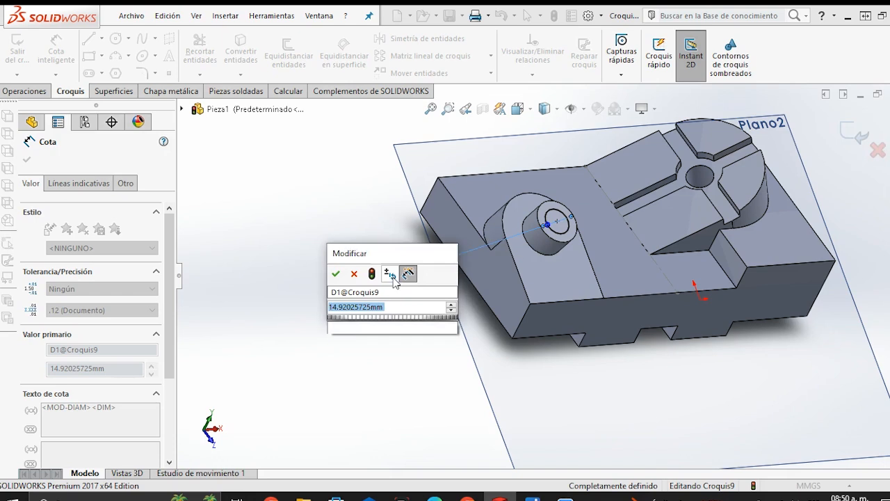
text(15)
key(Return)
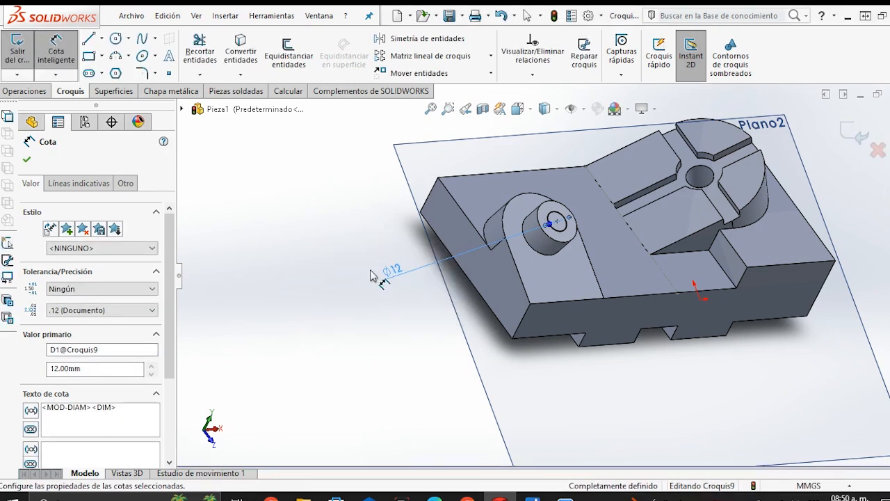
click(27, 160)
click(15, 94)
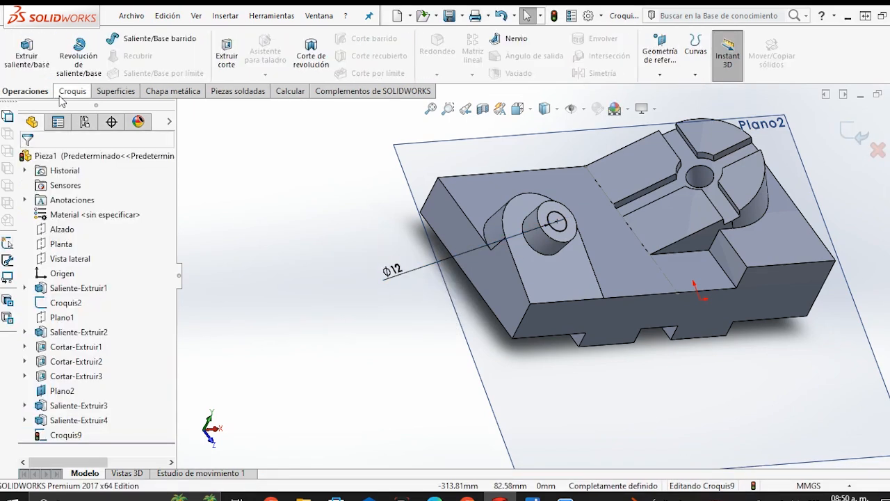
Cut the 12 mm circle on the cylindrical boss's end face through the entire part.
click(225, 63)
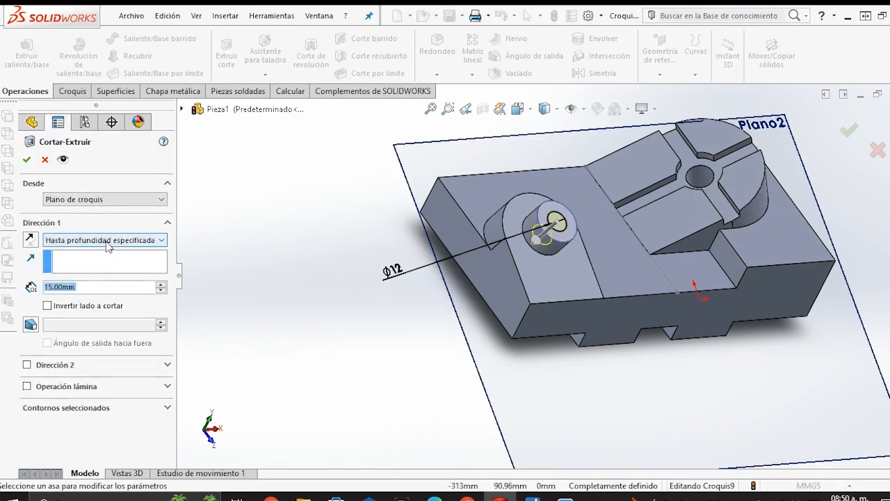
click(108, 240)
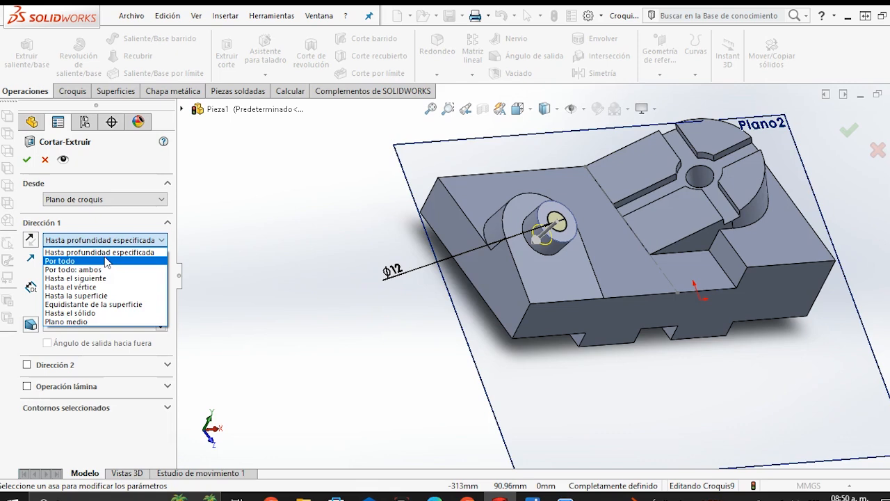
click(107, 260)
click(27, 159)
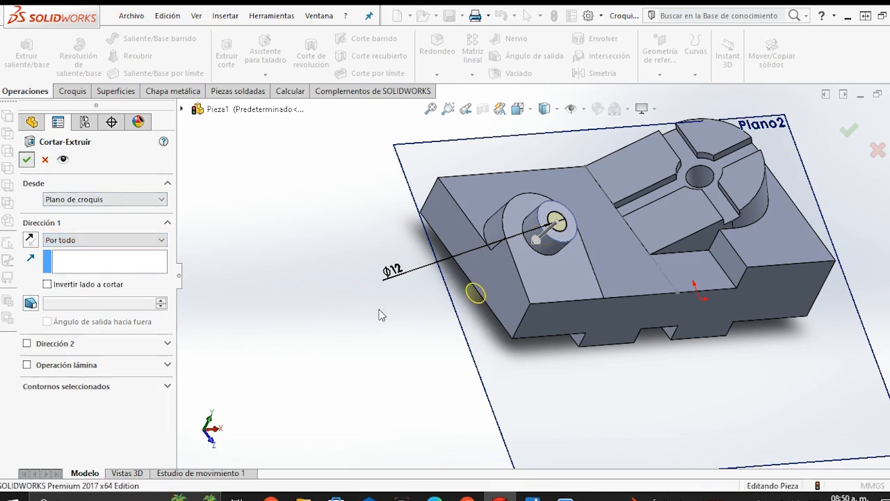
Hide the inclined reference plane Plano2.
click(662, 396)
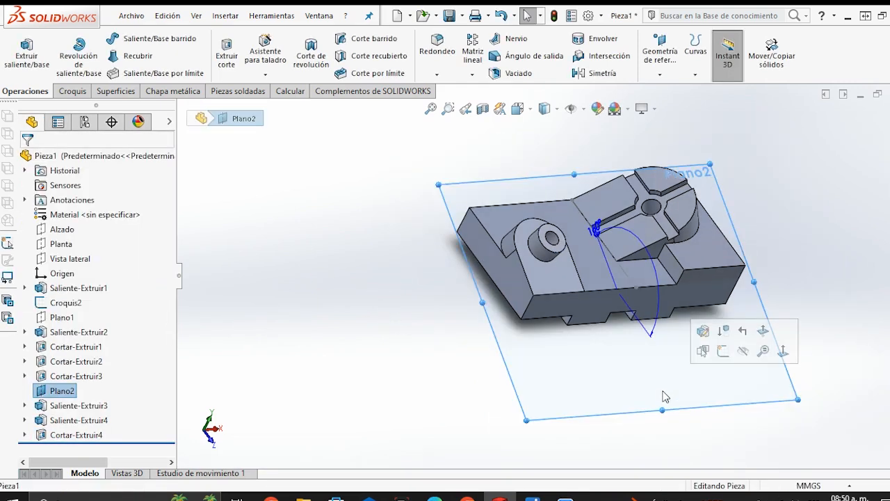
click(742, 352)
middle_drag(758, 350, 689, 268)
scroll(680, 267, down, 2)
middle_drag(561, 281, 628, 349)
scroll(559, 269, down, 2)
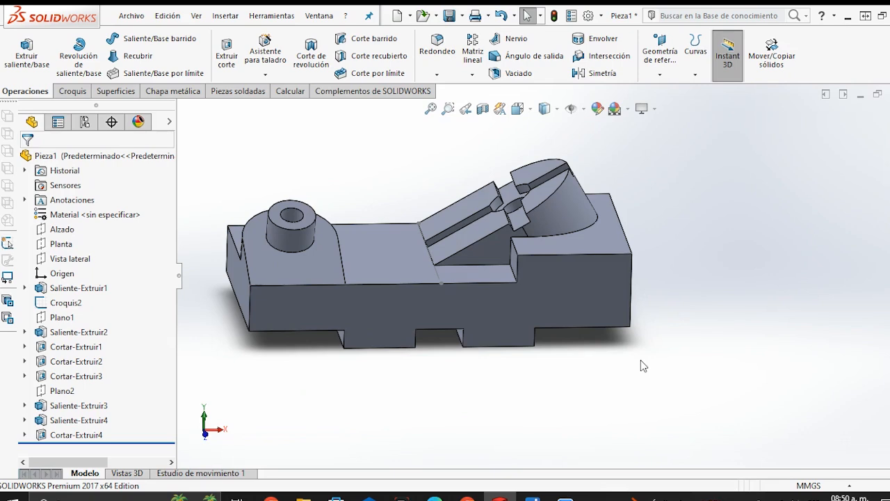
Sketch a corner rectangle about 25 mm wide on the block's front face plane, from the raised step's upper corner down to the lower level.
middle_drag(546, 302, 557, 296)
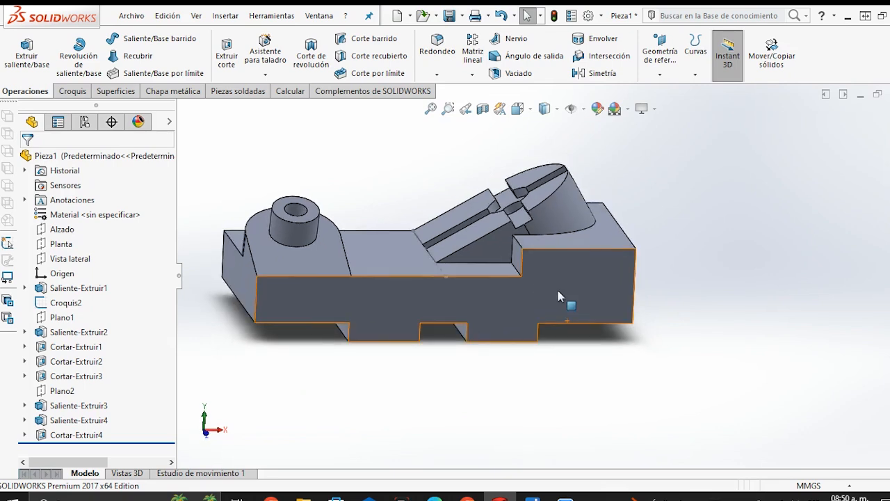
click(558, 296)
click(612, 256)
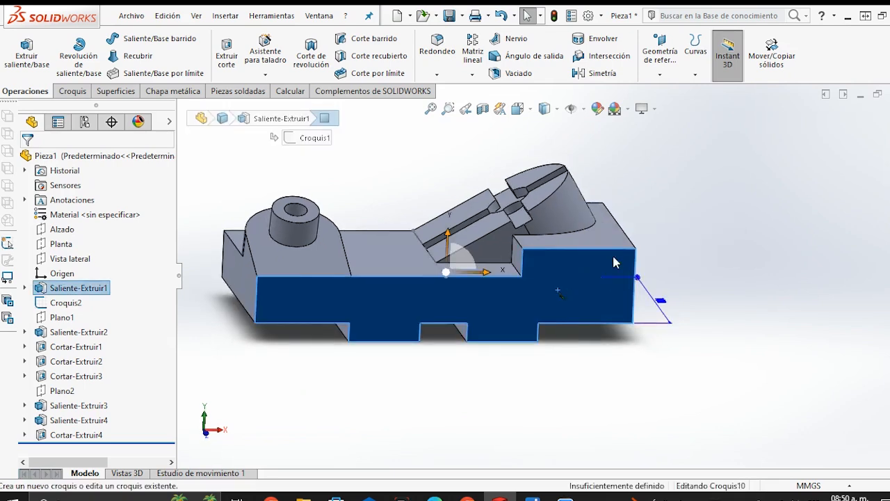
click(603, 367)
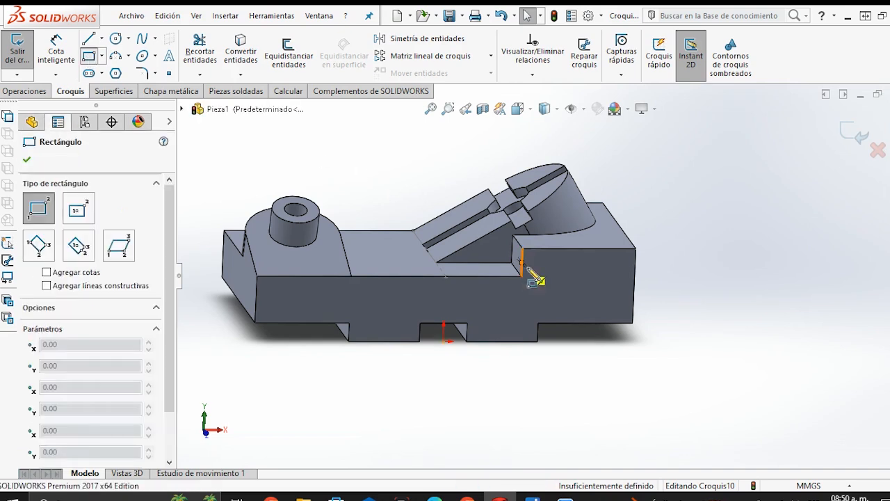
scroll(517, 262, down, 3)
click(527, 240)
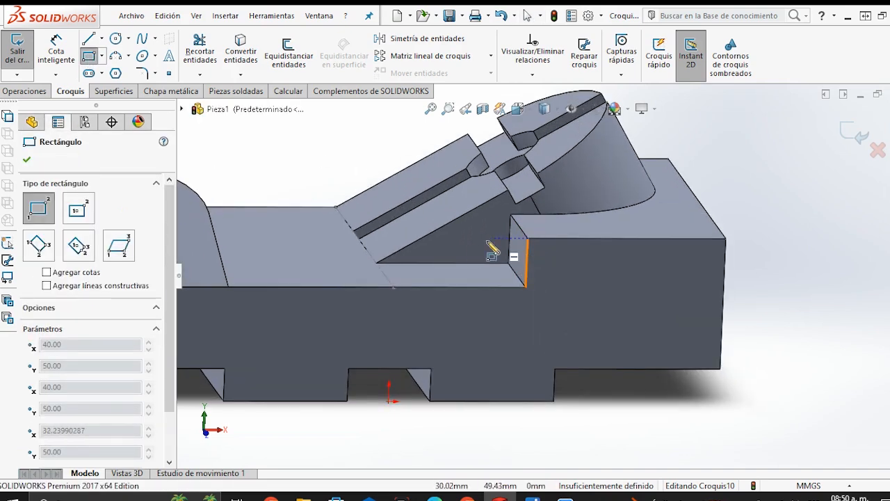
click(443, 287)
key(Escape)
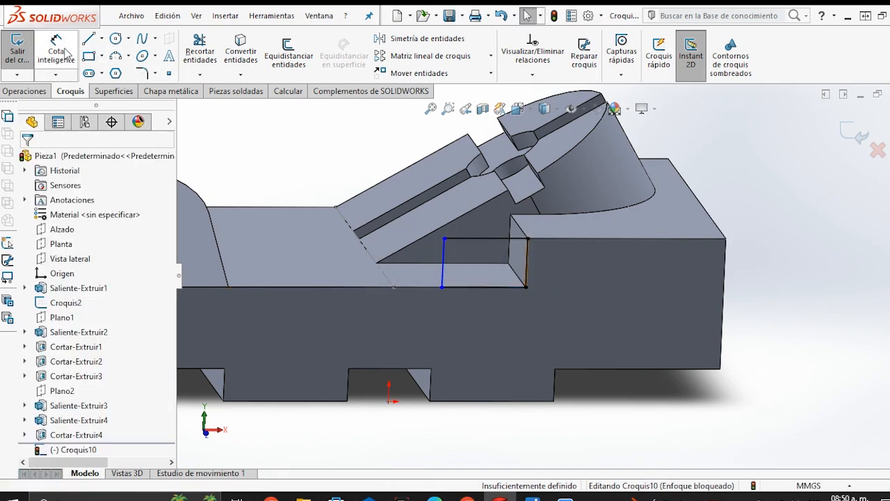
Dimension the rectangle's width as 25 mm.
click(63, 52)
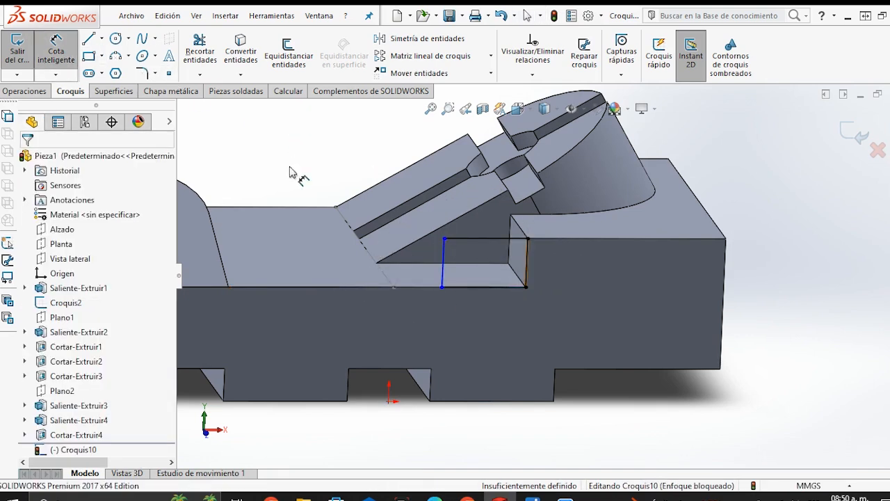
click(485, 241)
click(484, 231)
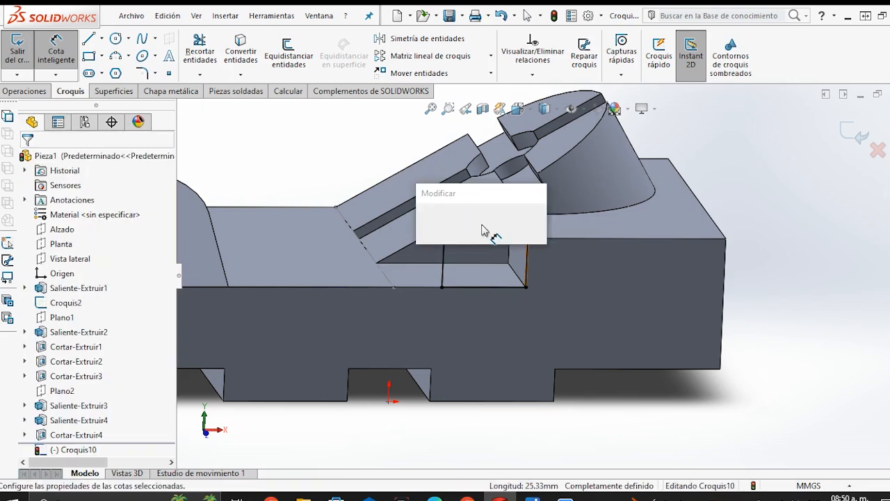
key(Return)
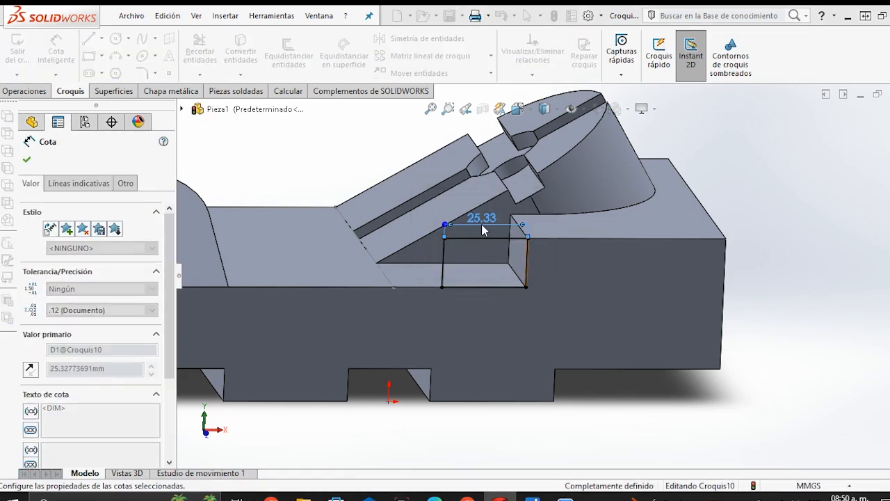
Extrude the rectangle as a boss 30 mm inward from the front face, with the direction reversed and the result merged.
middle_drag(552, 272, 653, 285)
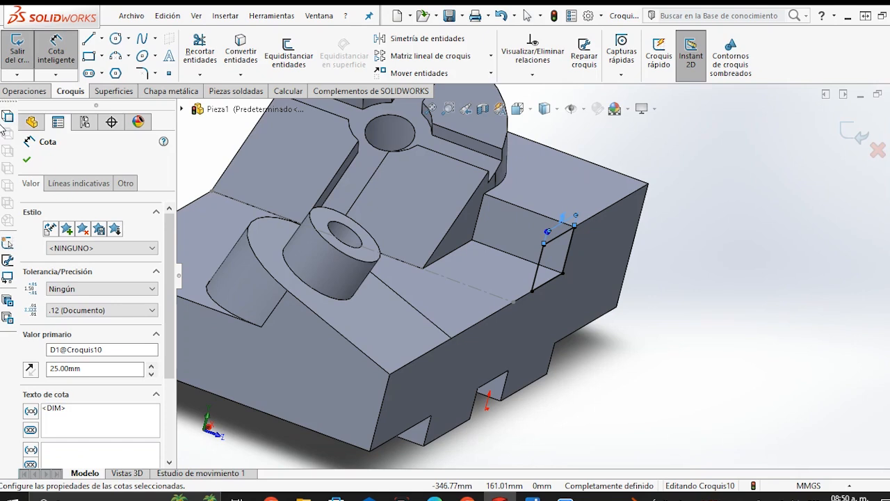
click(26, 91)
click(39, 74)
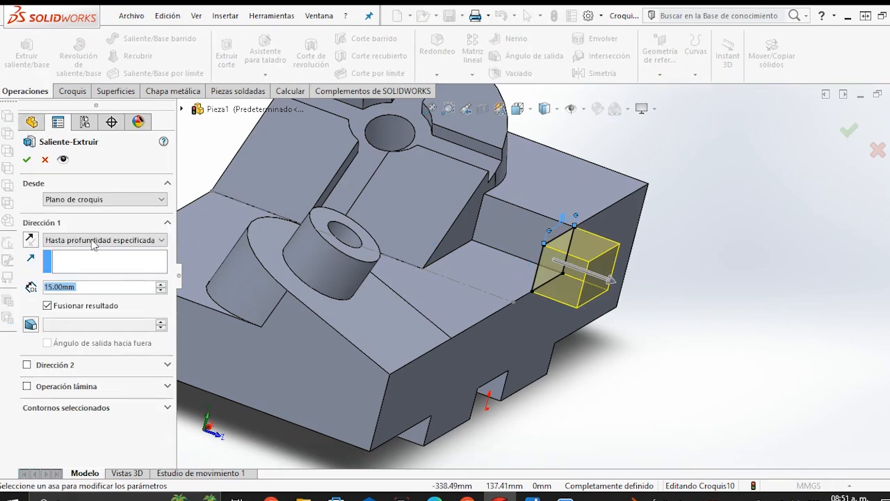
click(31, 239)
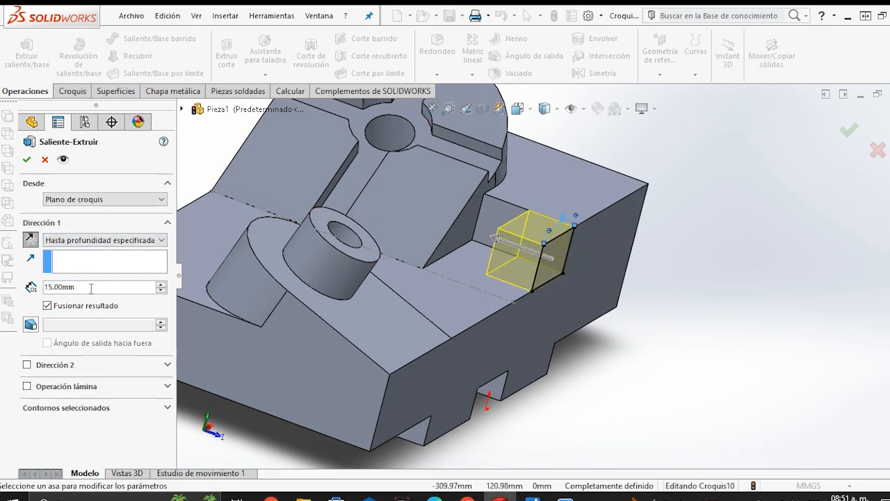
text(30)
key(Return)
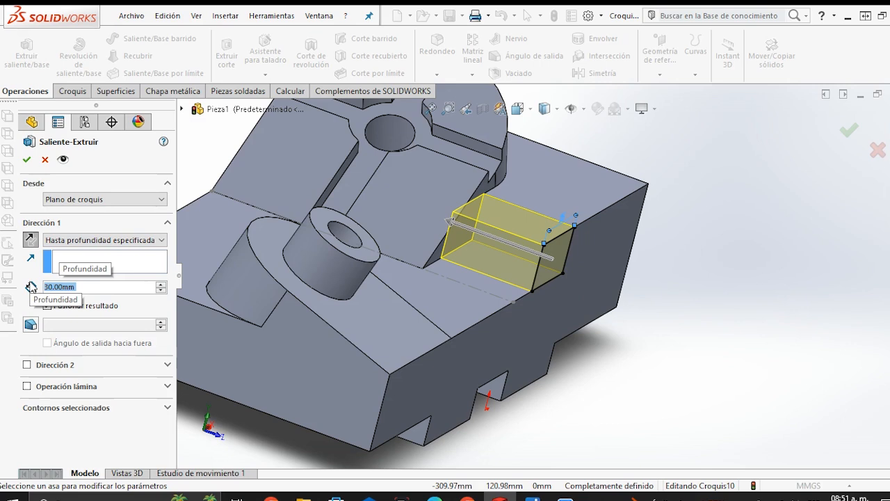
click(27, 159)
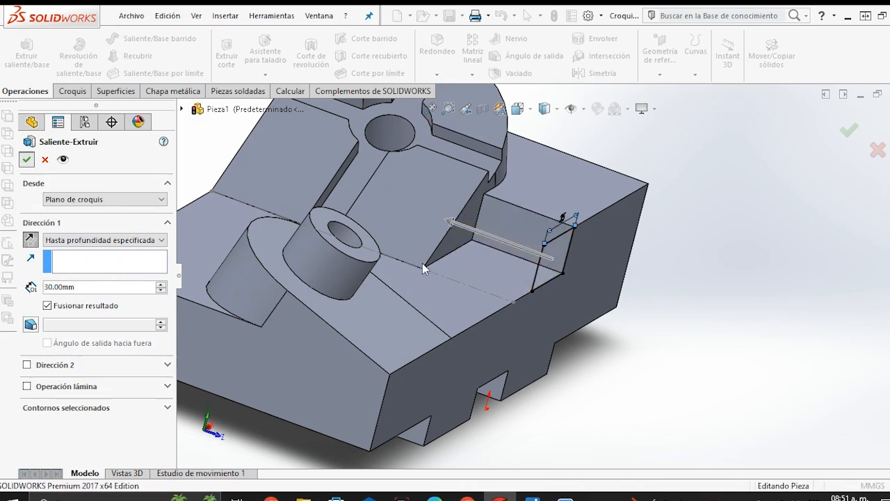
Start a sketch on the block's front face and draw a horizontal line about 70 mm long along the raised step's top edge from its outer corner.
middle_drag(610, 331, 550, 292)
click(549, 288)
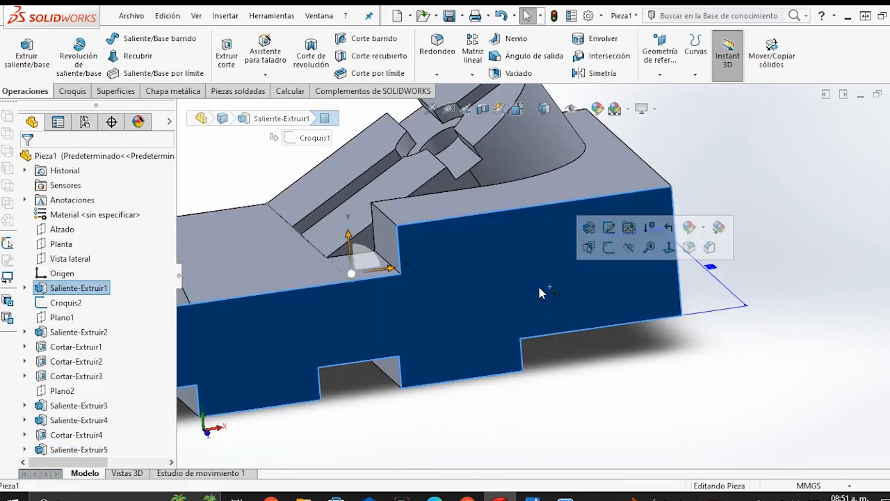
click(608, 247)
click(629, 365)
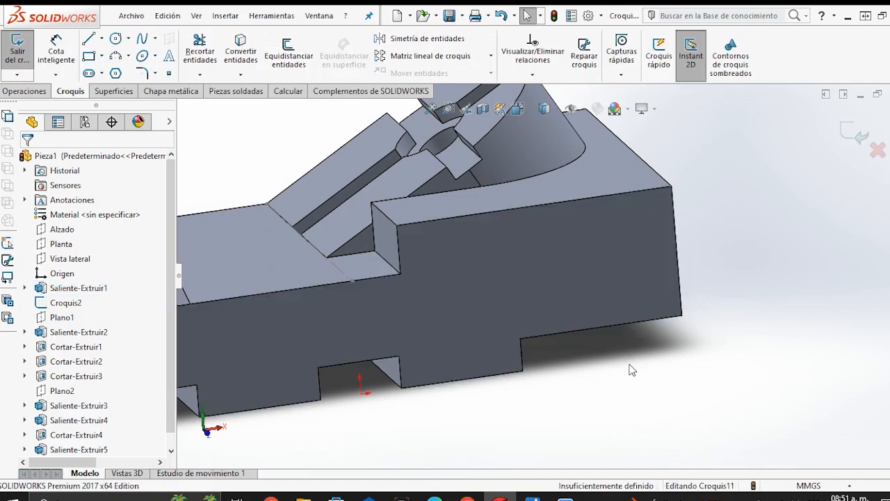
key(ctrl+8)
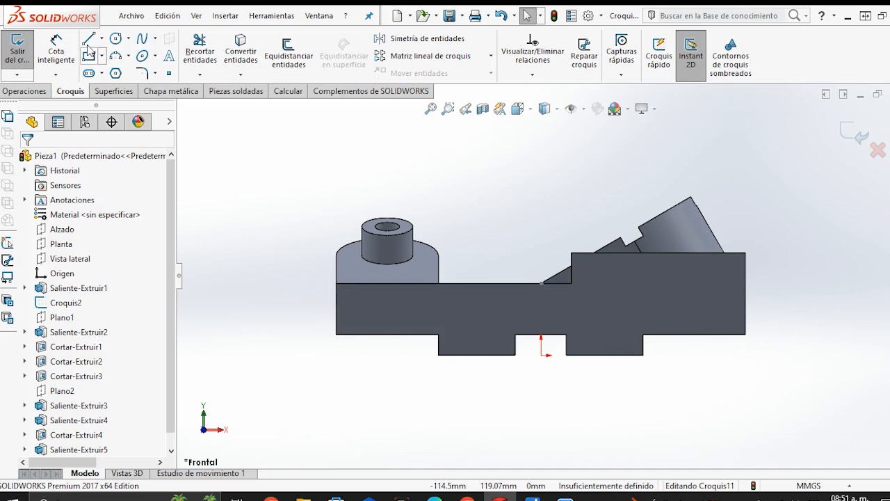
scroll(751, 286, down, 2)
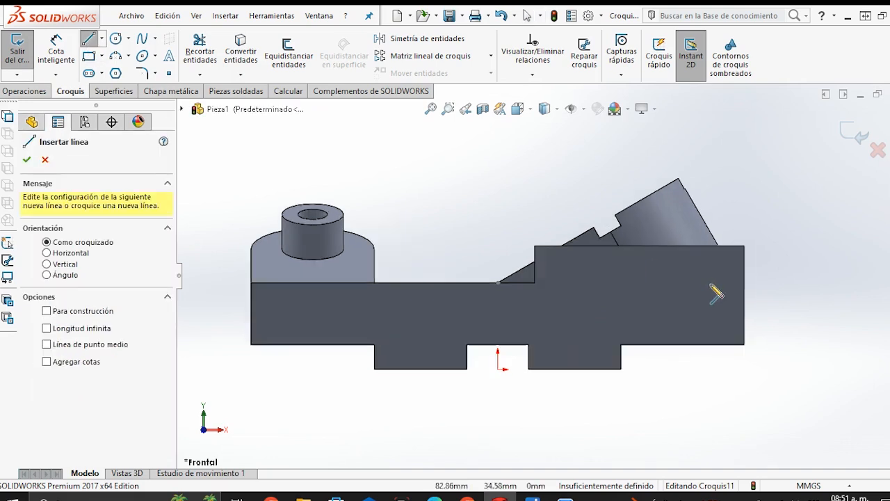
click(744, 246)
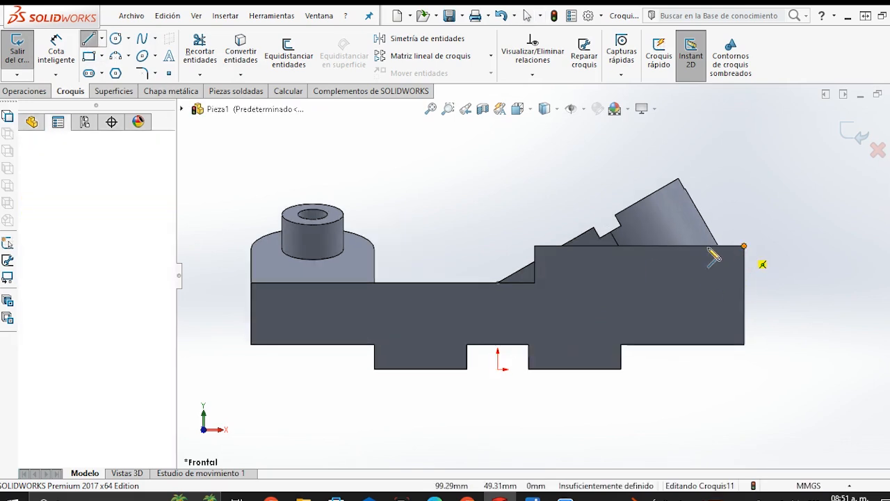
click(572, 246)
key(Escape)
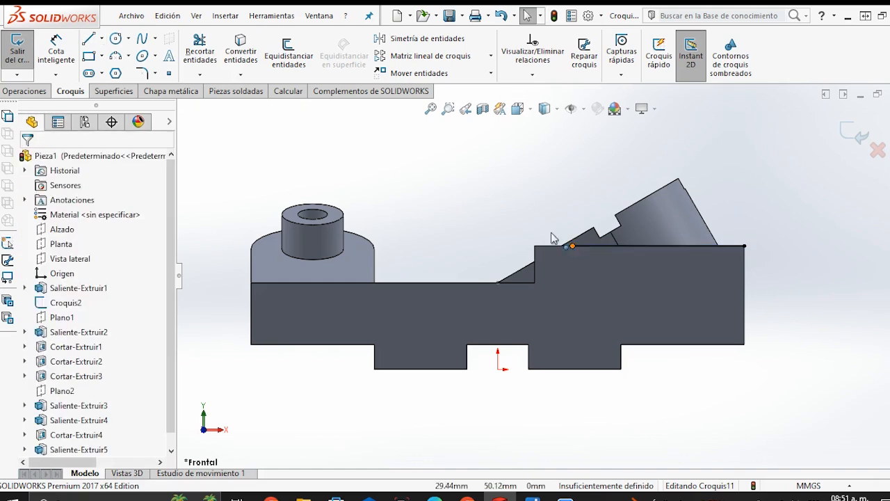
Dimension the horizontal line's length as 60 mm.
click(73, 50)
click(656, 246)
click(651, 167)
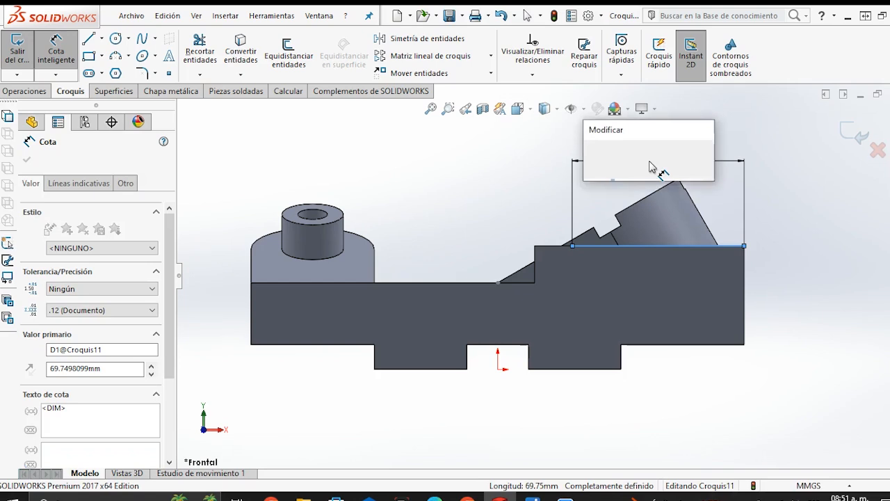
text(60)
key(Return)
key(Escape)
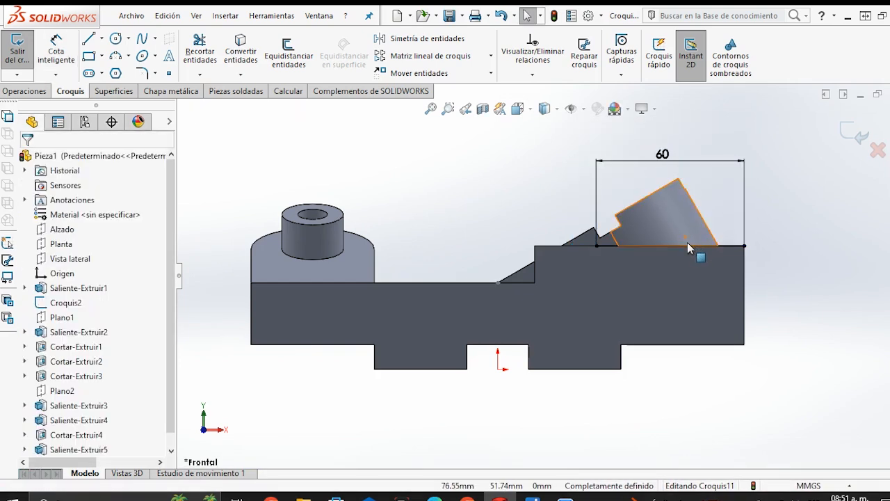
click(686, 244)
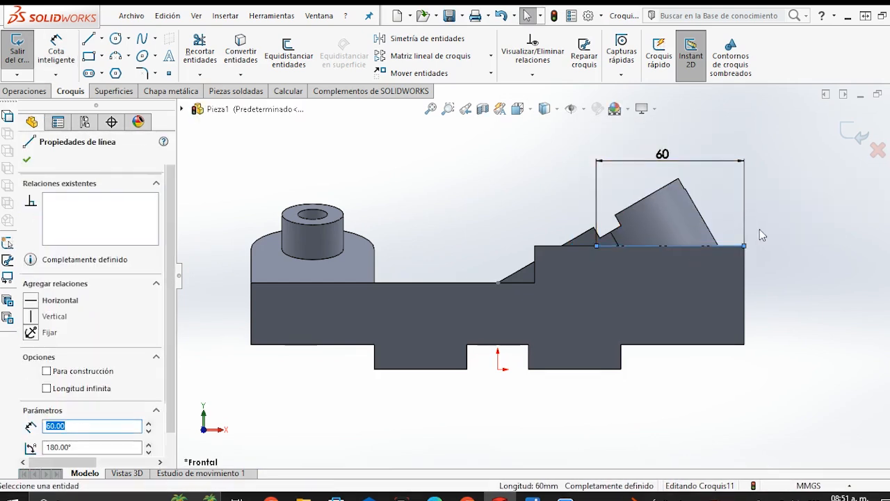
key(Escape)
middle_drag(601, 290, 604, 312)
key(space)
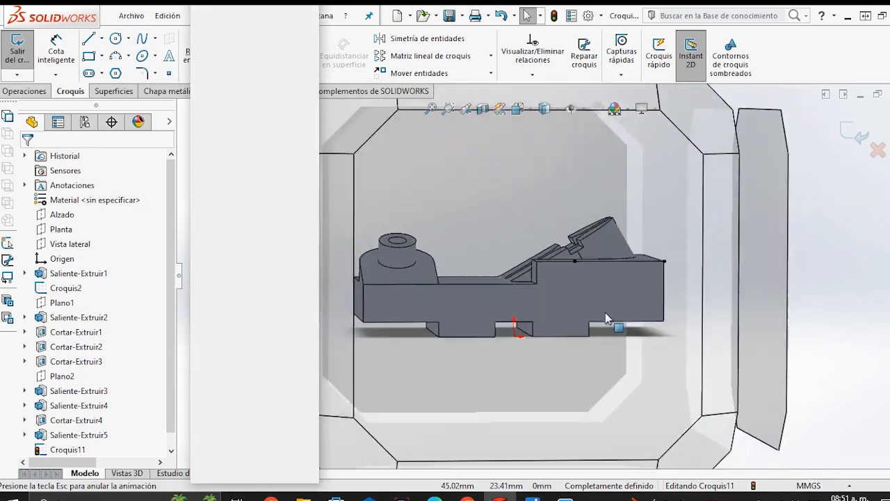
click(574, 308)
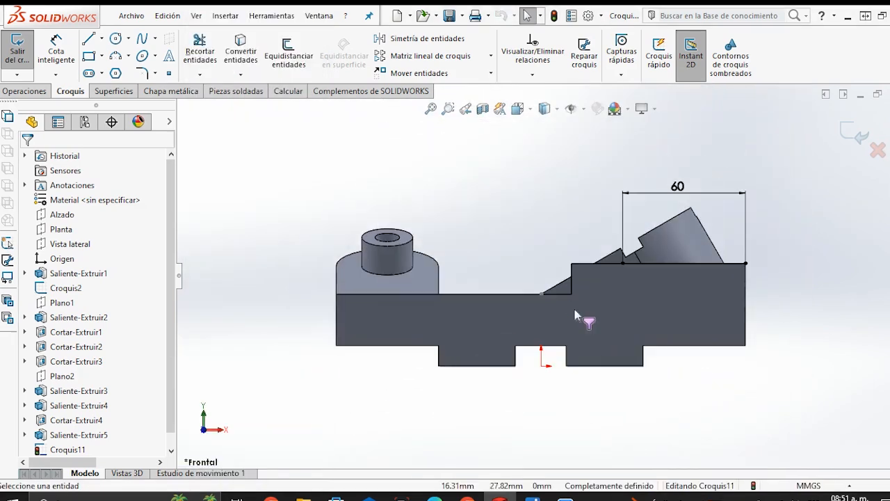
click(116, 38)
scroll(563, 209, down, 1)
click(535, 208)
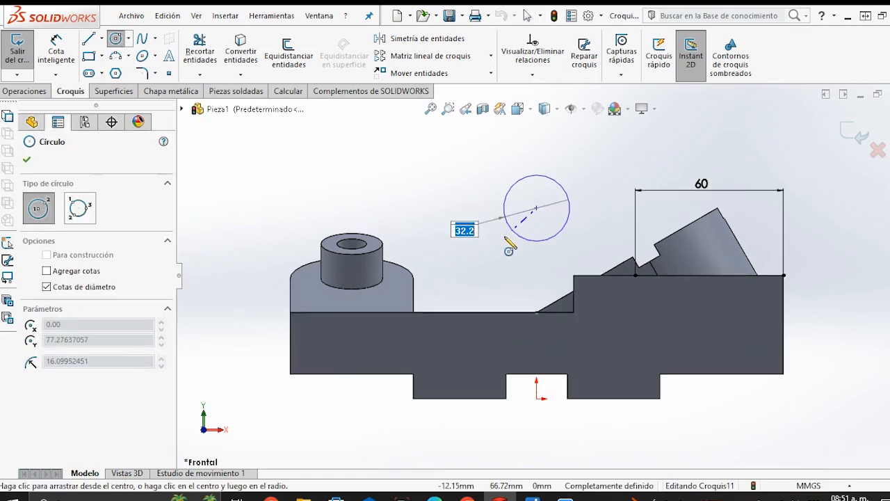
key(Escape)
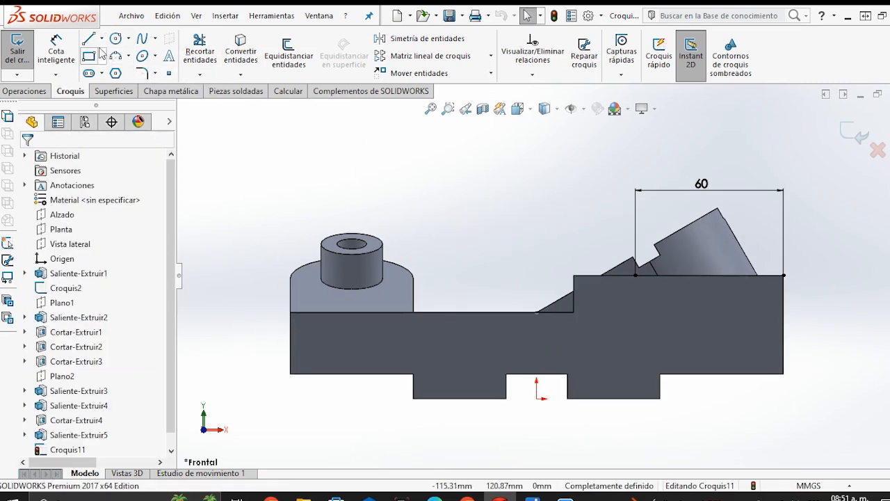
key(l)
click(502, 224)
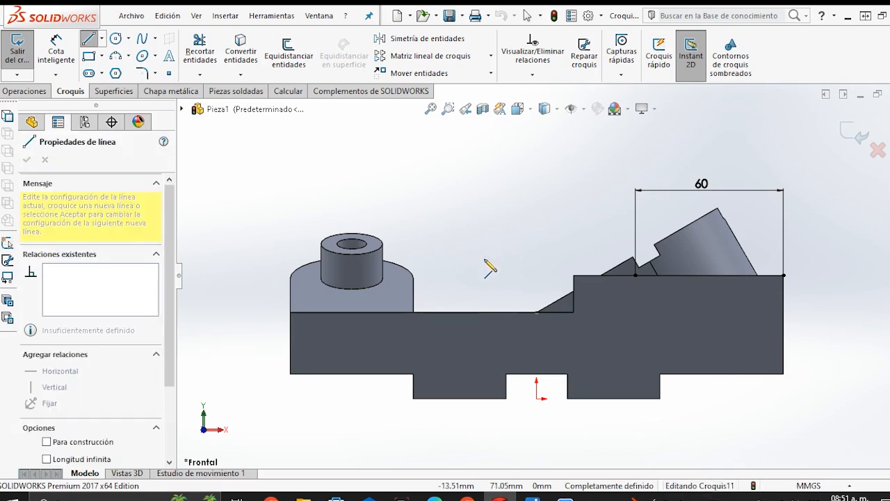
key(Escape)
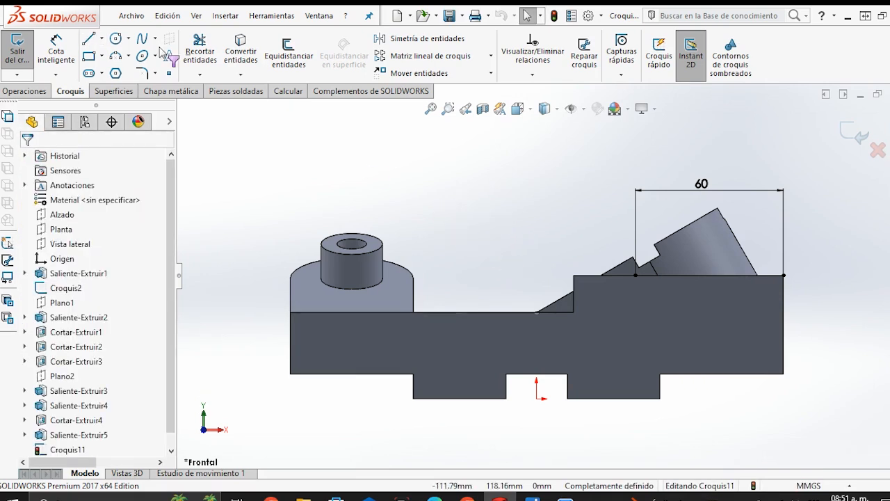
Sketch a free circle above the block's lower level, between the cylindrical boss and the raised step.
click(115, 39)
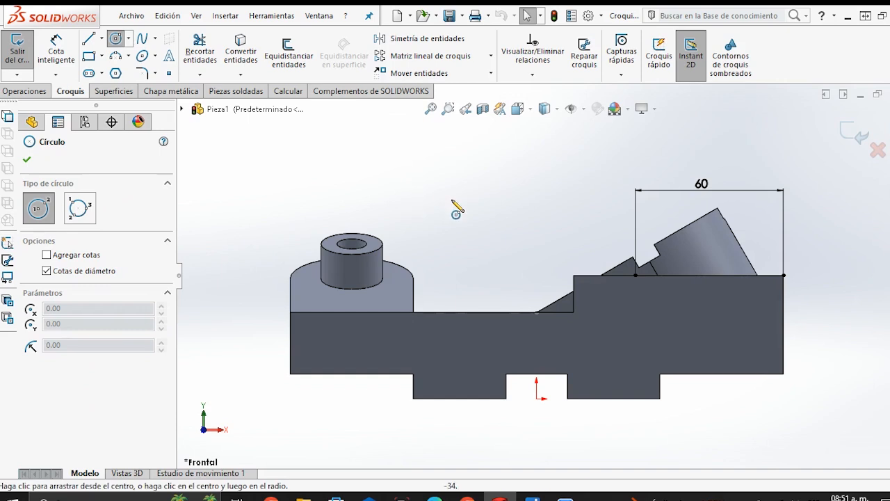
click(491, 231)
click(492, 276)
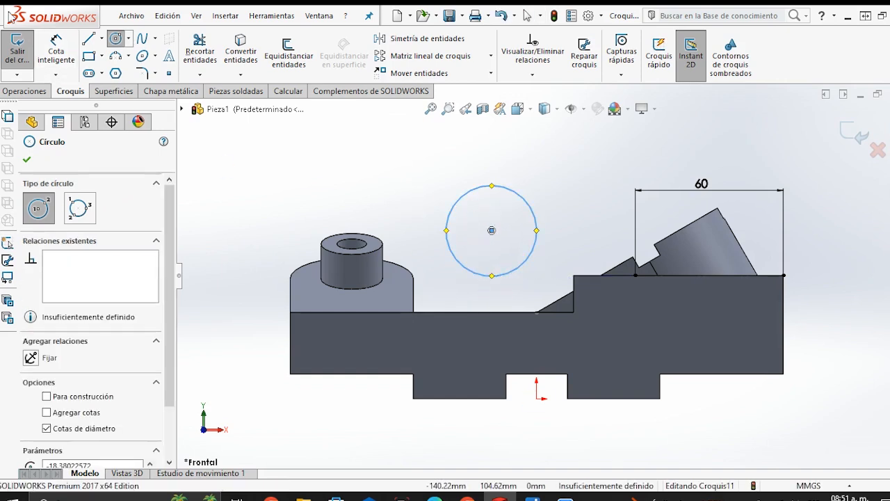
click(71, 49)
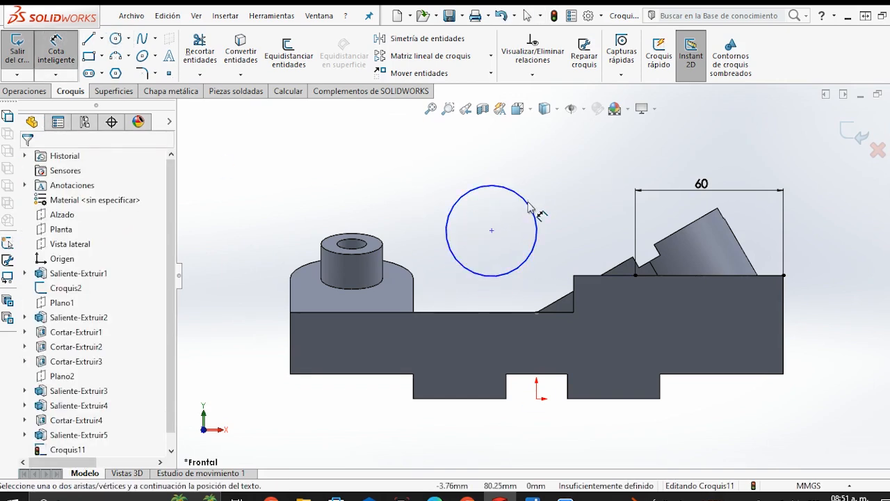
scroll(532, 212, down, 3)
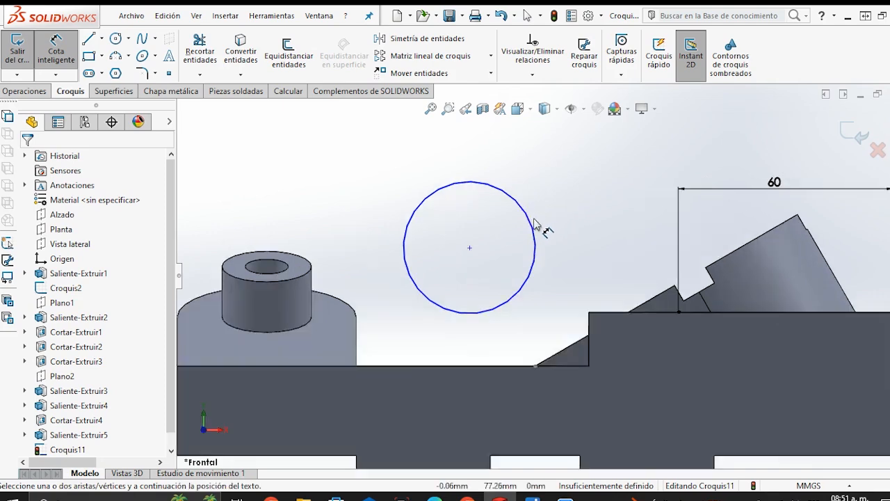
scroll(499, 229, up, 3)
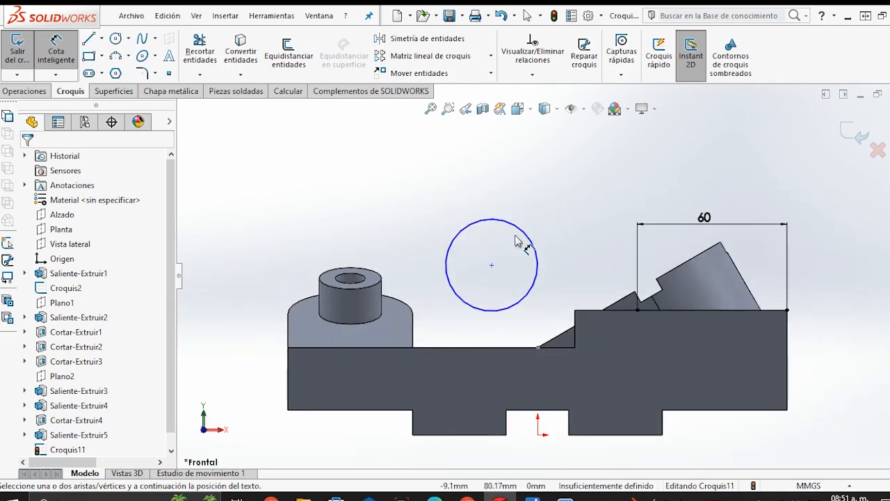
key(Escape)
Turn off the vertex selection filter so that sketch curves can be selected.
right_click(554, 236)
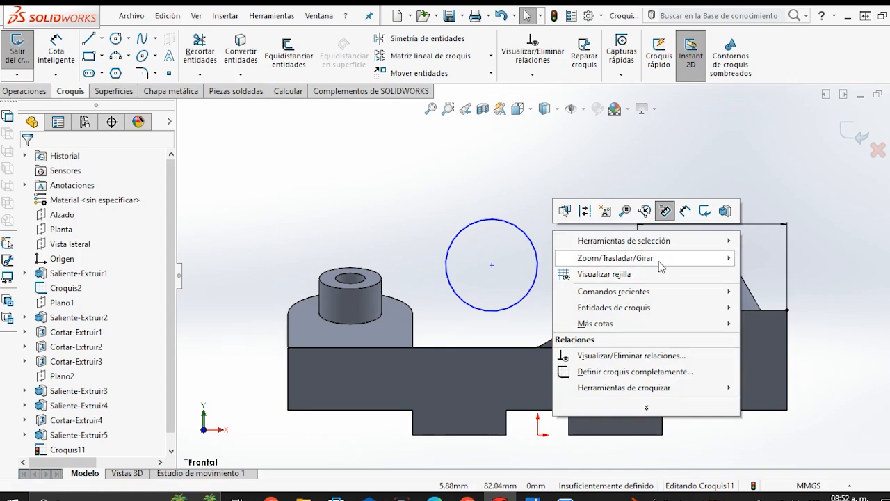
mouse_move(659, 262)
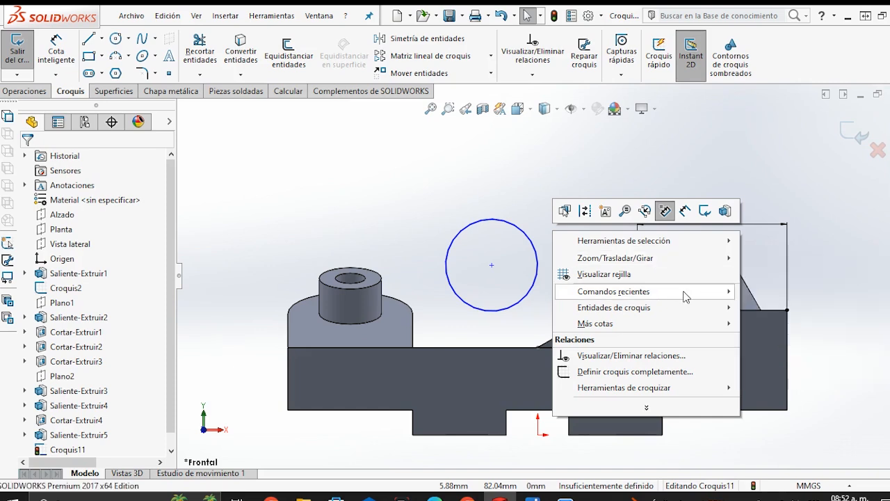
mouse_move(691, 292)
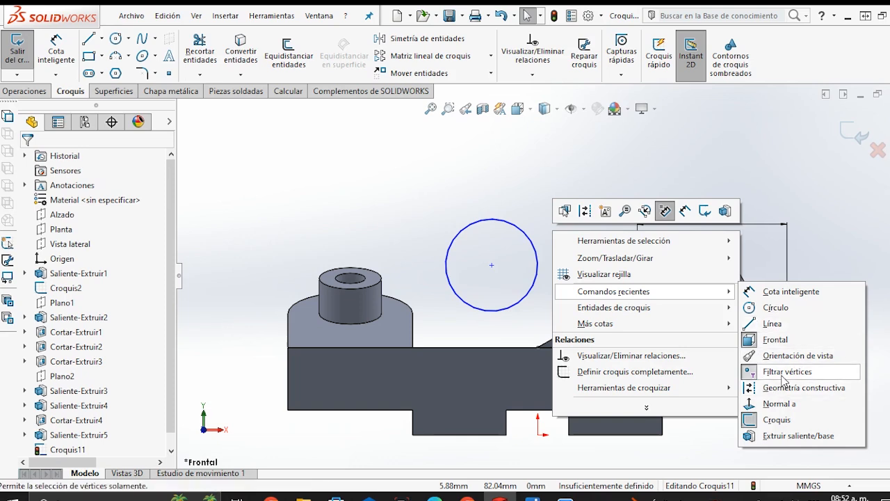
click(782, 378)
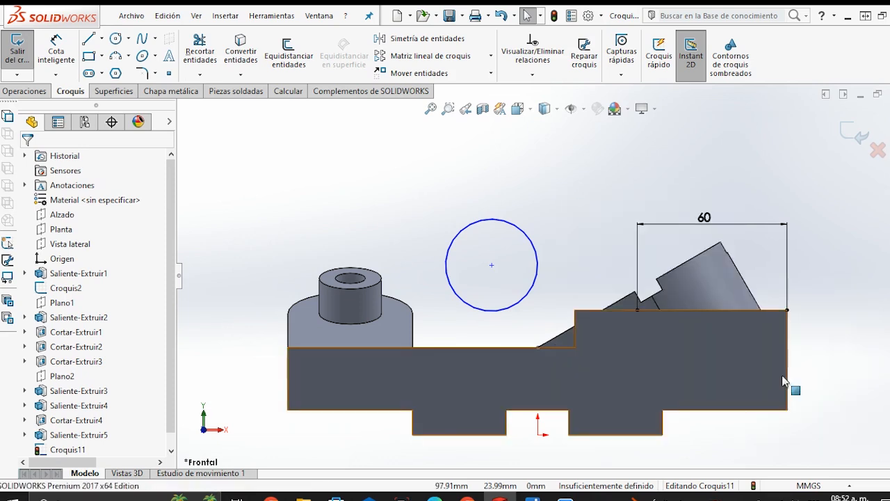
Dimension the free circle's diameter as 100 mm.
click(56, 50)
click(536, 243)
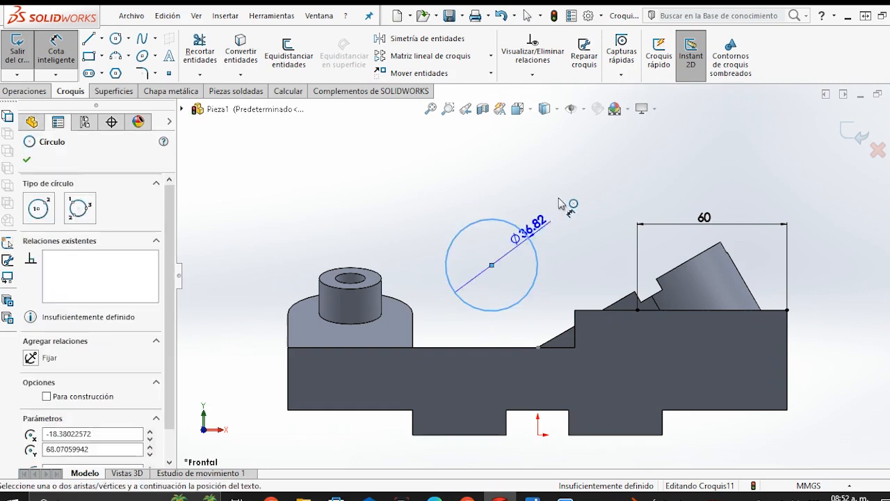
click(556, 203)
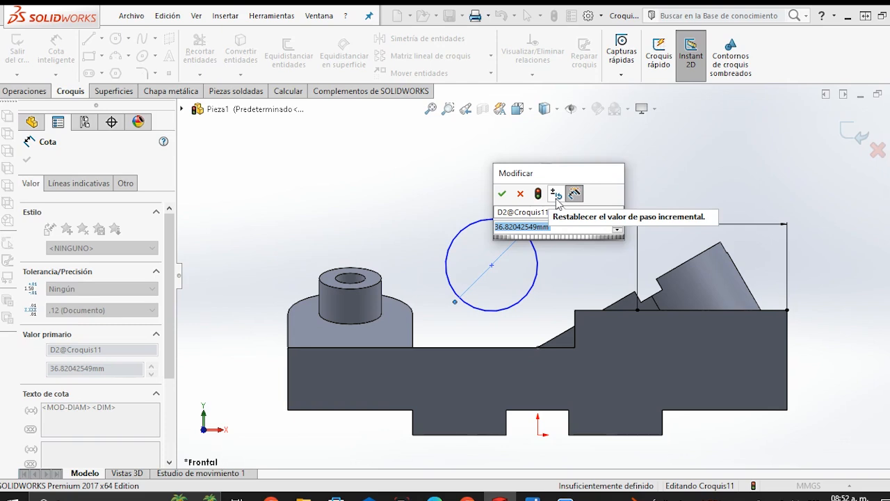
key(Return)
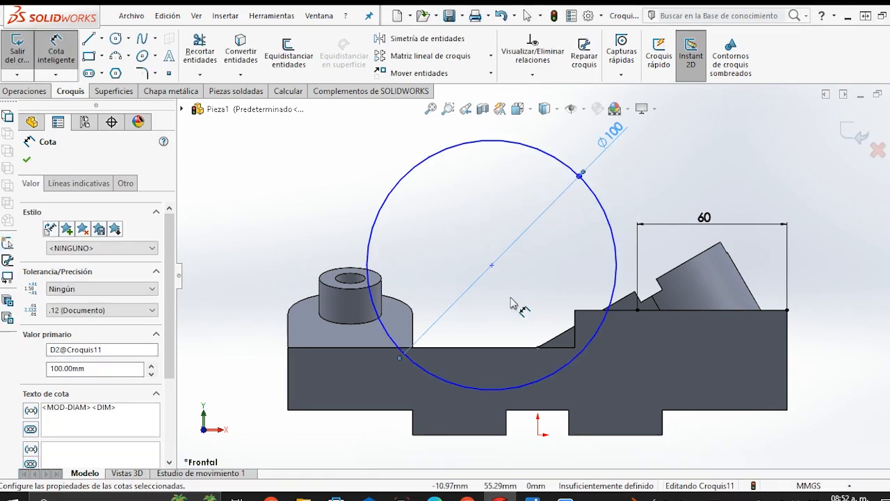
key(Escape)
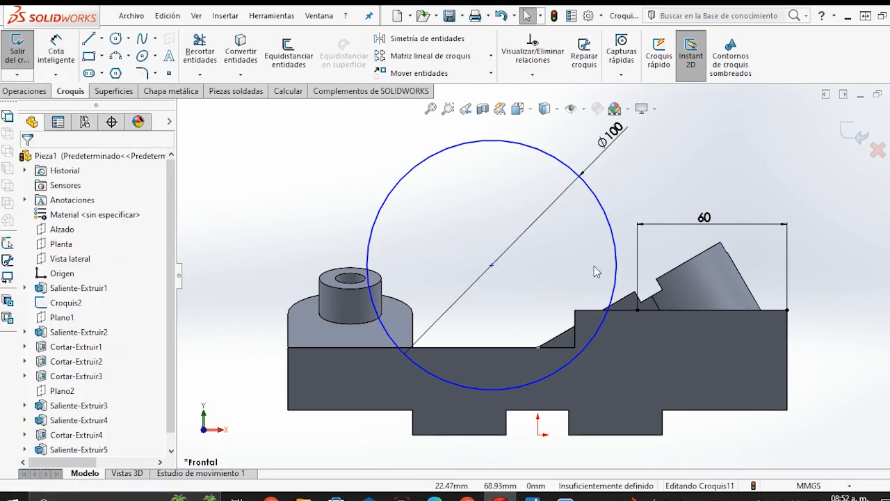
Make the circle coincident with the inner endpoint of the 60 mm line on the raised step's top edge.
click(623, 271)
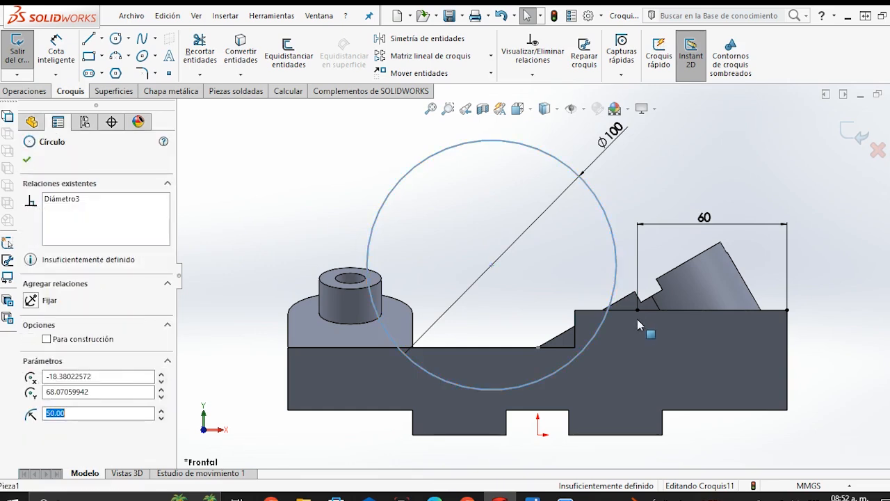
ctrl+click(637, 310)
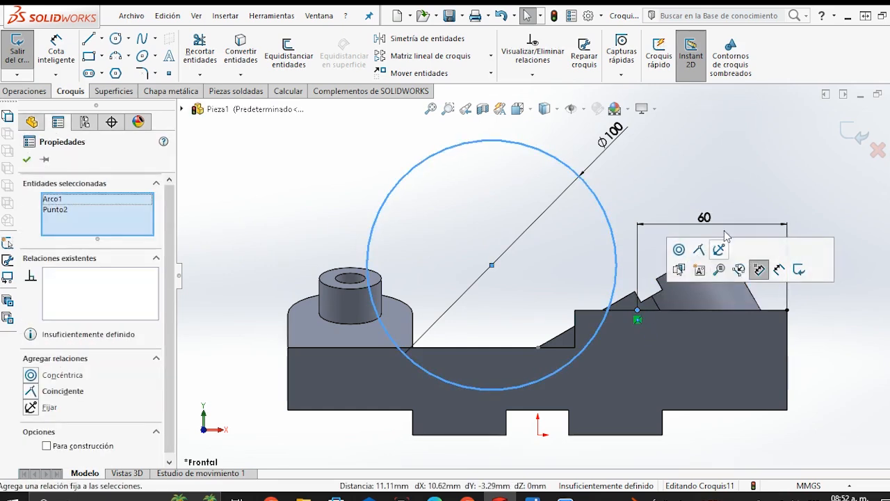
click(701, 250)
click(440, 222)
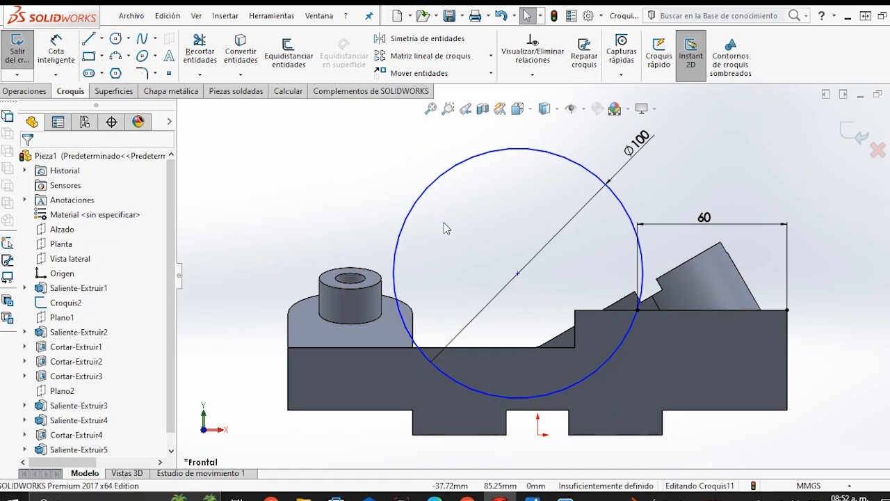
Dimension the vertical distance from the block's lower-level top edge to the circle's centre as 45 mm.
click(57, 50)
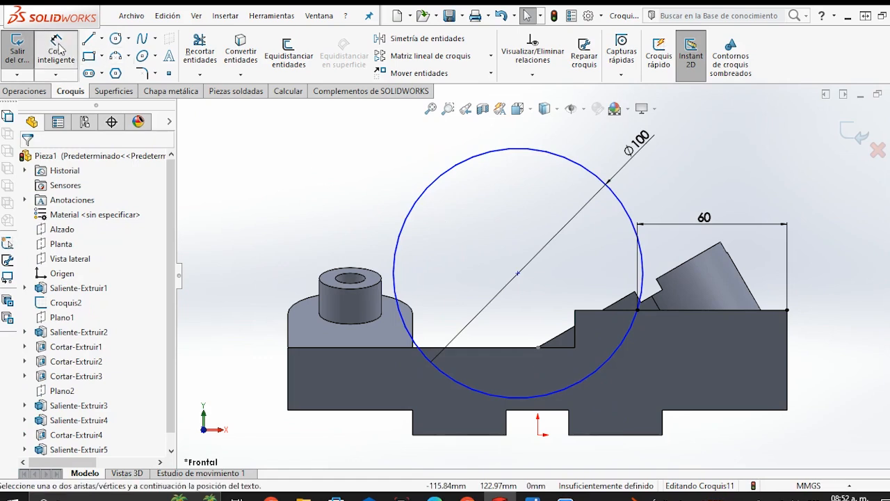
click(528, 347)
click(517, 273)
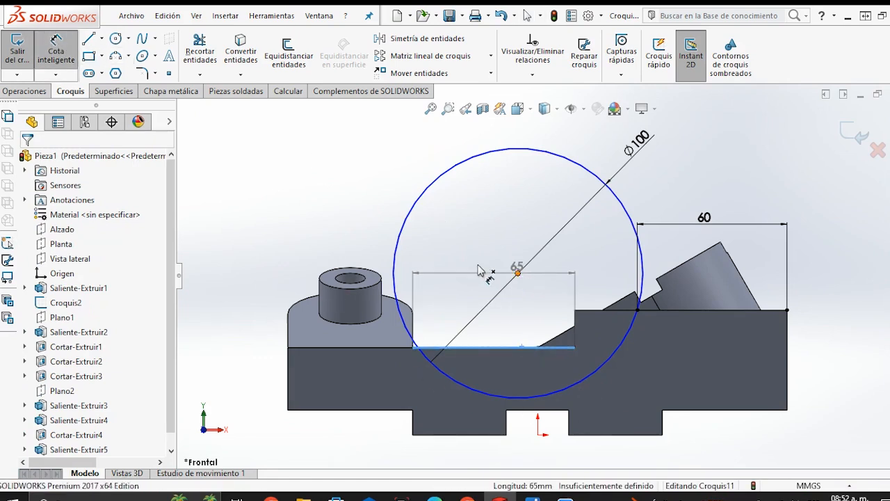
click(459, 266)
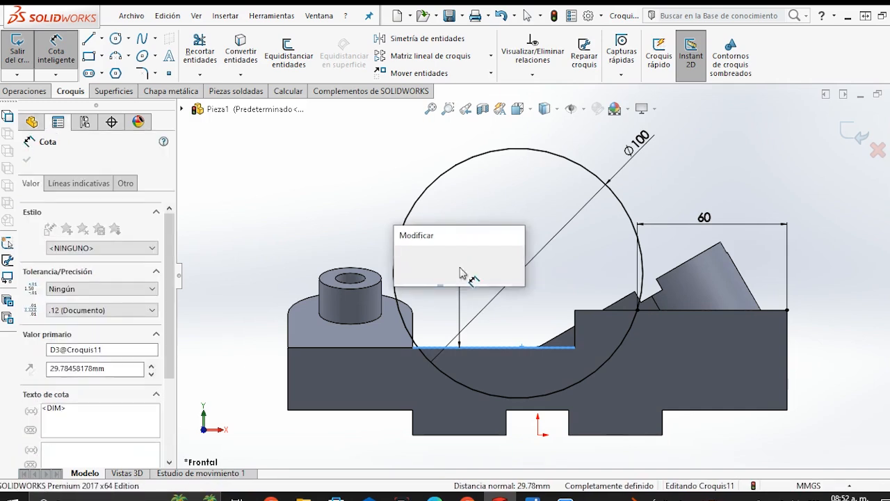
text(45)
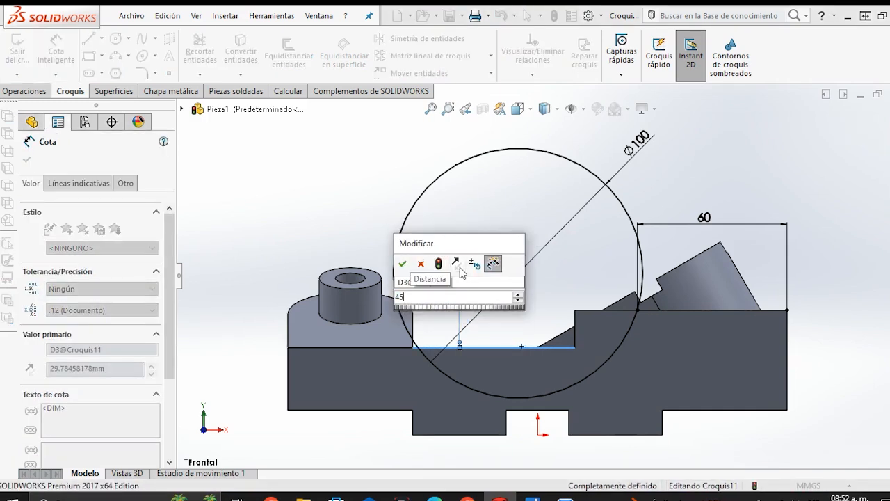
key(Return)
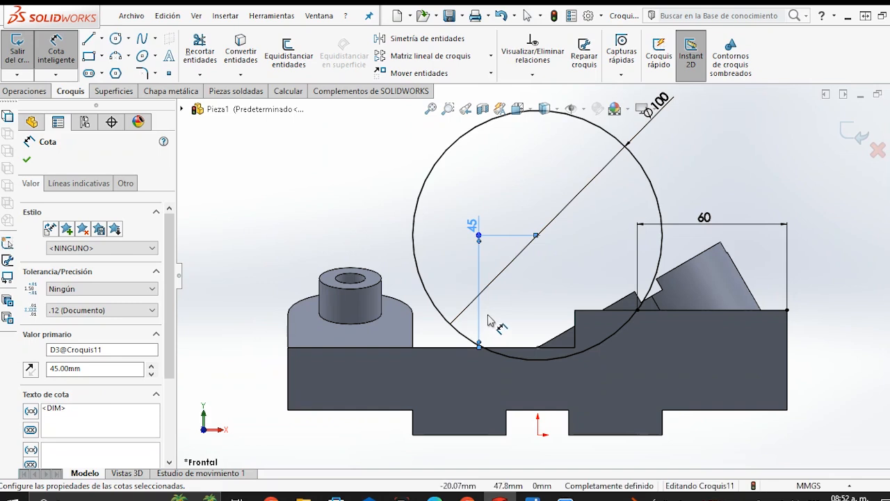
key(Escape)
key(Escape)
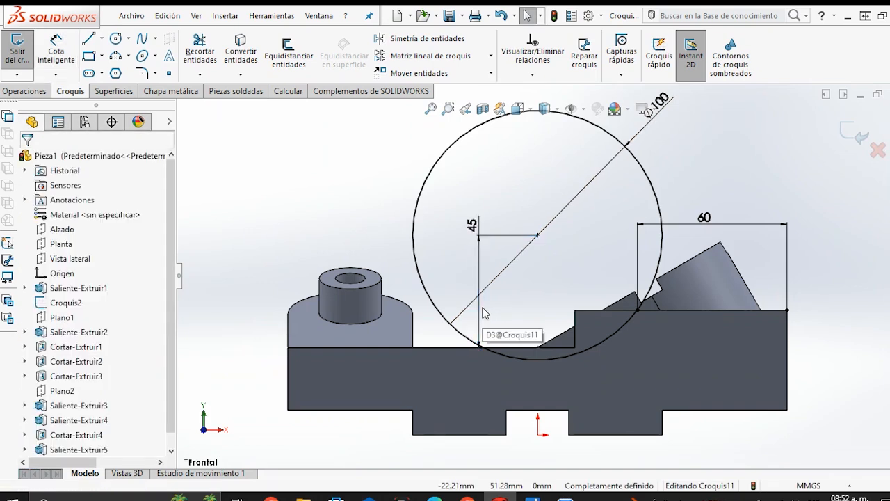
Cut-extrude the circle 30 mm deep into the block from the front face.
scroll(491, 281, up, 1)
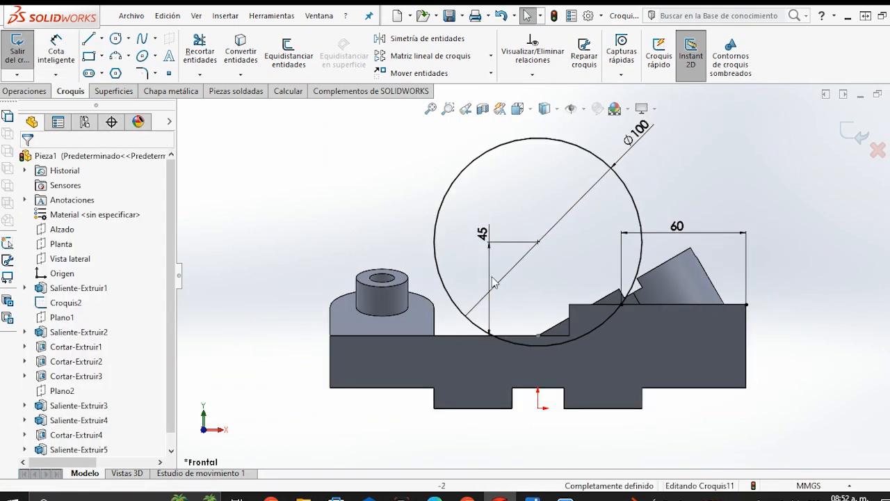
scroll(502, 290, down, 1)
mouse_move(509, 294)
middle_down()
mouse_move(531, 319)
mouse_move(526, 328)
mouse_move(520, 305)
middle_up()
scroll(516, 289, up, 2)
click(24, 91)
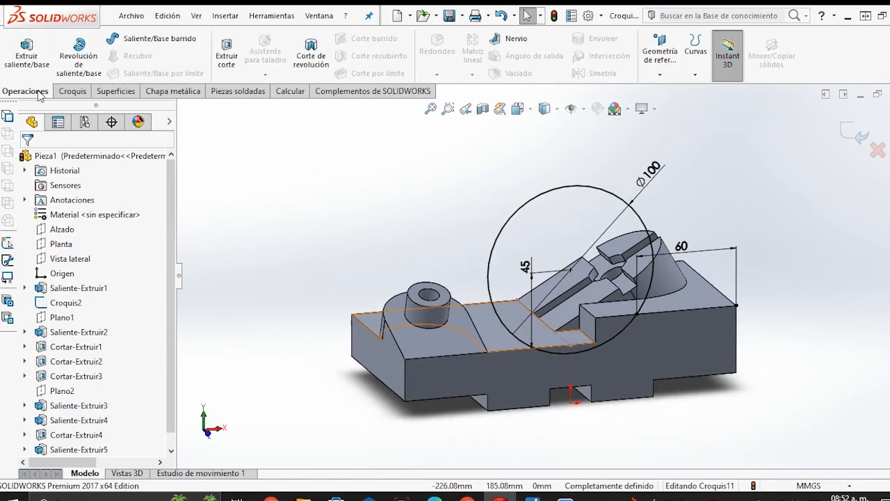
click(224, 60)
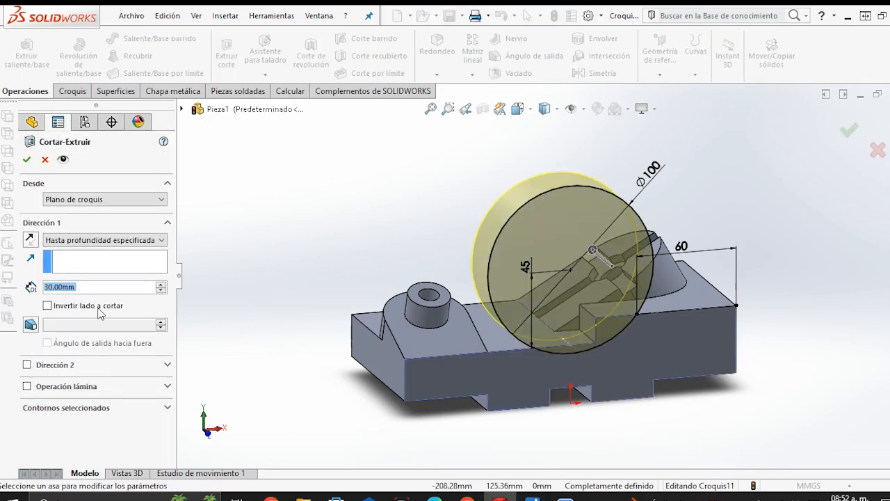
click(26, 160)
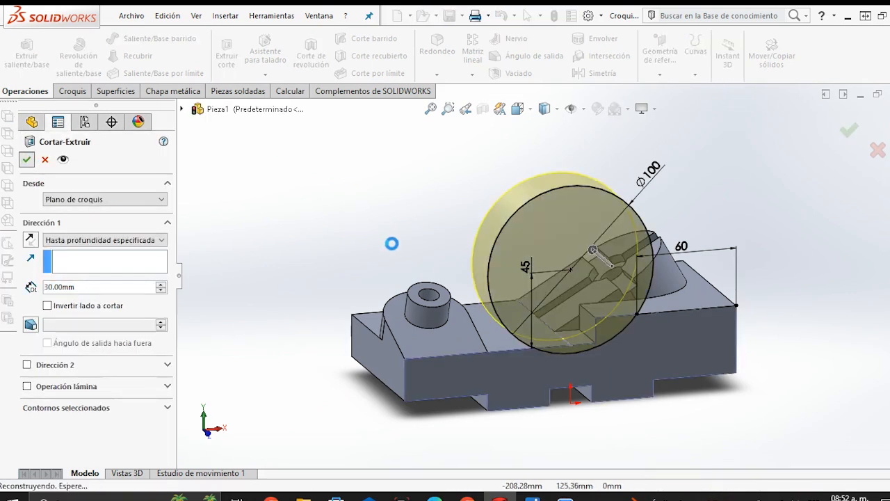
mouse_move(569, 334)
middle_down()
mouse_move(586, 342)
mouse_move(573, 345)
middle_up()
click(568, 343)
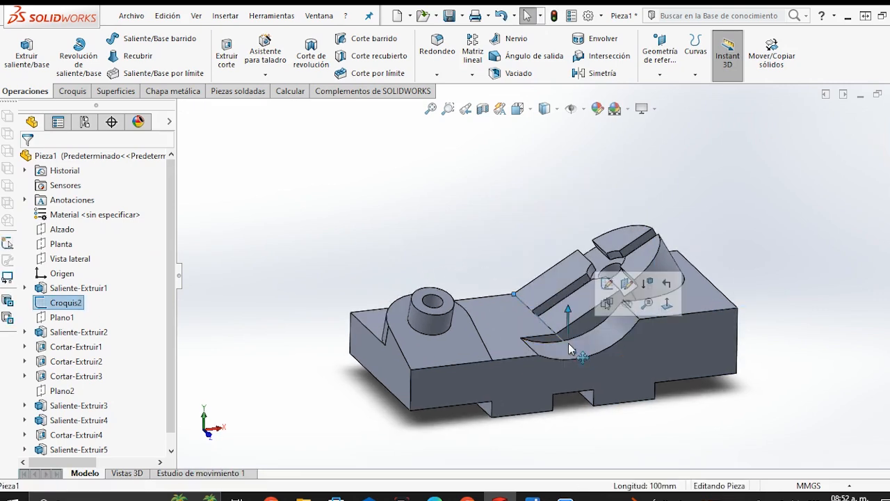
click(797, 329)
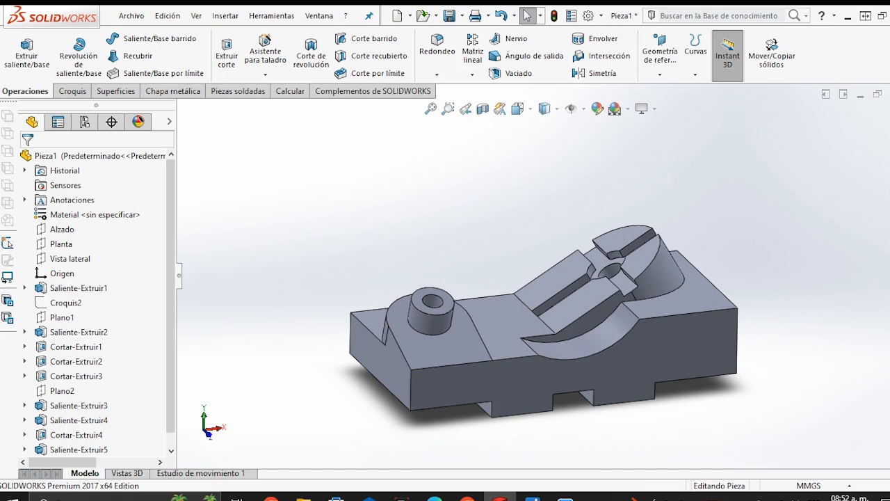
Check the reference drawing 2.png, then return to the SOLIDWORKS model and examine the circular cut and the overall shape from several angles.
key(alt+Tab)
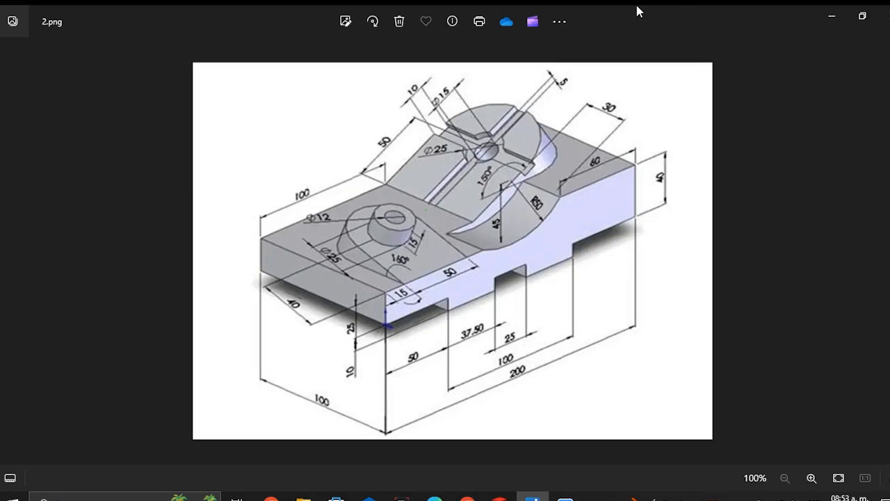
key(alt+Tab)
middle_drag(478, 368, 607, 356)
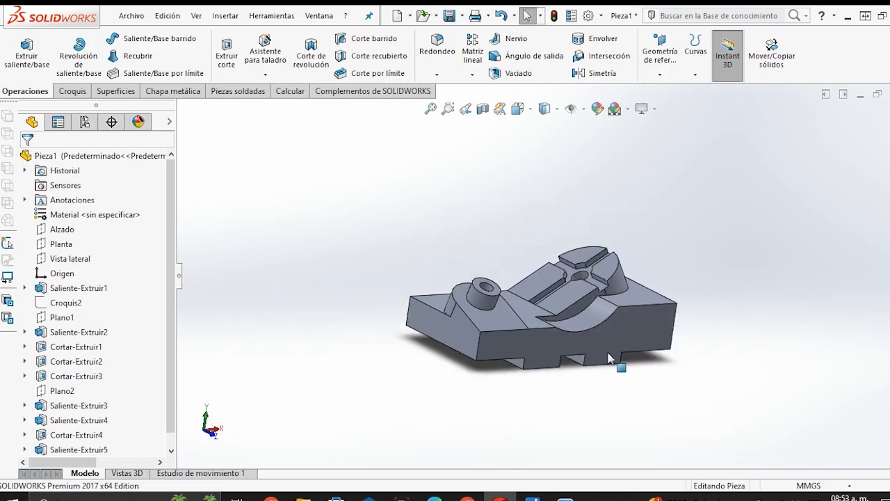
scroll(657, 350, down, 3)
middle_drag(652, 338, 616, 292)
middle_drag(487, 302, 482, 322)
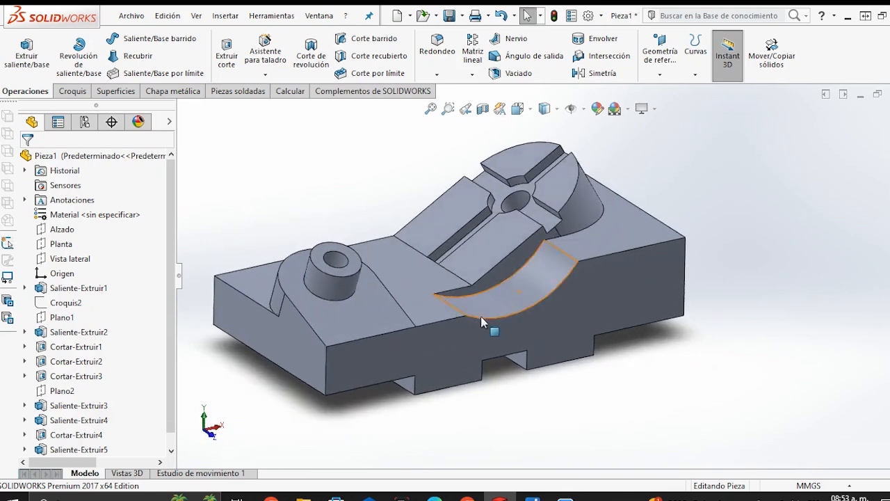
scroll(546, 278, up, 2)
scroll(537, 259, down, 1)
scroll(494, 244, down, 1)
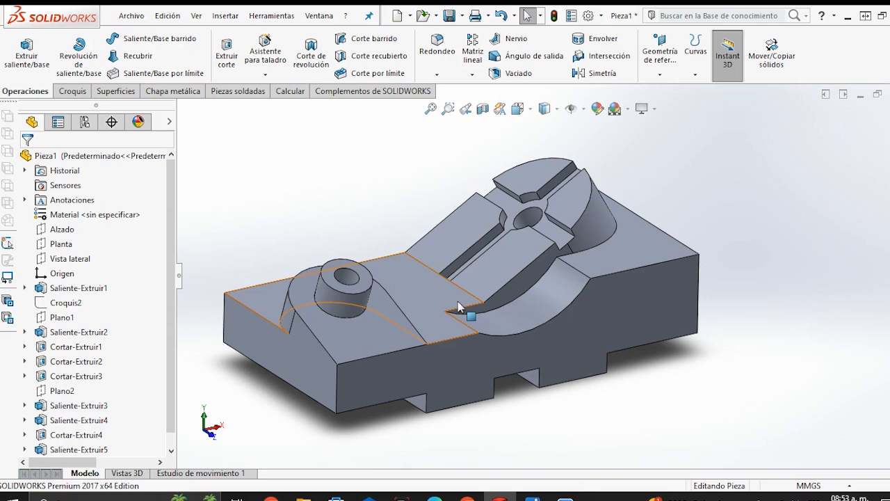
mouse_move(533, 498)
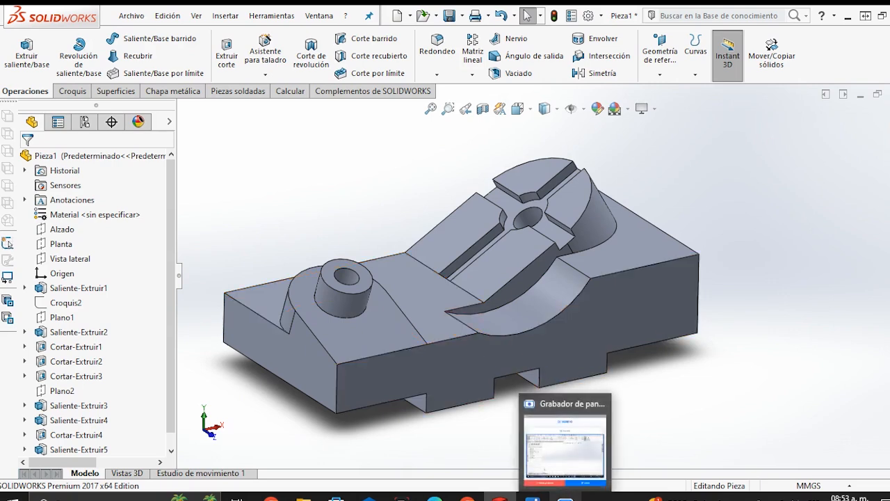